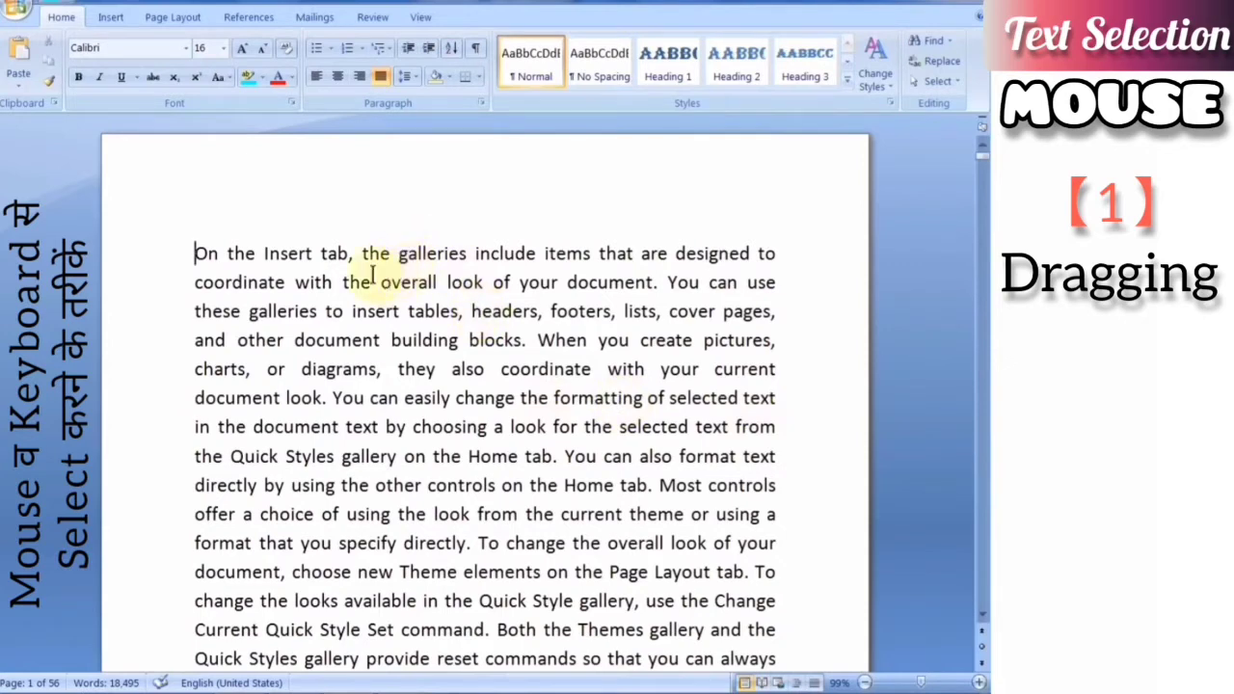
# Step: Drag-select text from 'tab' through 'include', then a three-line span ending at 'You can'
pyautogui.click(320, 253)
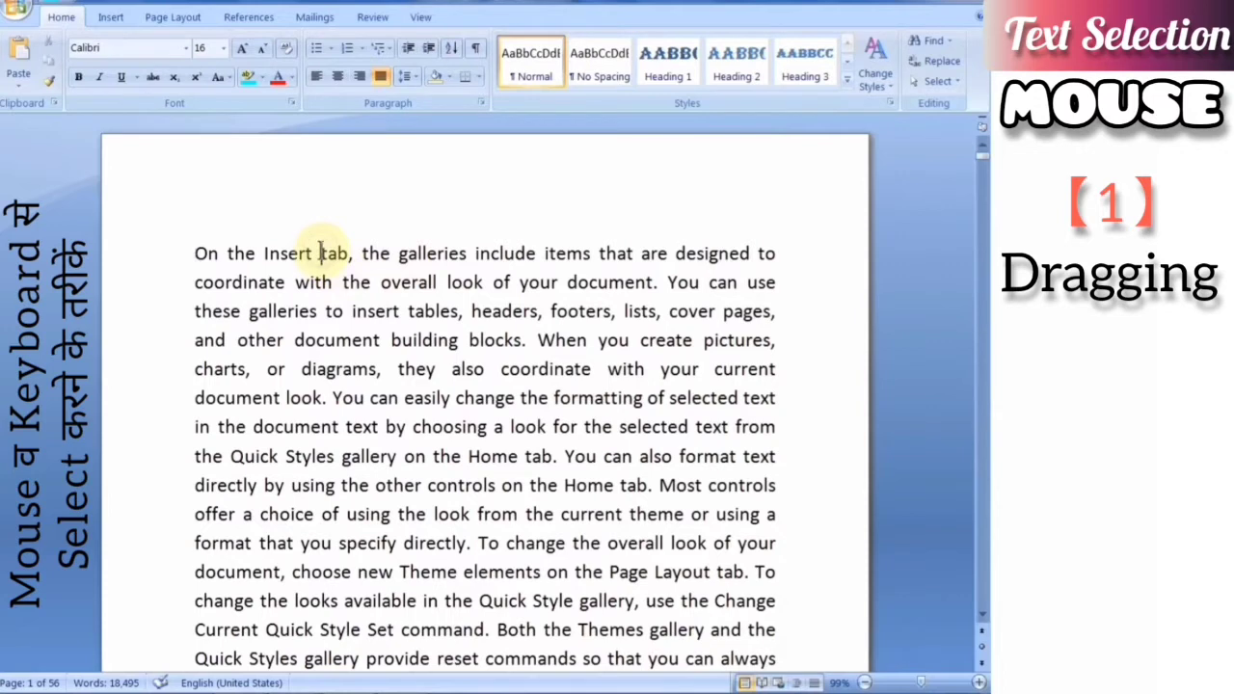
pyautogui.moveTo(328, 252)
pyautogui.mouseDown()
pyautogui.moveTo(560, 252)
pyautogui.moveTo(587, 402)
pyautogui.moveTo(524, 253)
pyautogui.moveTo(779, 252)
pyautogui.moveTo(197, 252)
pyautogui.moveTo(389, 249)
pyautogui.moveTo(424, 520)
pyautogui.moveTo(413, 480)
pyautogui.mouseUp()
pyautogui.click(413, 463)
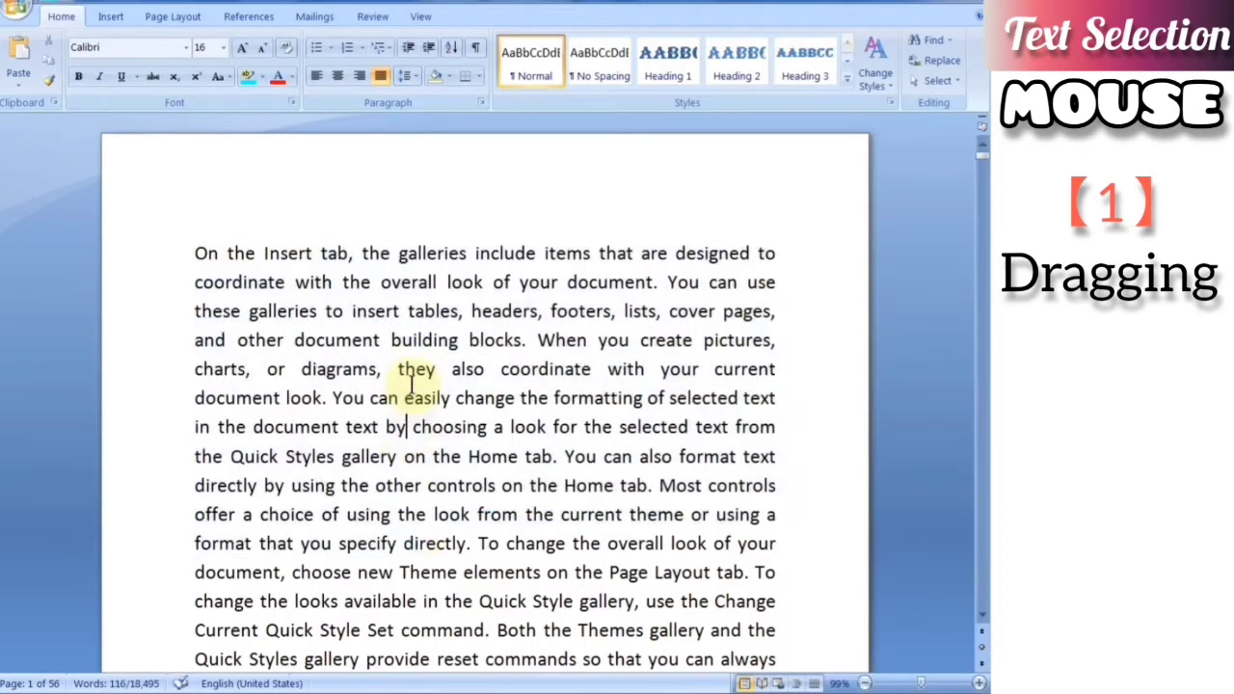
pyautogui.moveTo(405, 397)
pyautogui.mouseDown()
pyautogui.moveTo(427, 543)
pyautogui.moveTo(436, 431)
pyautogui.moveTo(392, 311)
pyautogui.moveTo(415, 285)
pyautogui.moveTo(418, 427)
pyautogui.moveTo(433, 345)
pyautogui.mouseUp()
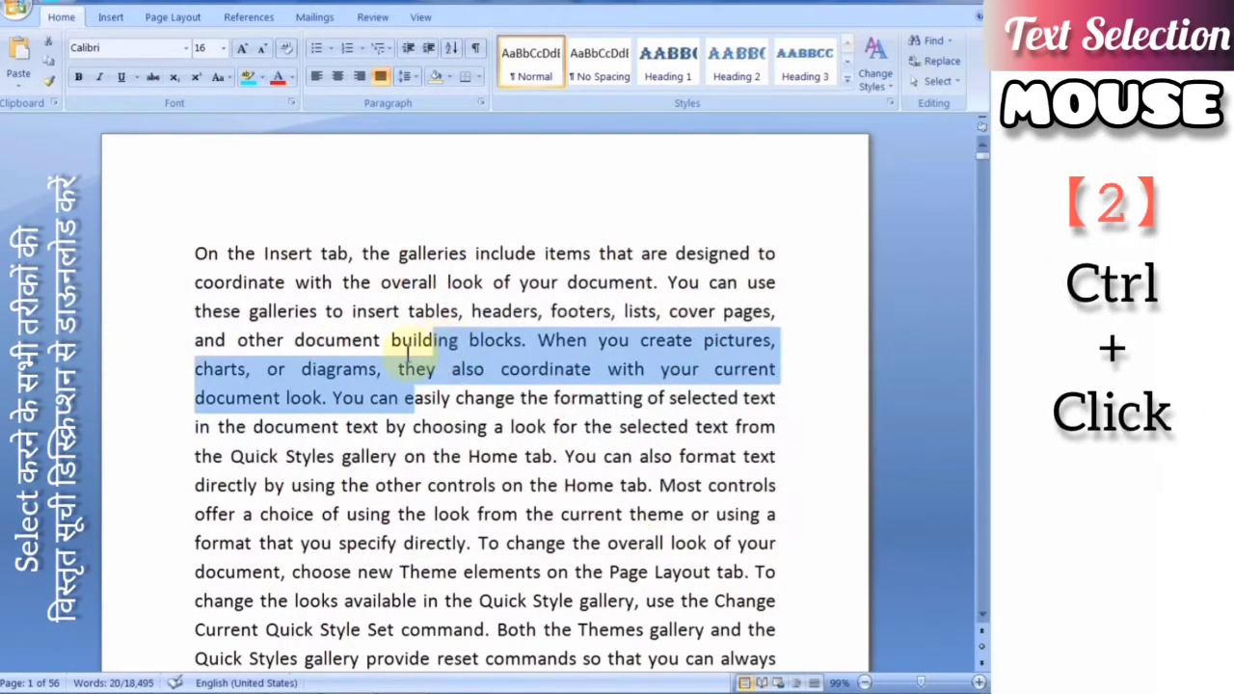
# Step: Ctrl+click to select the first sentence, then the sentence about changing formatting
pyautogui.click(394, 345)
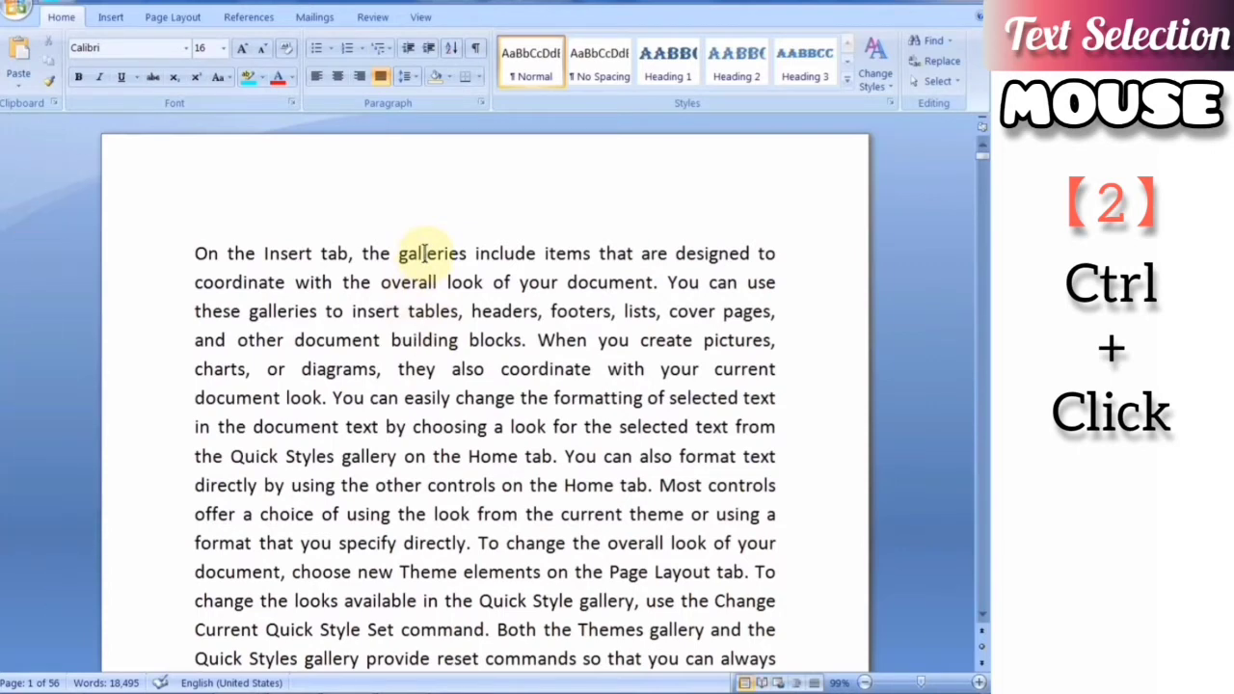
pyautogui.keyDown('ctrl'); pyautogui.click(425, 253); pyautogui.keyUp('ctrl')
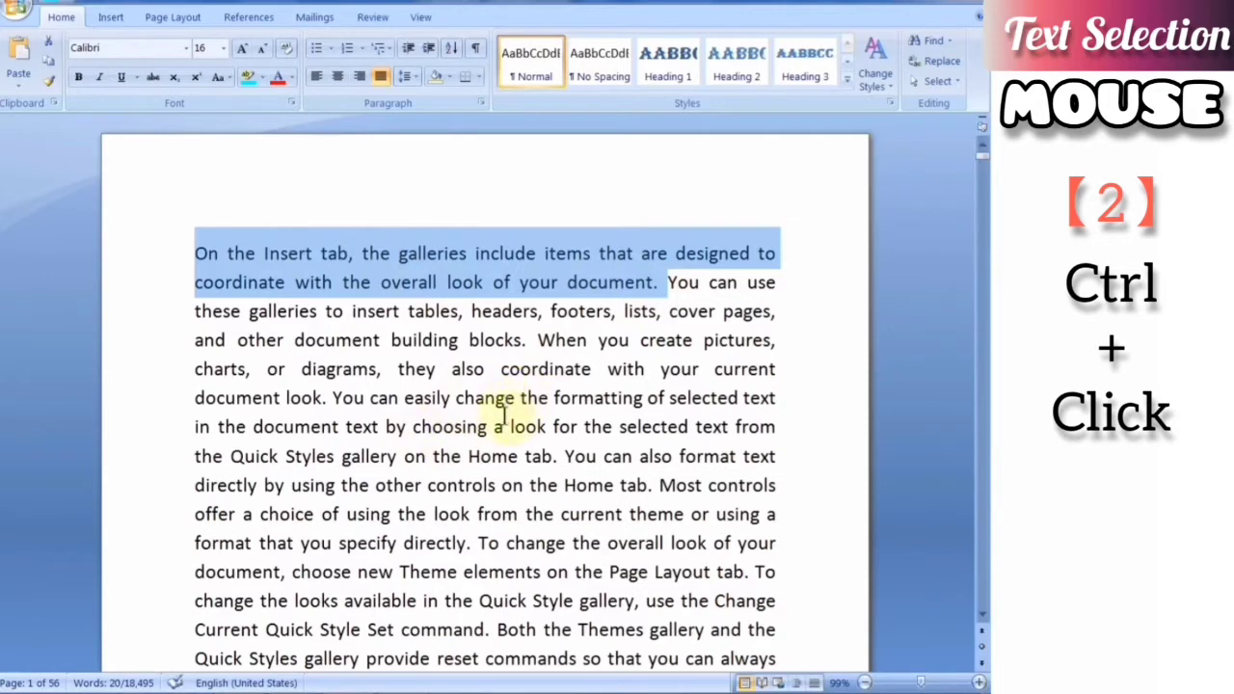
pyautogui.click(474, 405)
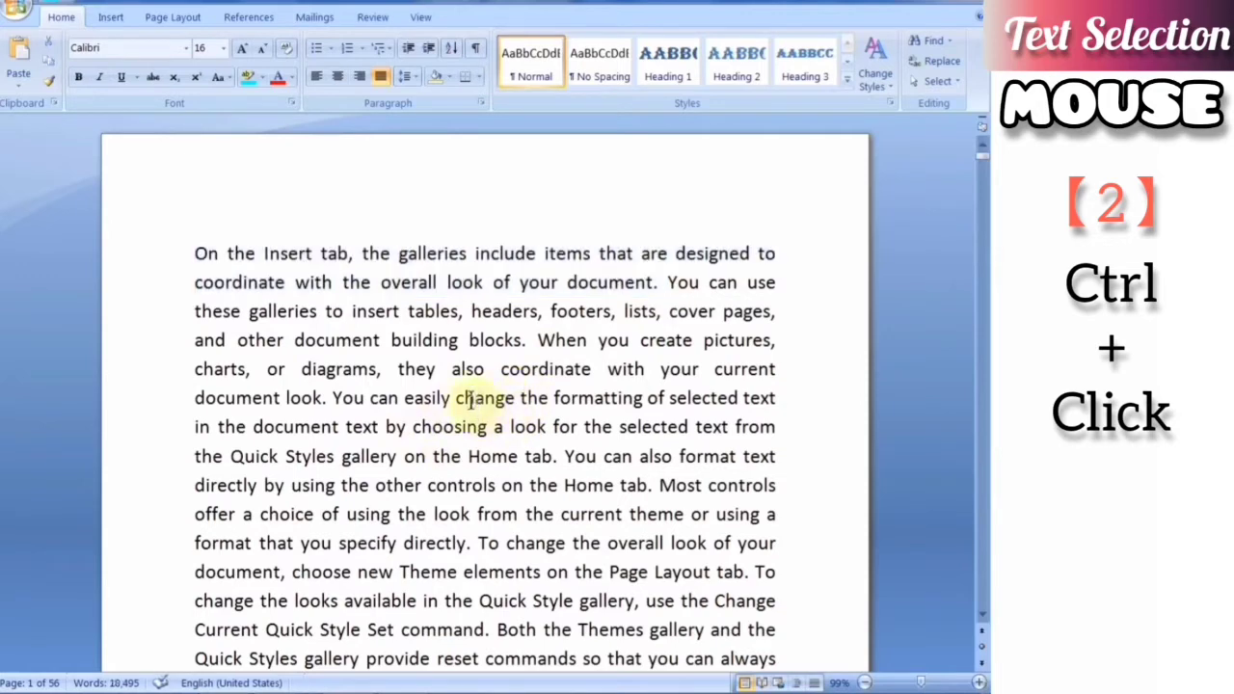
pyautogui.keyDown('ctrl'); pyautogui.click(485, 400); pyautogui.keyUp('ctrl')
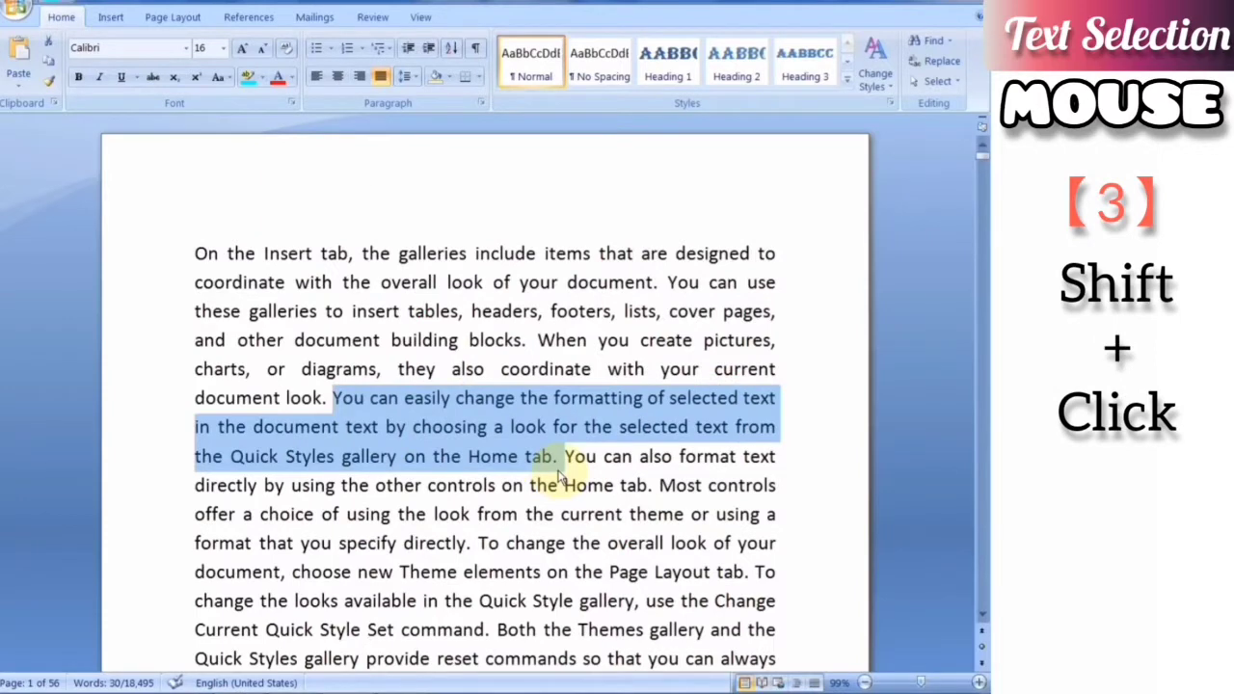
# Step: Shift+click to select 'your' through 'Home', then 'insert tables' through 'they also'
pyautogui.click(459, 453)
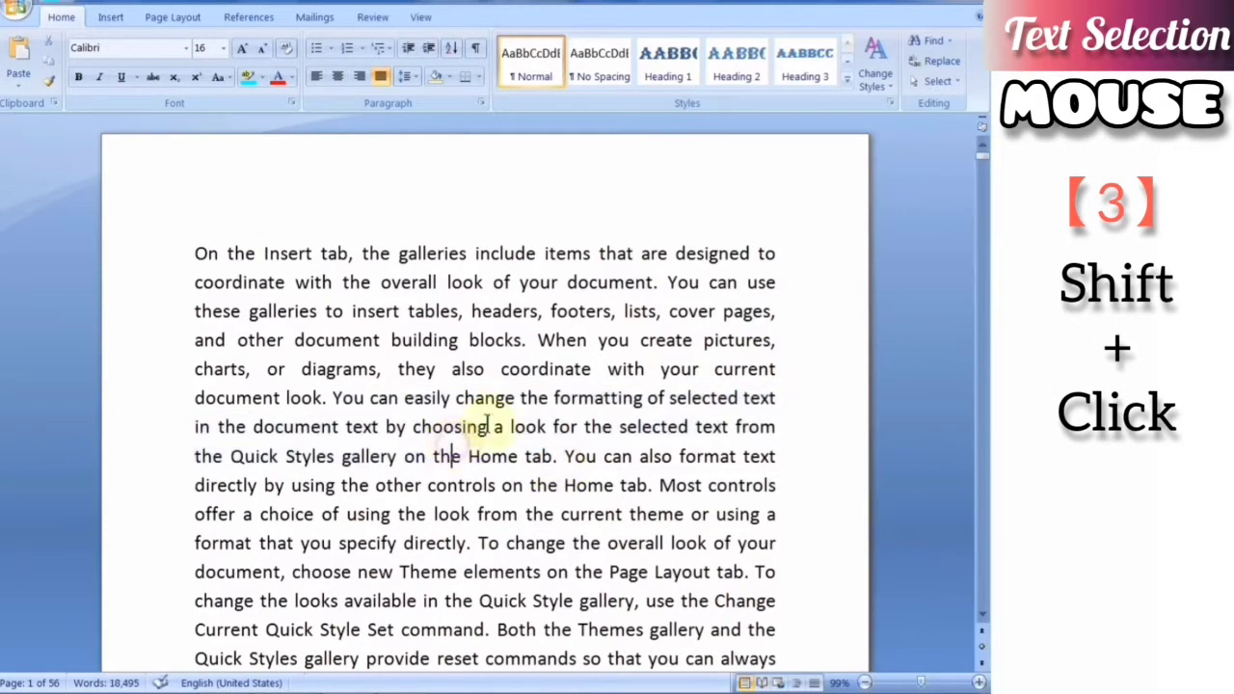
pyautogui.click(520, 283)
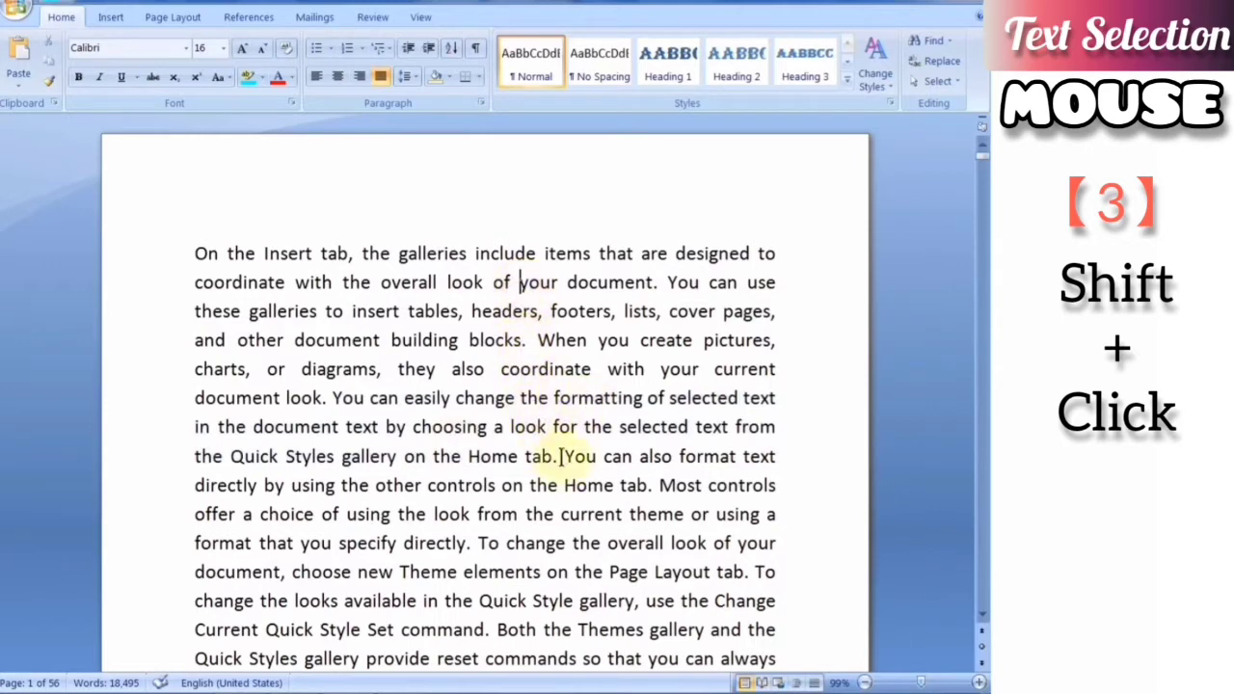
pyautogui.keyDown('shift'); pyautogui.click(563, 486); pyautogui.keyUp('shift')
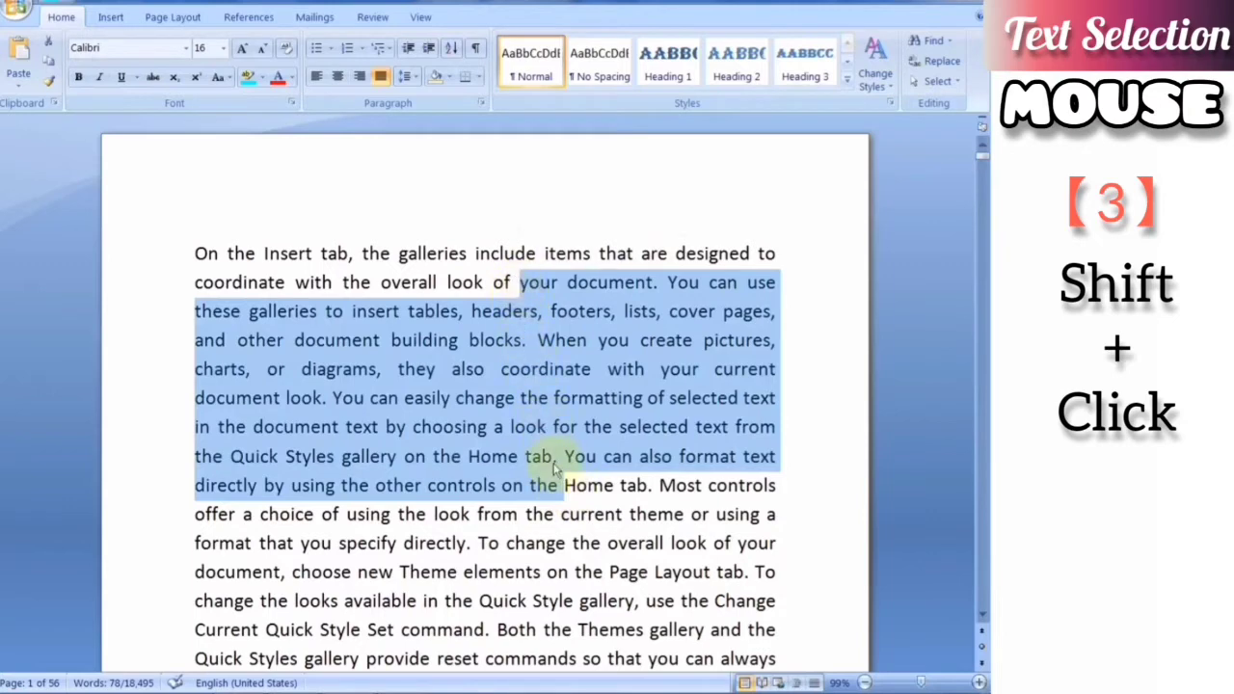
pyautogui.click(546, 511)
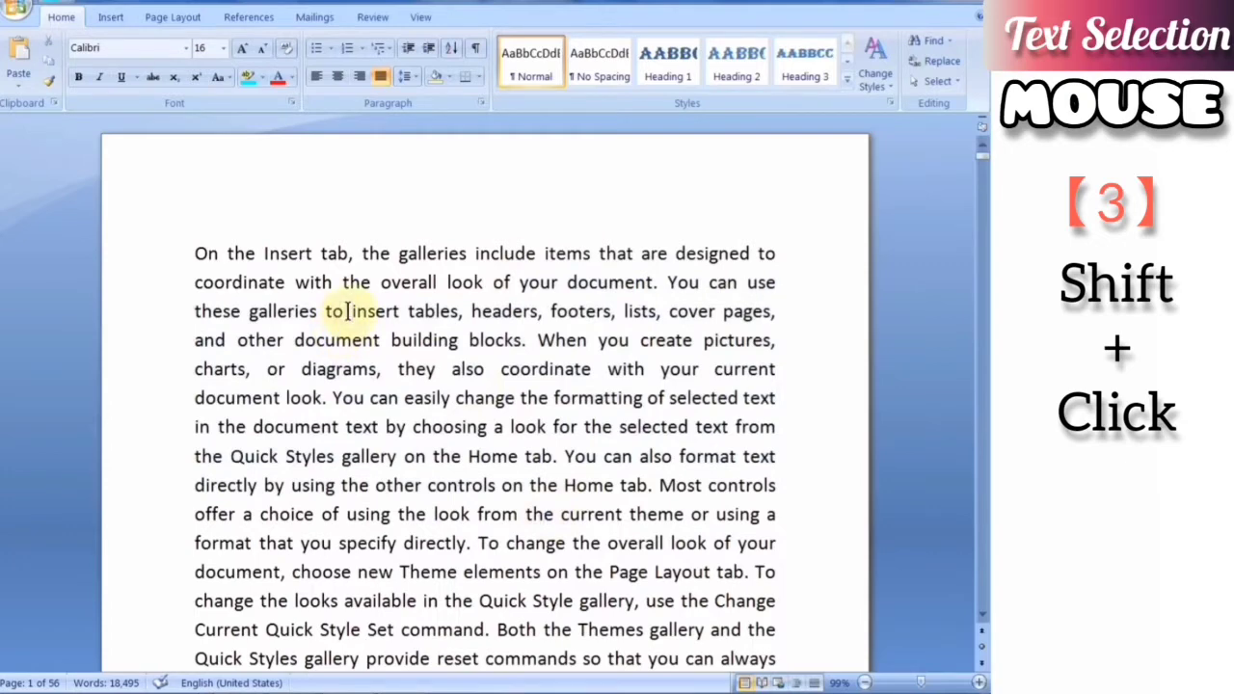
pyautogui.click(351, 310)
pyautogui.keyDown('shift'); pyautogui.click(492, 369); pyautogui.keyUp('shift')
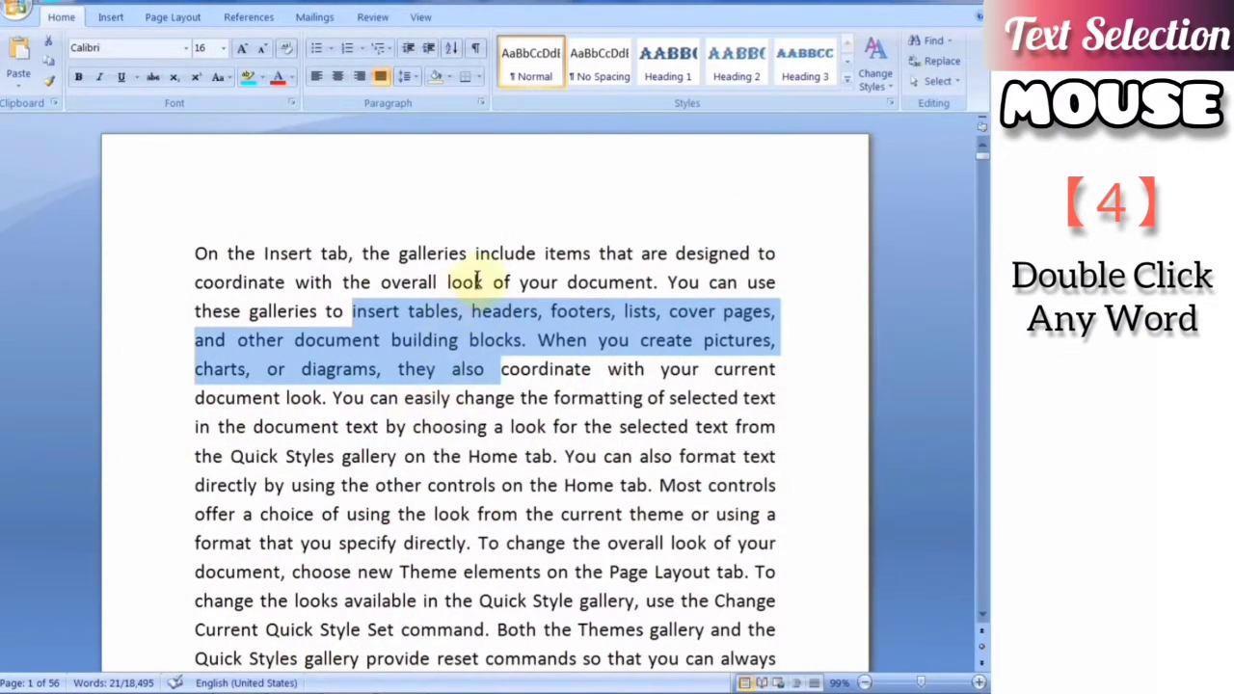
# Step: Select the single words 'look' and 'blocks', then the whole first paragraph
pyautogui.click(476, 281)
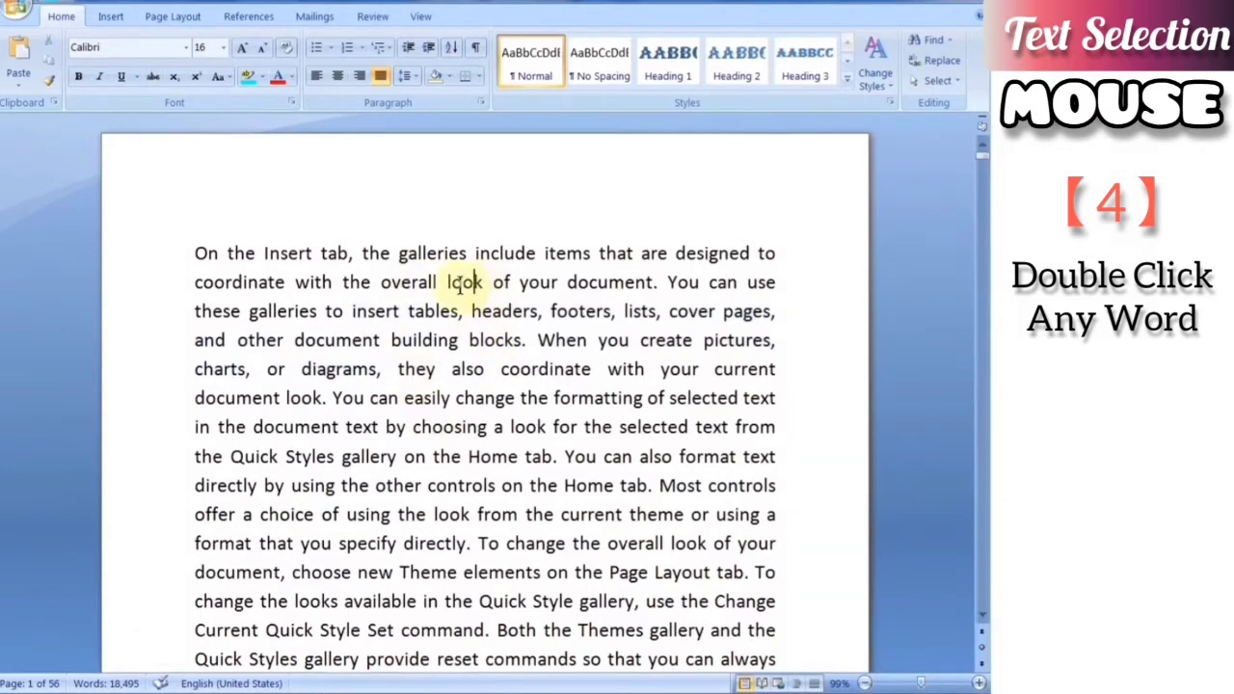
pyautogui.doubleClick(464, 282)
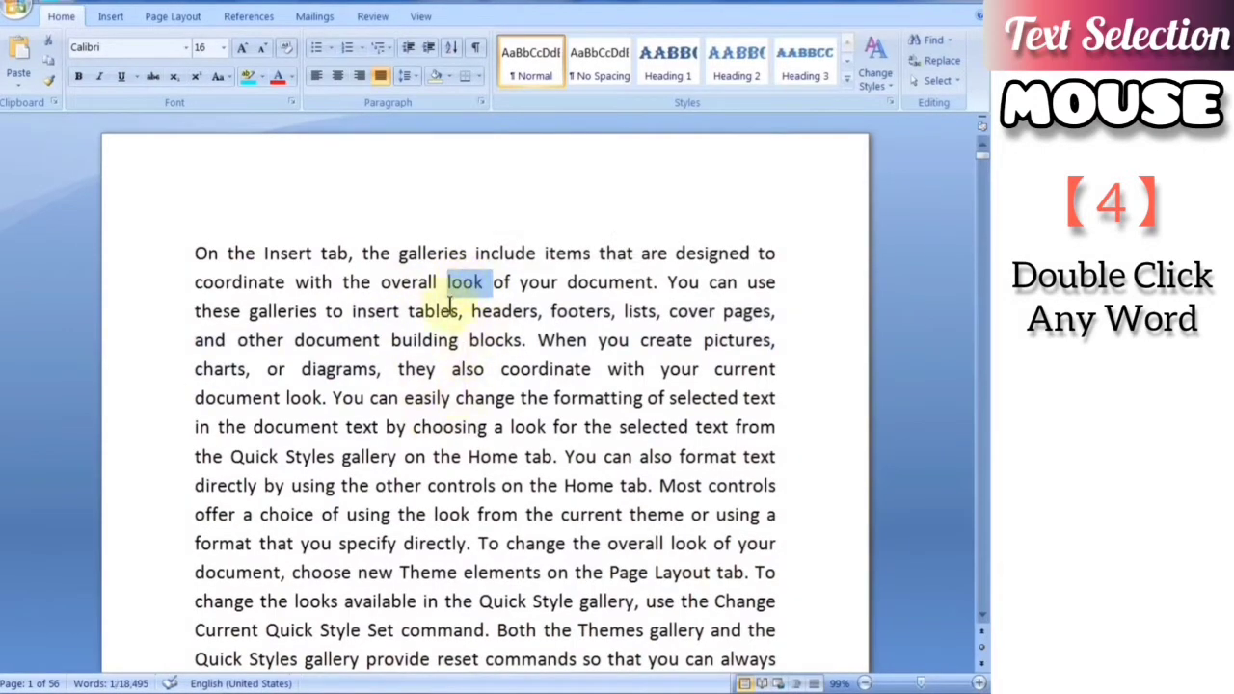
pyautogui.doubleClick(491, 339)
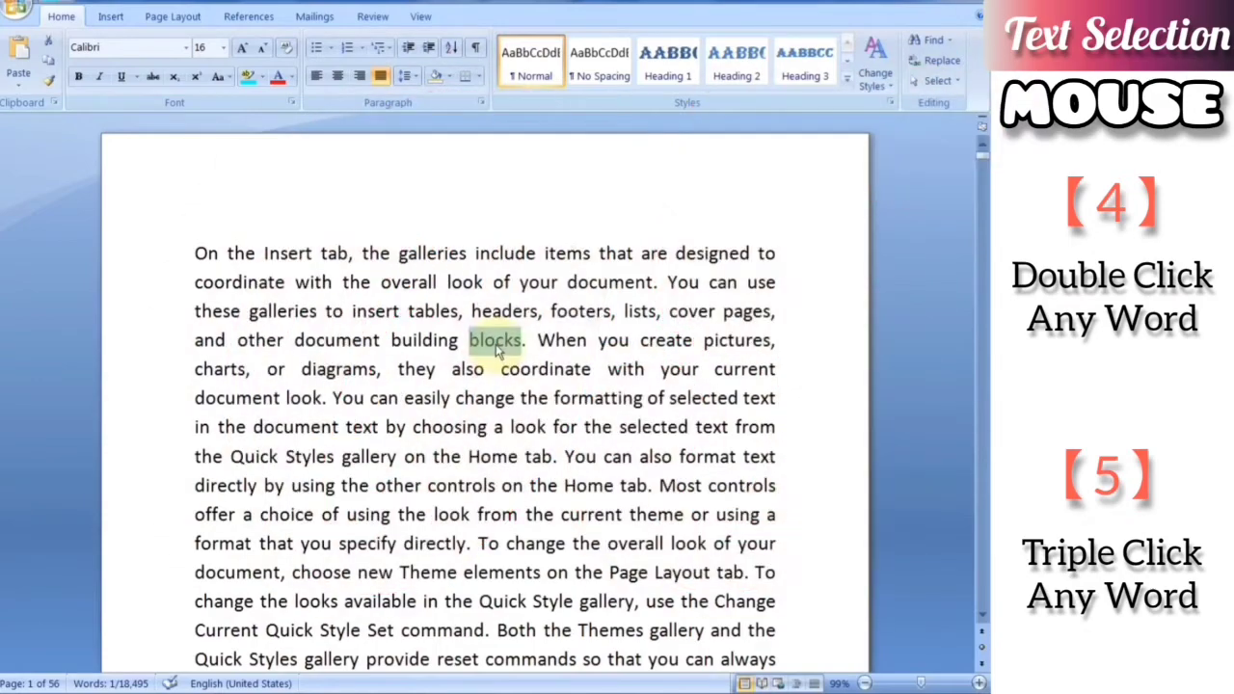
pyautogui.tripleClick(492, 337)
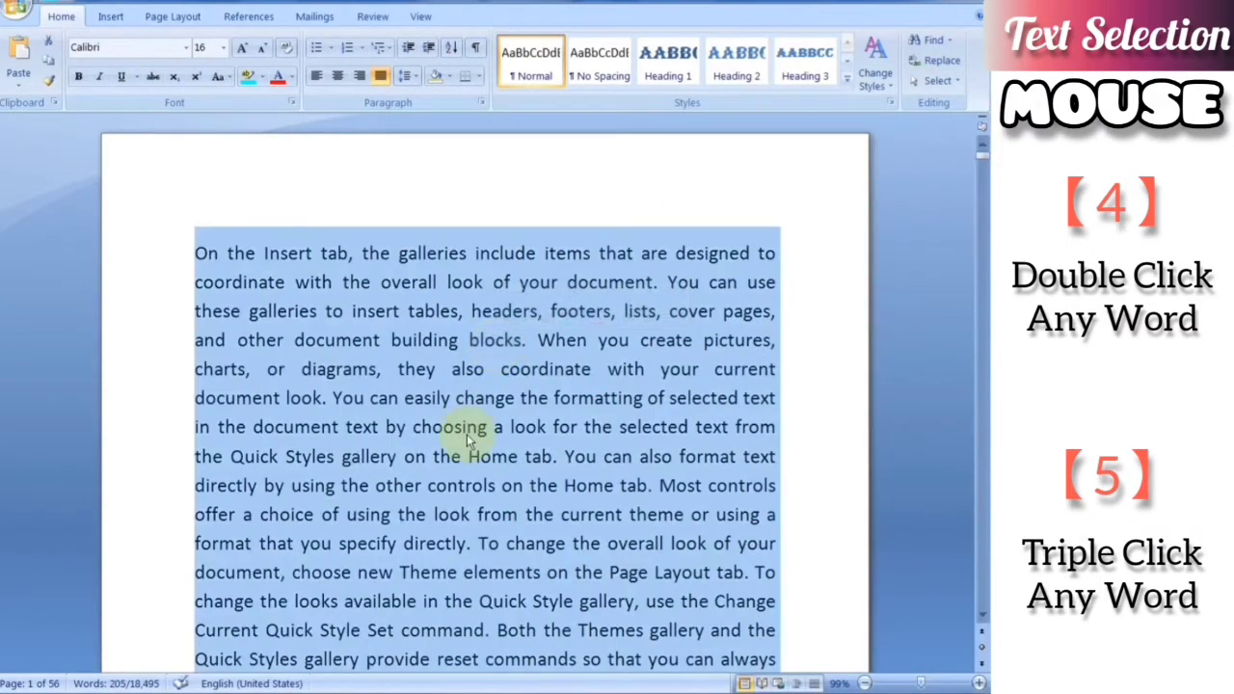
pyautogui.scroll(-2, 467, 439)
pyautogui.scroll(-2, 467, 438)
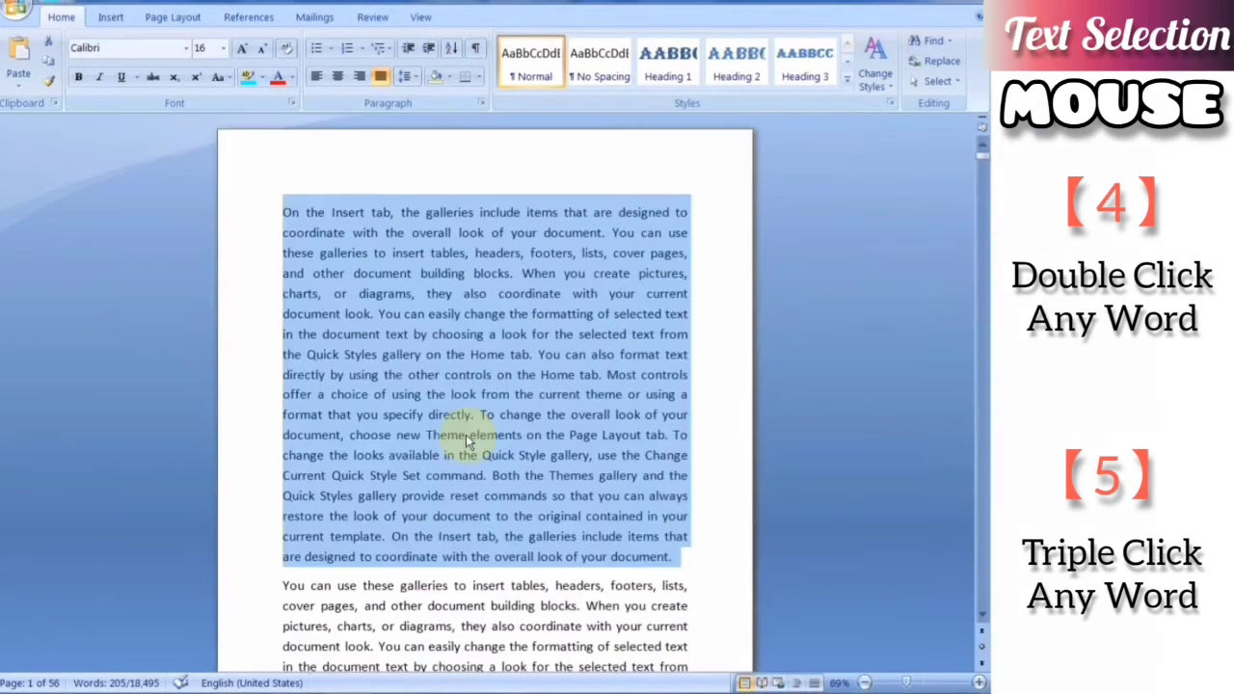
# Step: Select the word 'also', then its whole paragraph, then clear the selection
pyautogui.click(468, 329)
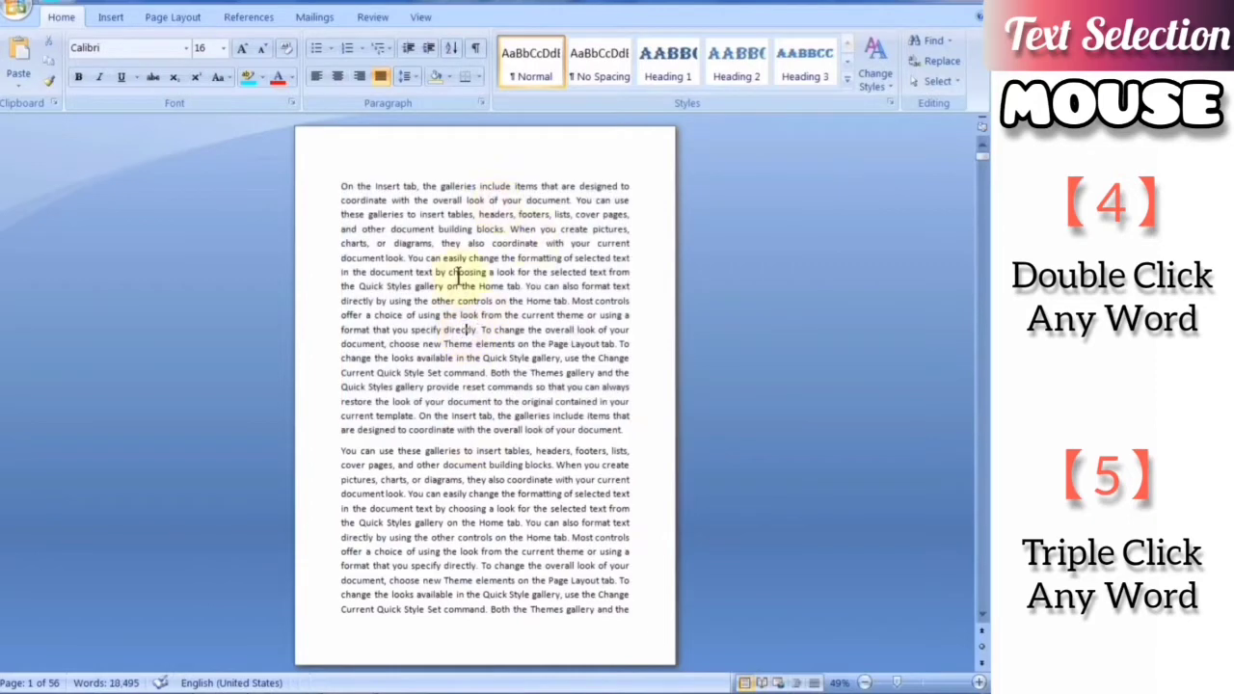
pyautogui.doubleClick(473, 243)
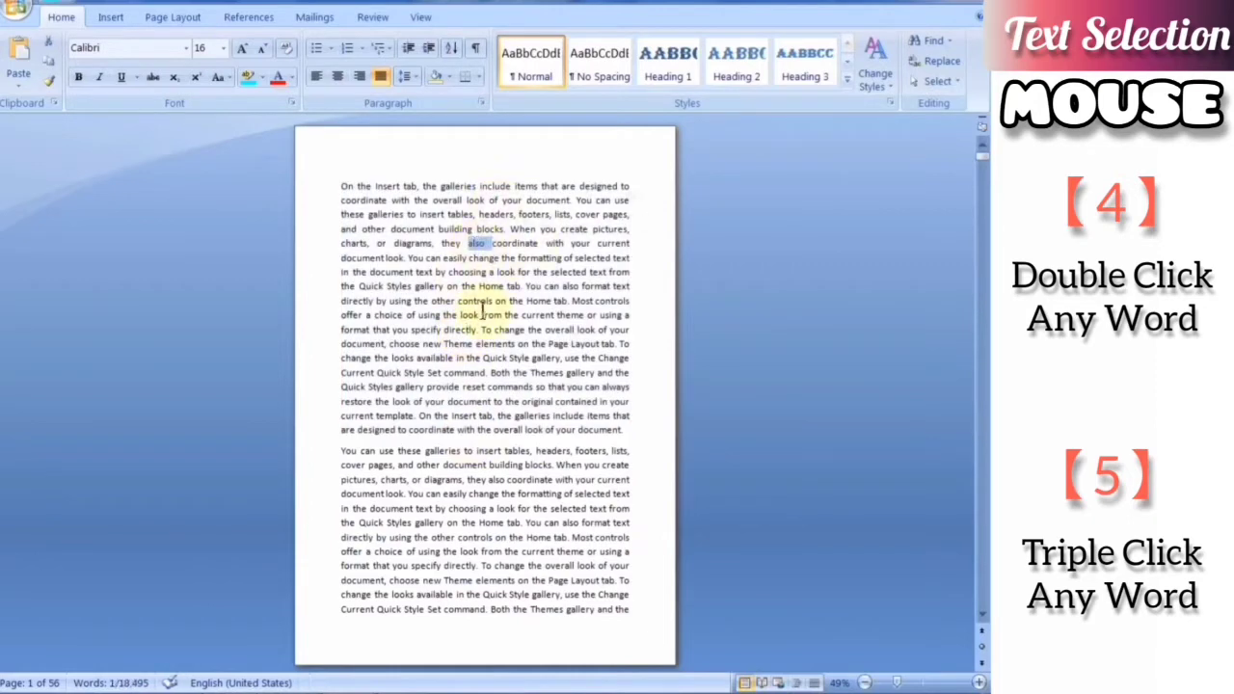
pyautogui.tripleClick(473, 243)
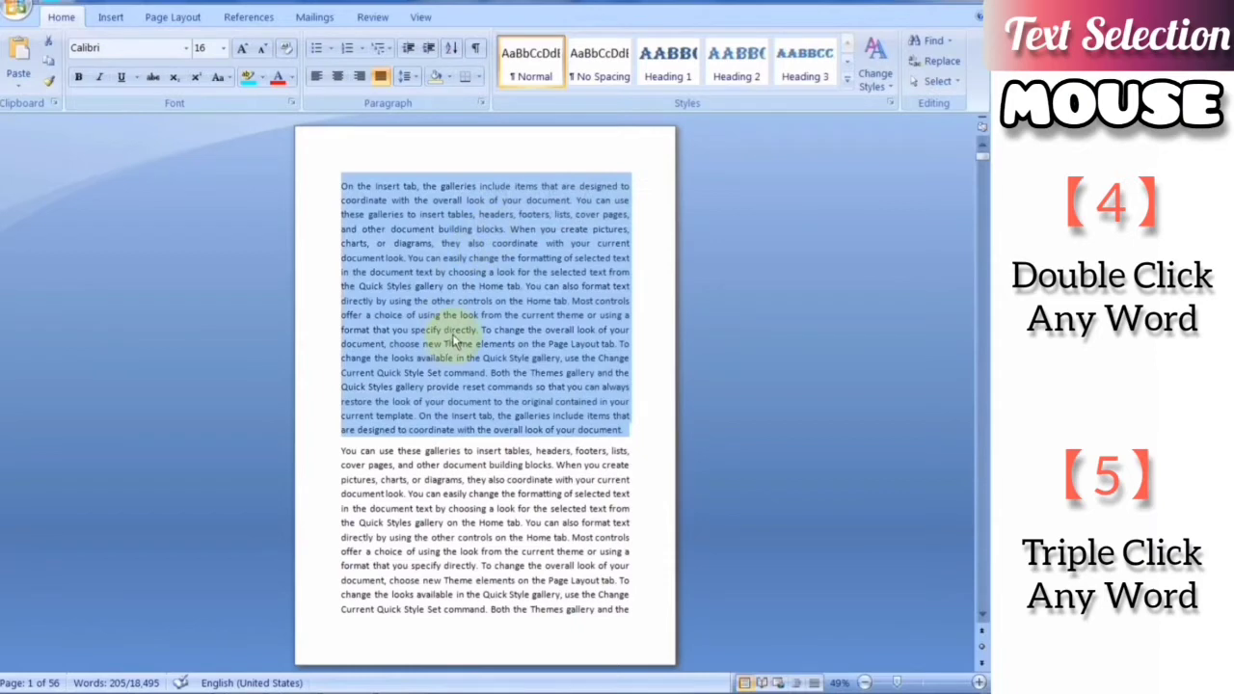
pyautogui.click(461, 300)
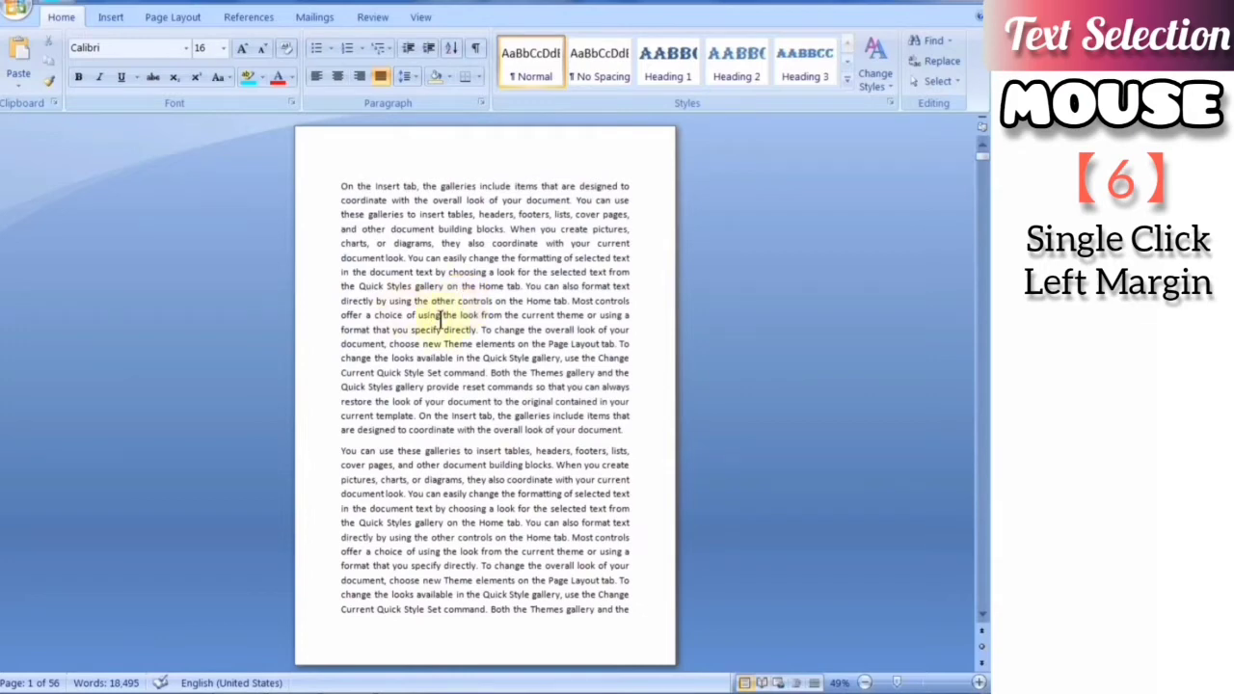
# Step: Select individual lines from the left margin, including the Quick Styles and 'format that you specify' lines
pyautogui.keyDown('ctrl'); pyautogui.scroll(2, 489, 362); pyautogui.keyUp('ctrl')
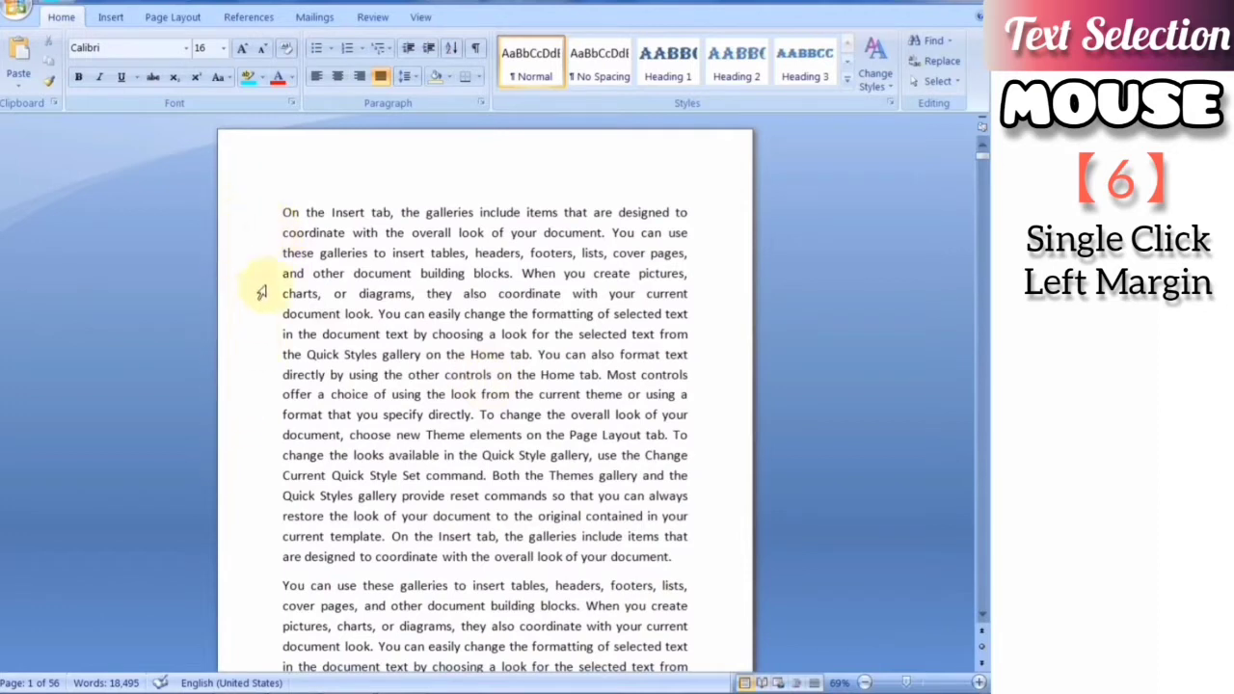
pyautogui.click(231, 240)
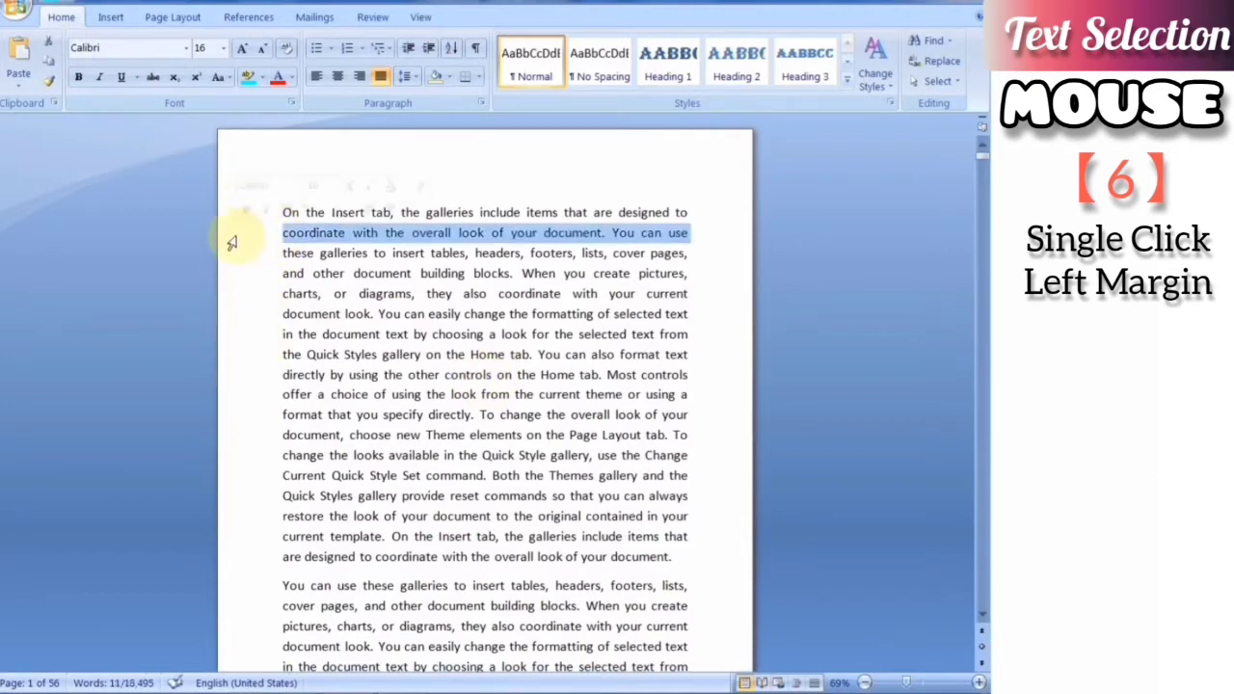
pyautogui.click(238, 254)
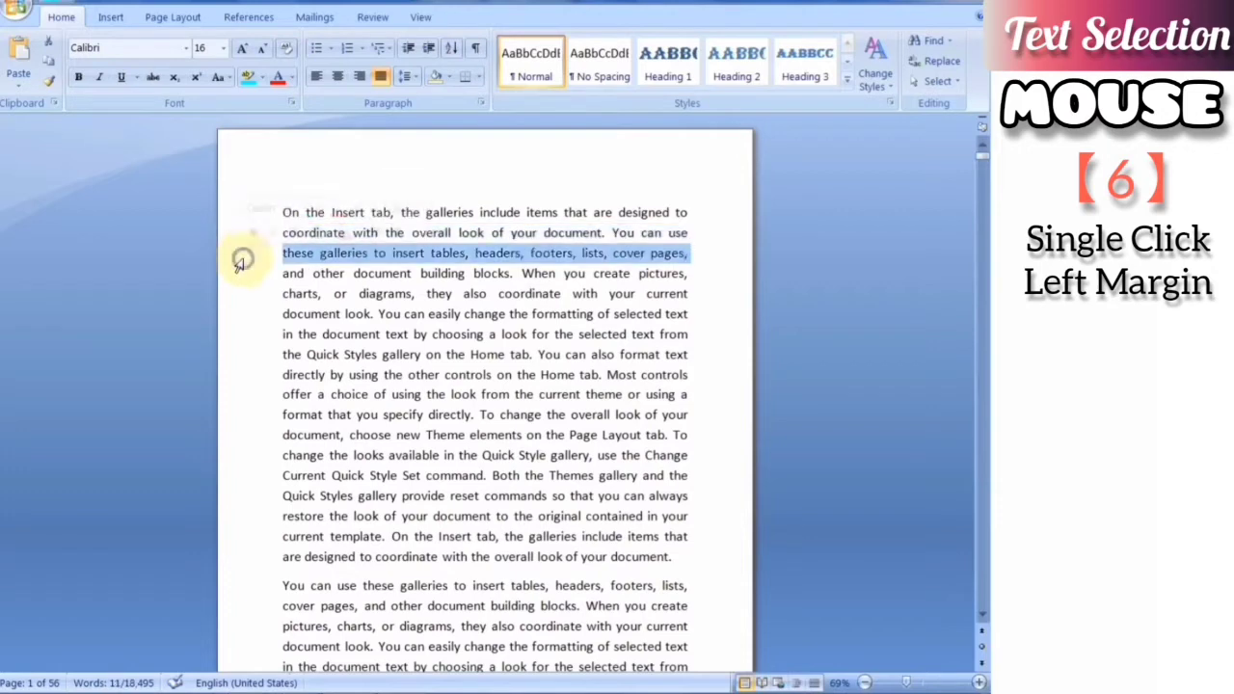
pyautogui.click(237, 354)
pyautogui.click(243, 415)
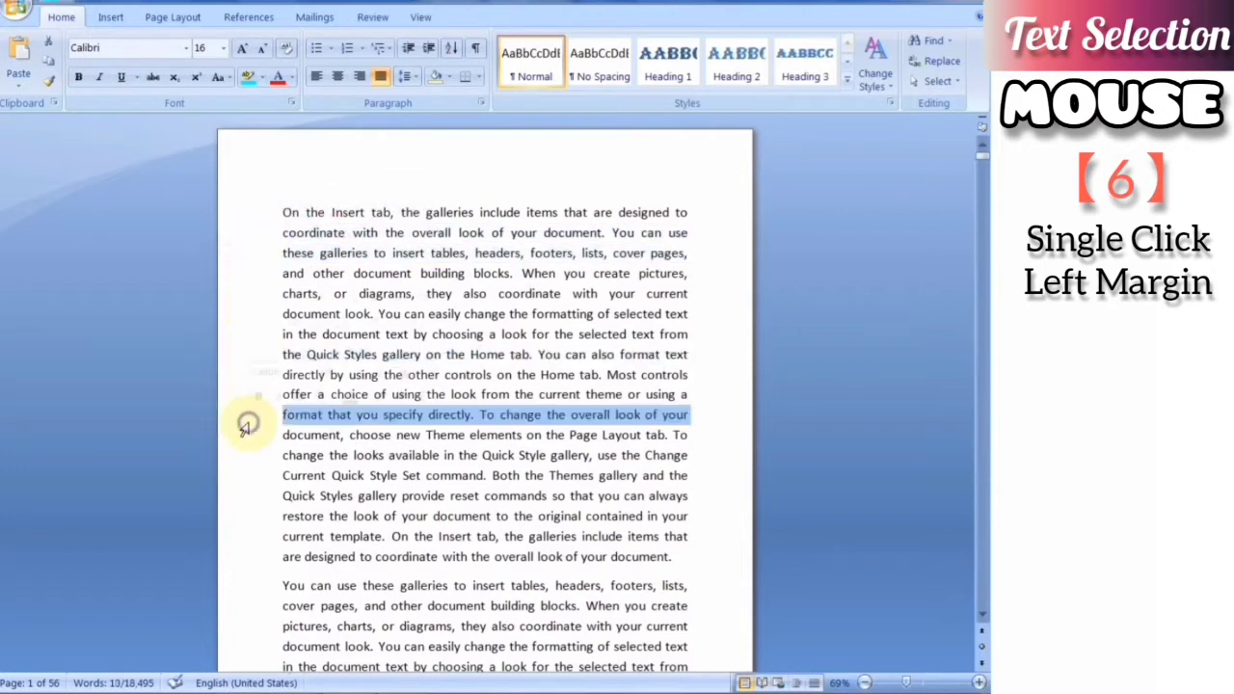
pyautogui.click(248, 232)
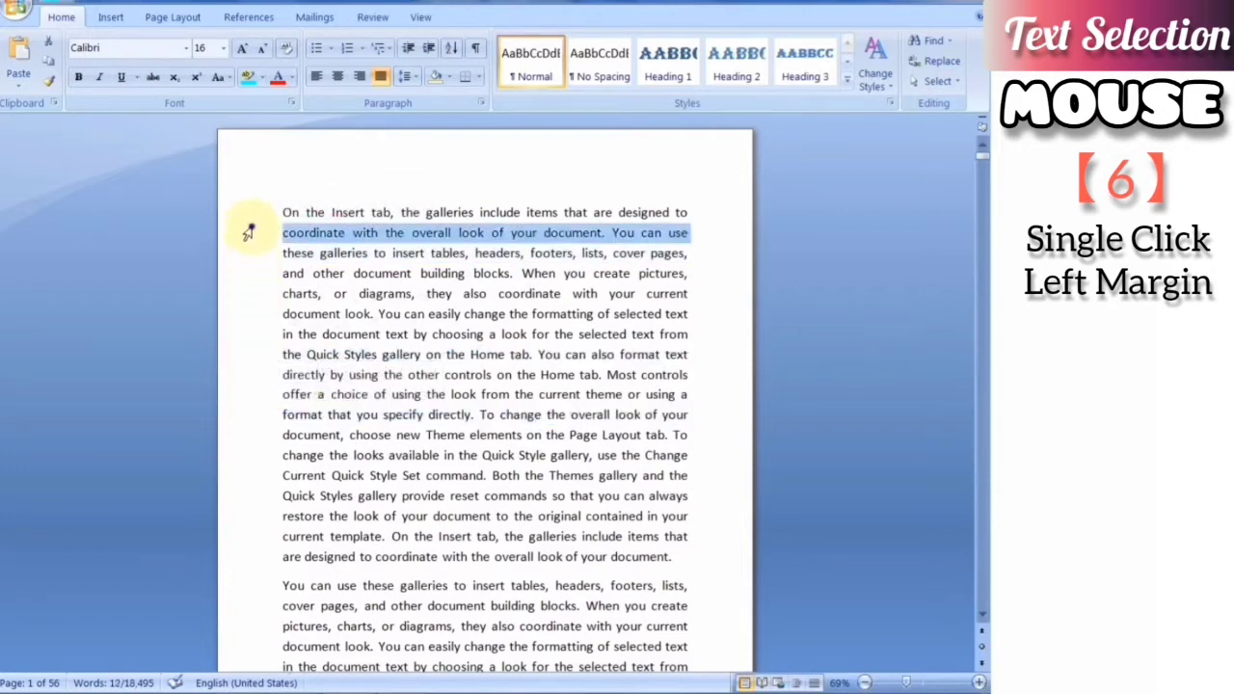
pyautogui.click(240, 339)
pyautogui.click(242, 415)
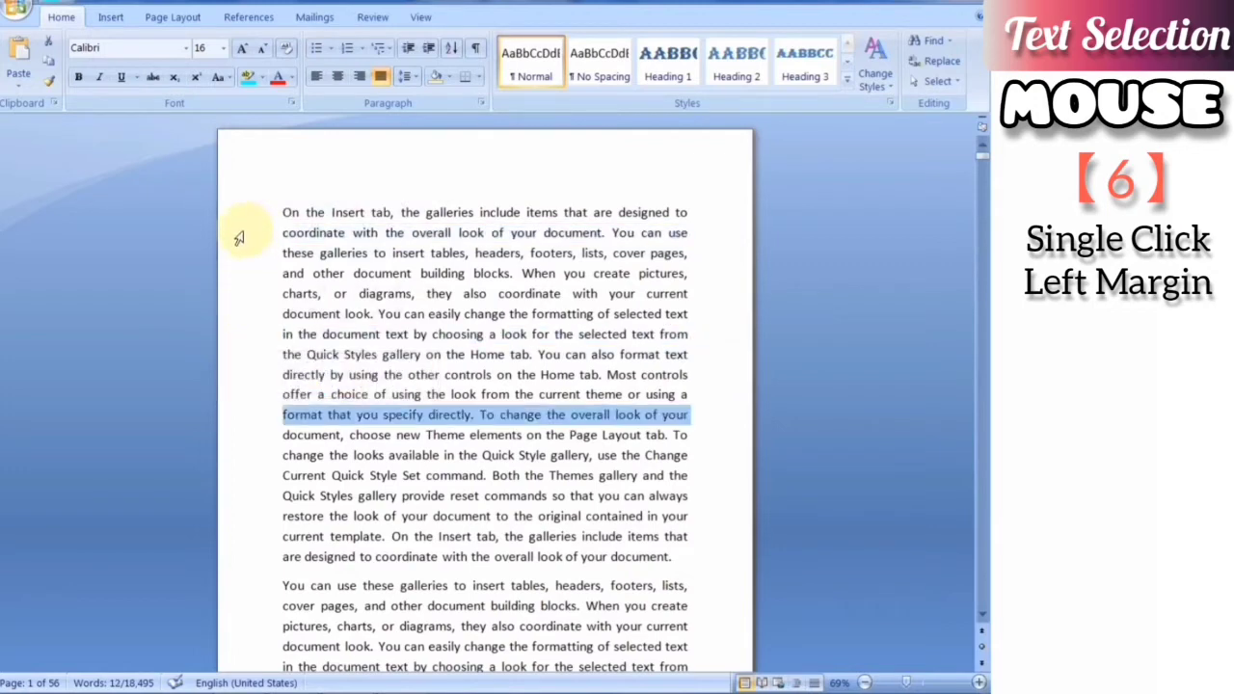
# Step: Select lines two through eleven together from the margin, then a single line again
pyautogui.moveTo(239, 237); pyautogui.dragTo(243, 454)
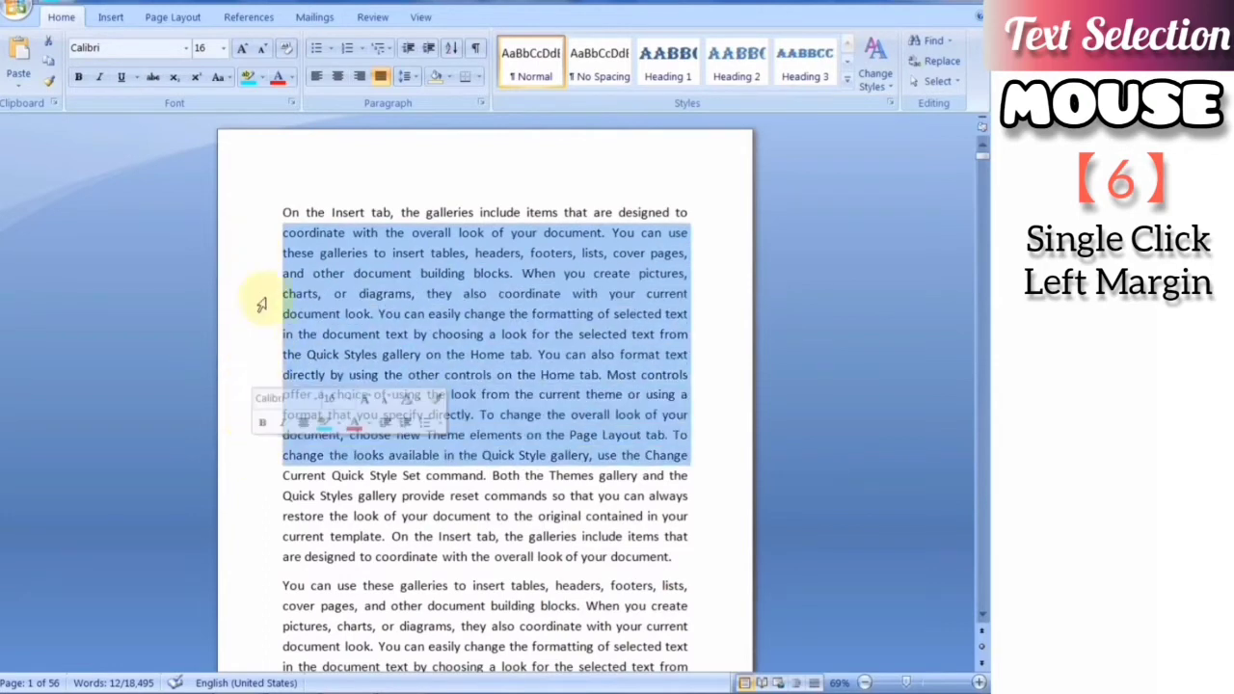
pyautogui.click(250, 249)
pyautogui.keyDown('ctrl'); pyautogui.scroll(-1, 270, 337); pyautogui.keyUp('ctrl')
pyautogui.keyDown('ctrl'); pyautogui.scroll(-1, 325, 345); pyautogui.keyUp('ctrl')
pyautogui.keyDown('ctrl'); pyautogui.scroll(-2, 338, 345); pyautogui.keyUp('ctrl')
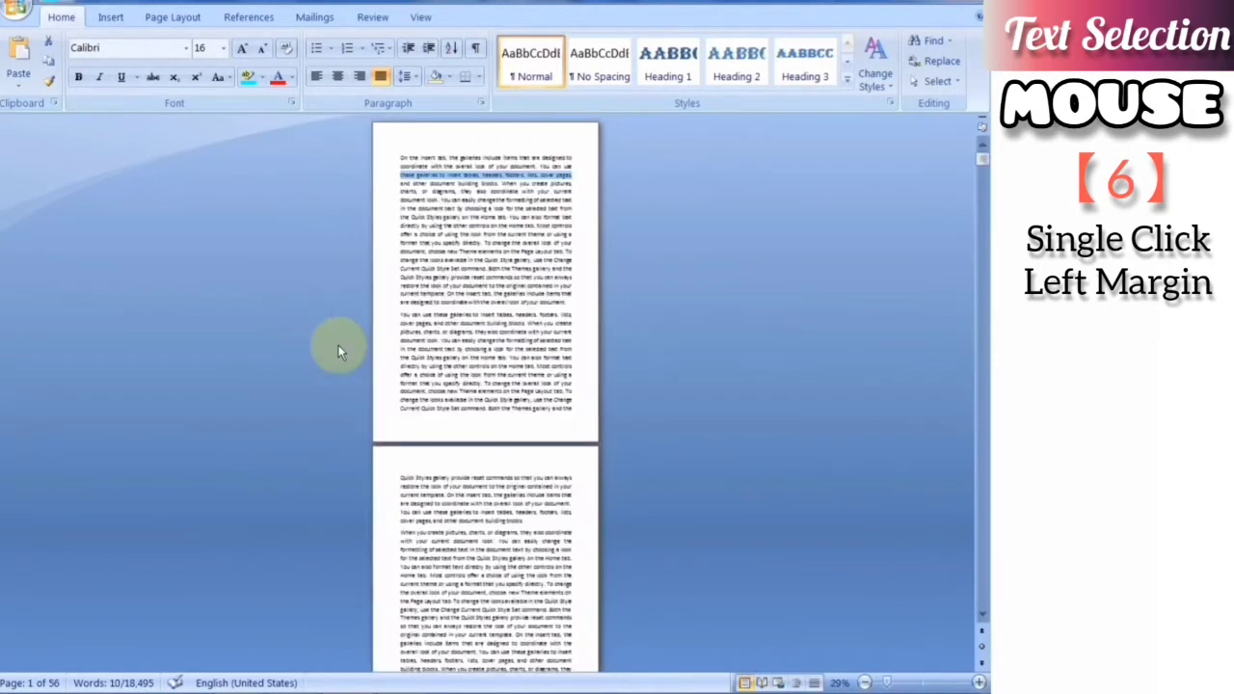
pyautogui.keyDown('ctrl'); pyautogui.scroll(2, 347, 328); pyautogui.keyUp('ctrl')
pyautogui.keyDown('ctrl'); pyautogui.scroll(1, 353, 317); pyautogui.keyUp('ctrl')
pyautogui.keyDown('ctrl'); pyautogui.scroll(1, 289, 269); pyautogui.keyUp('ctrl')
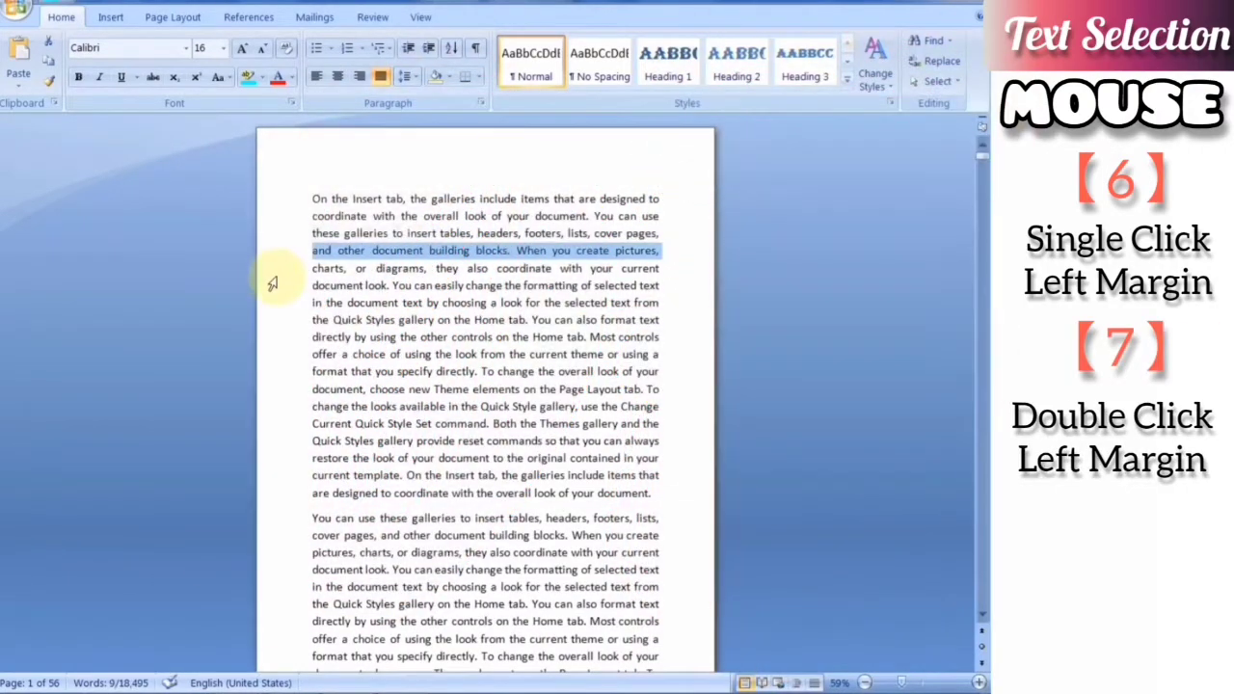
# Step: Select the first paragraph from the margin, then the entire document text
pyautogui.doubleClick(272, 283)
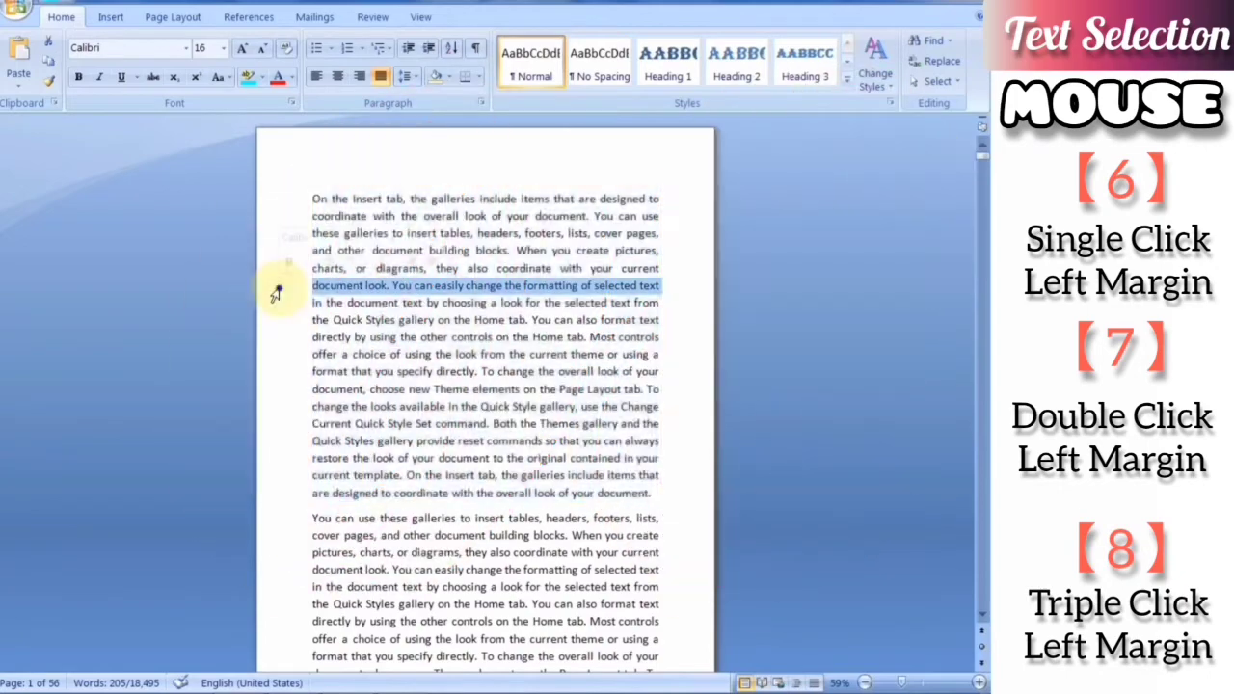
pyautogui.tripleClick(275, 289)
pyautogui.scroll(-1, 375, 378)
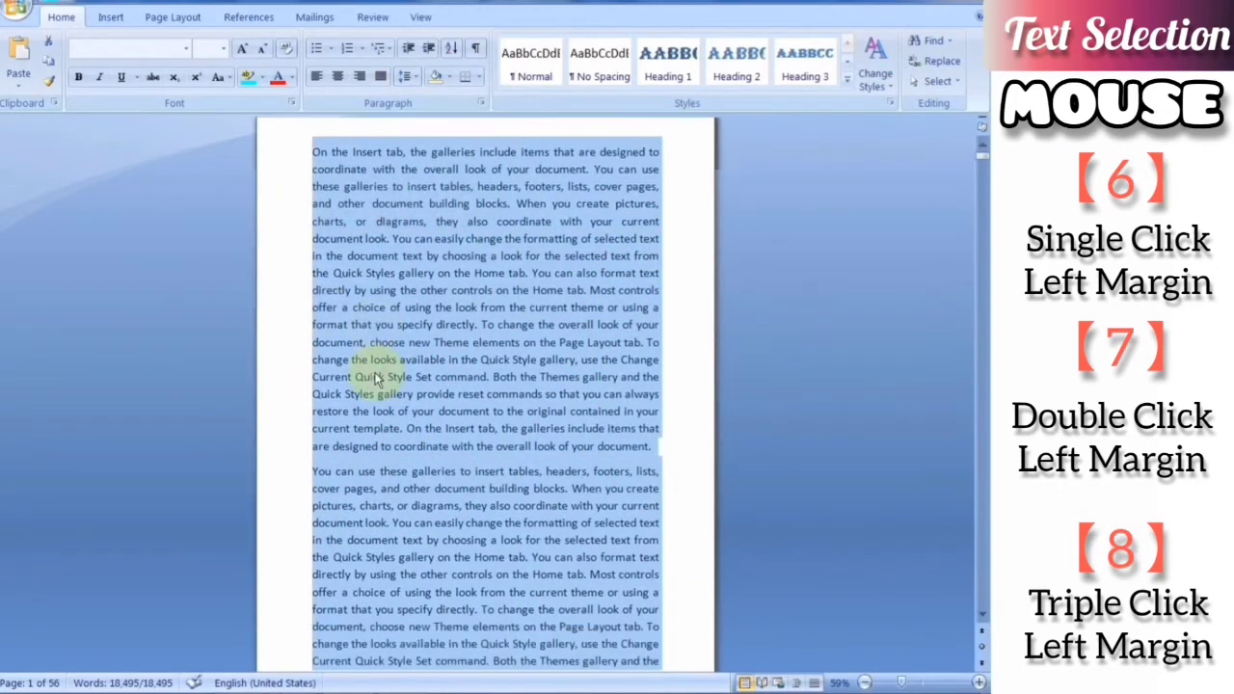
pyautogui.scroll(-5, 375, 378)
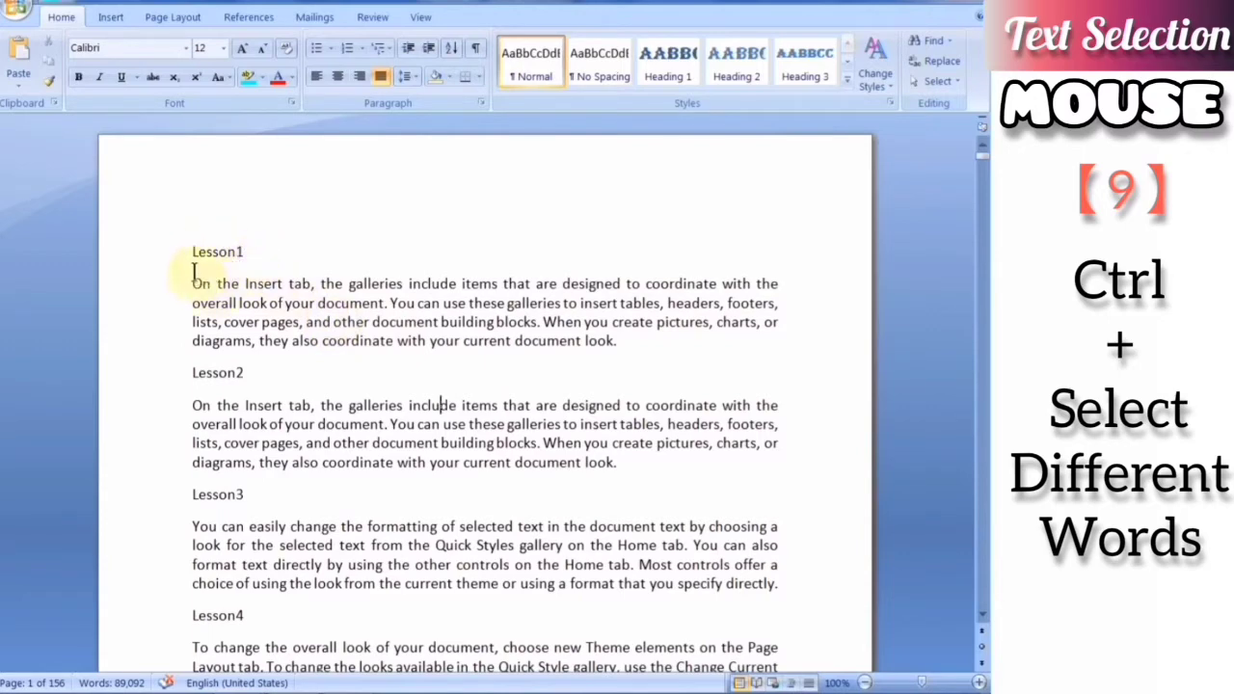
# Step: Multi-select the headings Lesson1–Lesson4 plus the words 'these' and 'galleries'
pyautogui.doubleClick(193, 252)
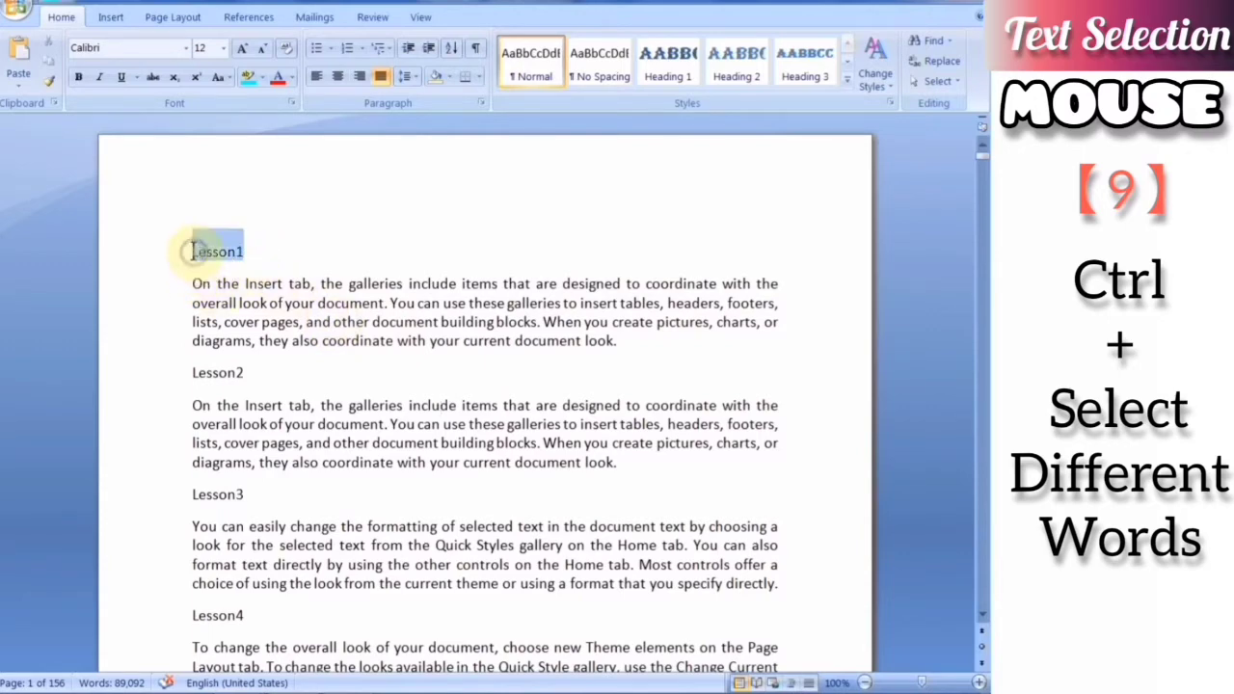
pyautogui.keyDown('ctrl'); pyautogui.doubleClick(195, 372); pyautogui.keyUp('ctrl')
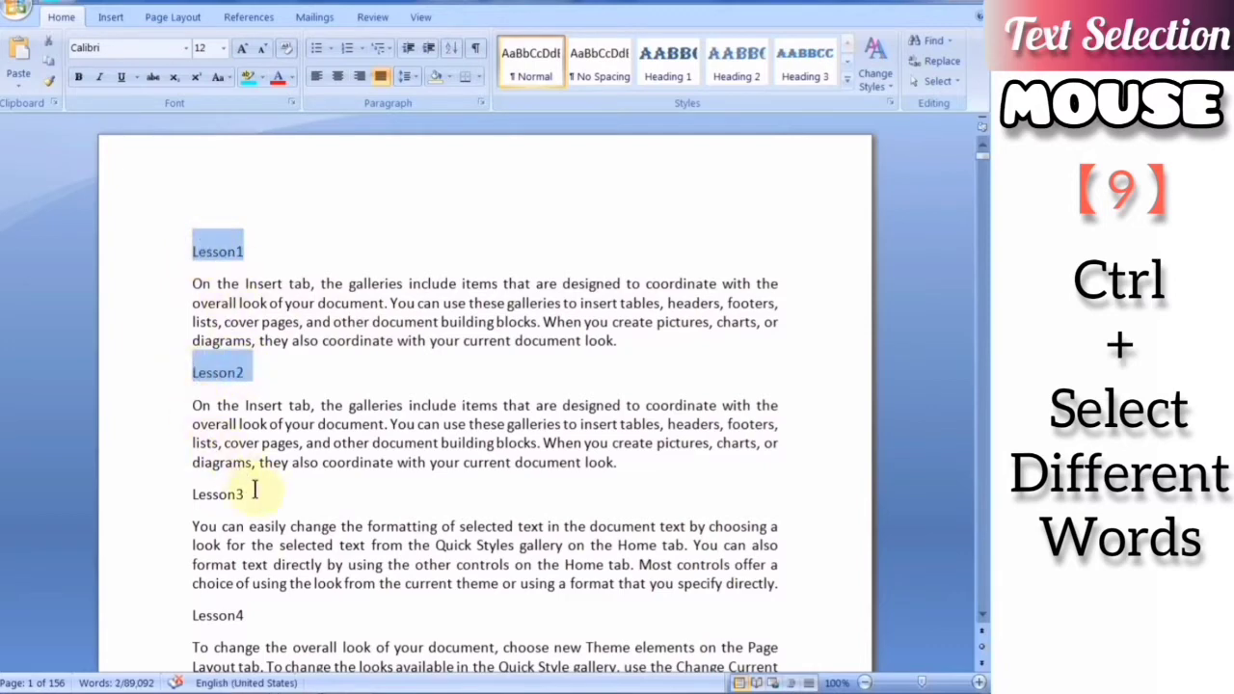
pyautogui.keyDown('ctrl'); pyautogui.doubleClick(206, 494); pyautogui.keyUp('ctrl')
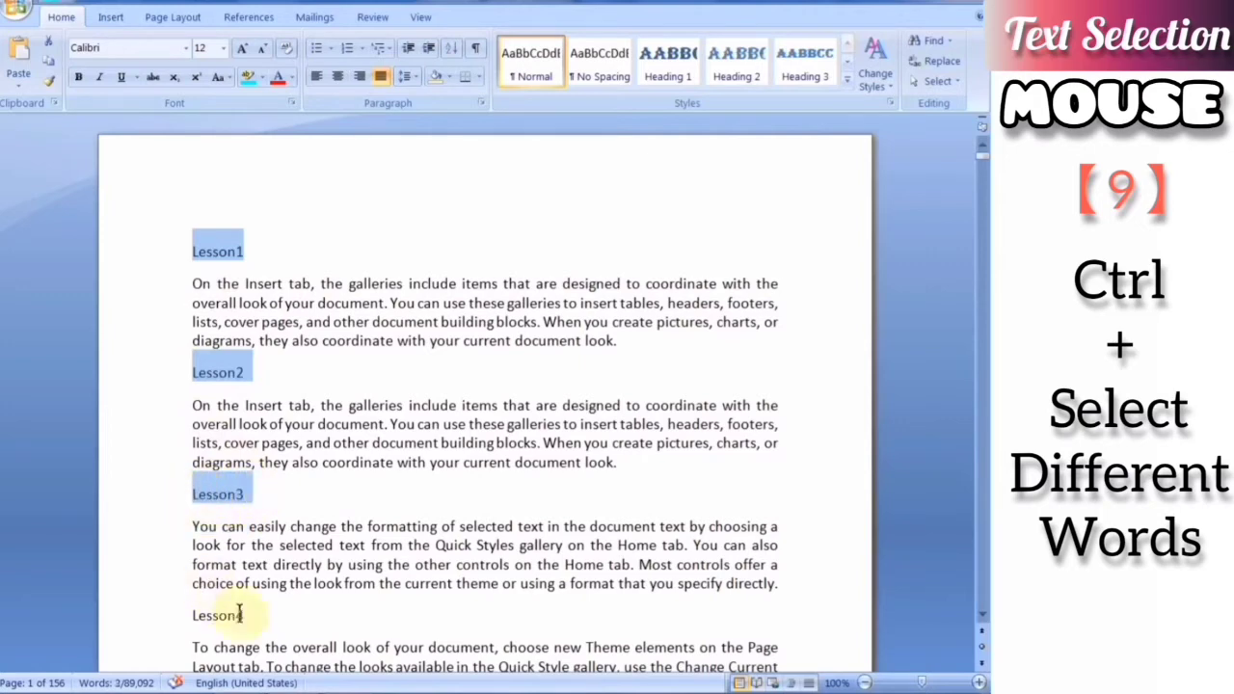
pyautogui.keyDown('ctrl'); pyautogui.doubleClick(202, 615); pyautogui.keyUp('ctrl')
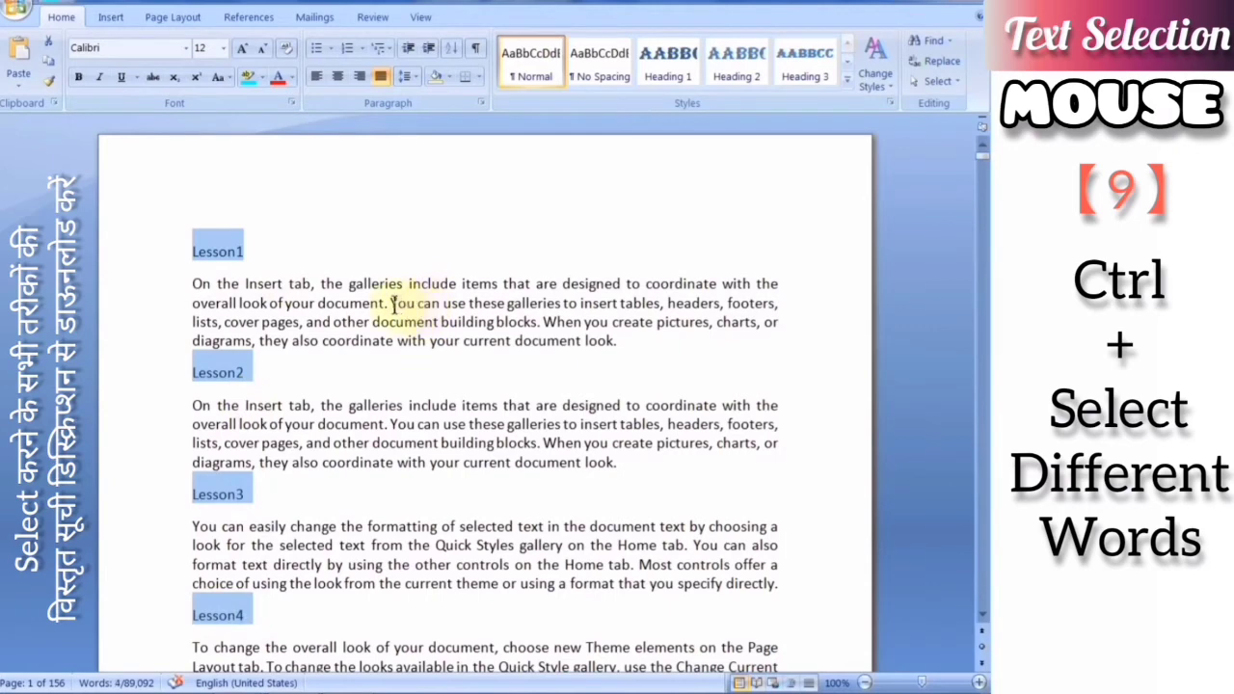
pyautogui.moveTo(409, 302); pyautogui.dragTo(504, 302)
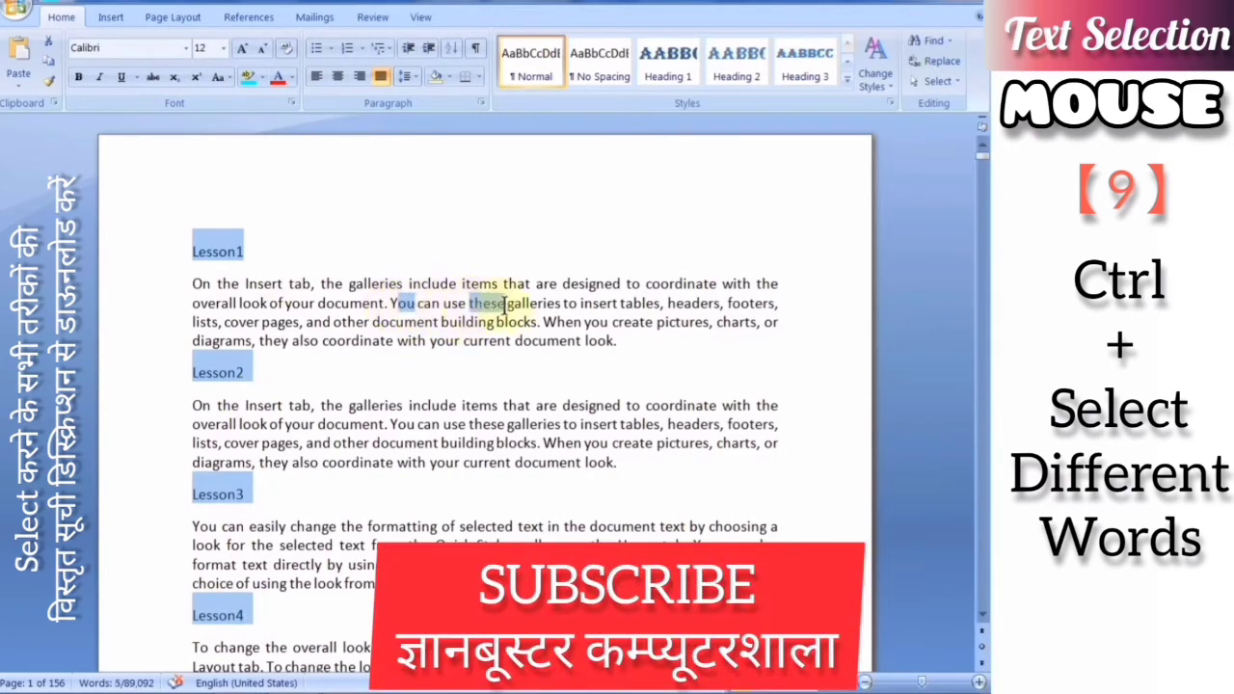
pyautogui.moveTo(508, 424); pyautogui.dragTo(560, 425)
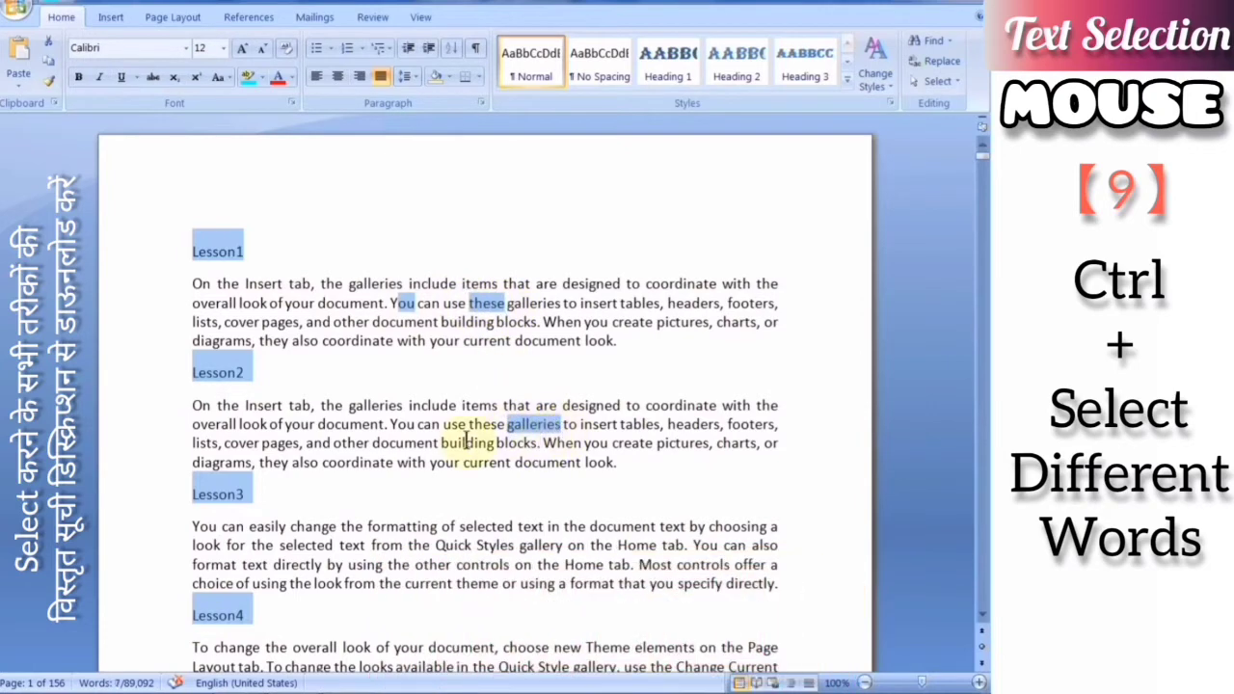
# Step: Set the selected text to 14 pt and make it bold
pyautogui.click(242, 50)
pyautogui.click(242, 49)
pyautogui.click(242, 49)
pyautogui.click(242, 50)
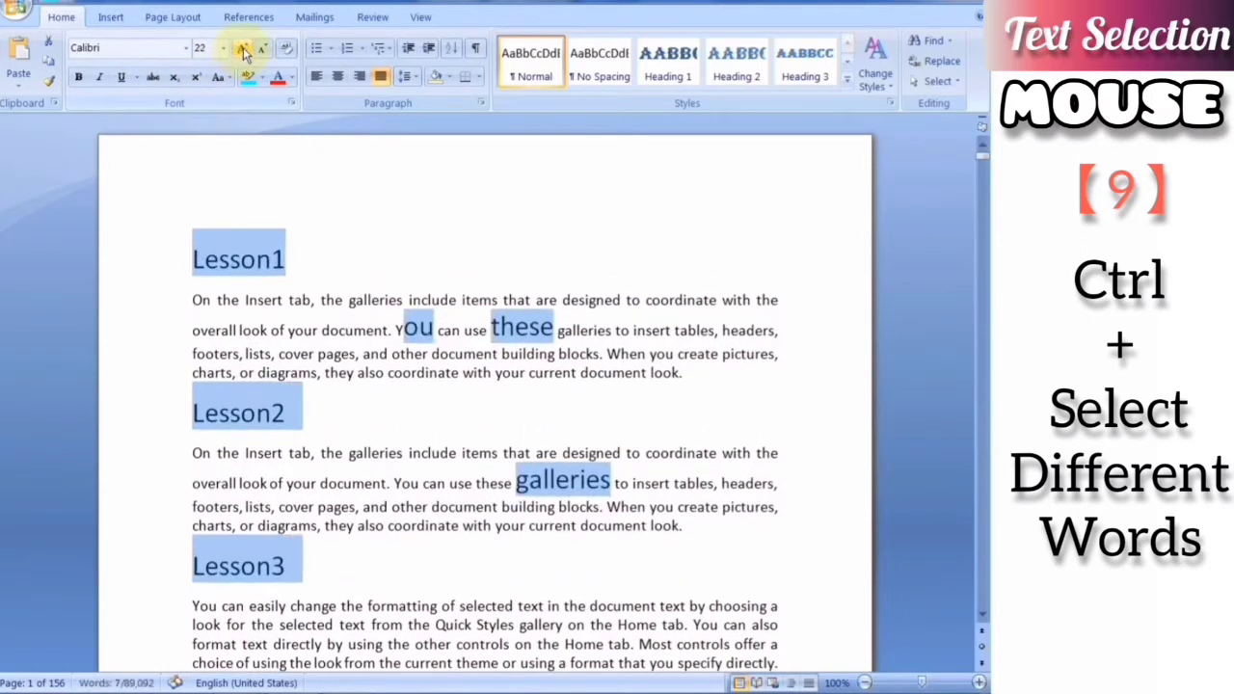
pyautogui.click(262, 48)
pyautogui.click(262, 49)
pyautogui.click(262, 49)
pyautogui.click(262, 48)
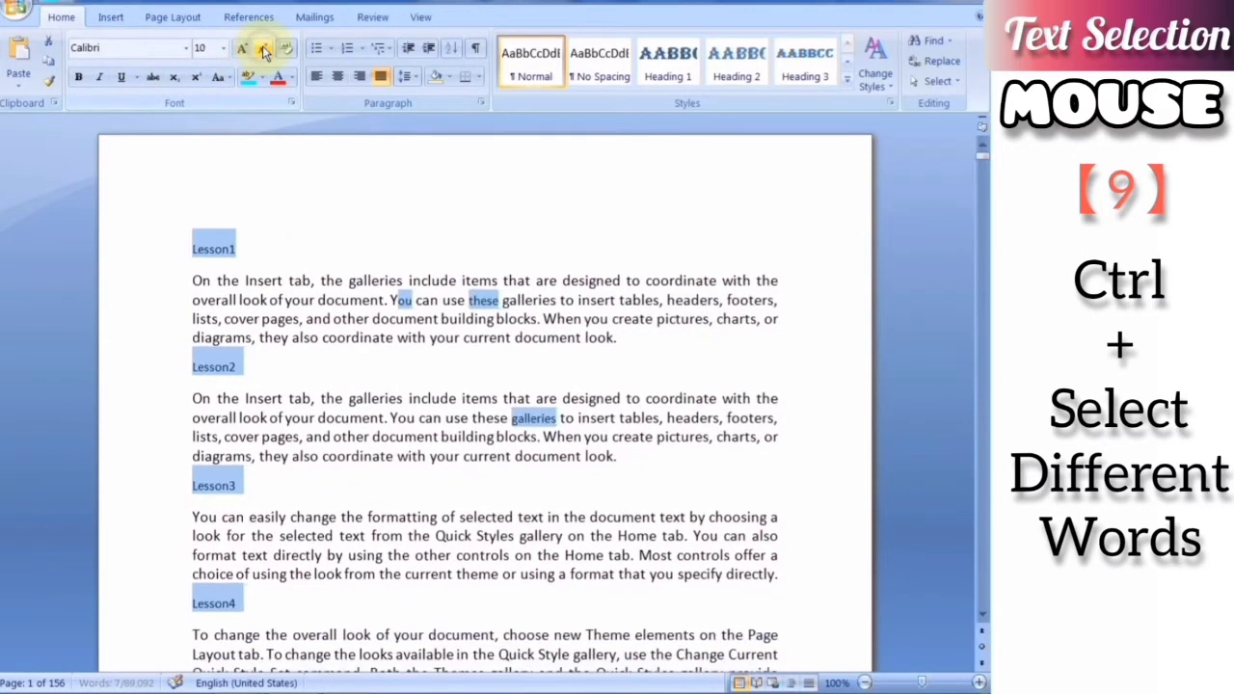
pyautogui.click(242, 49)
pyautogui.click(77, 78)
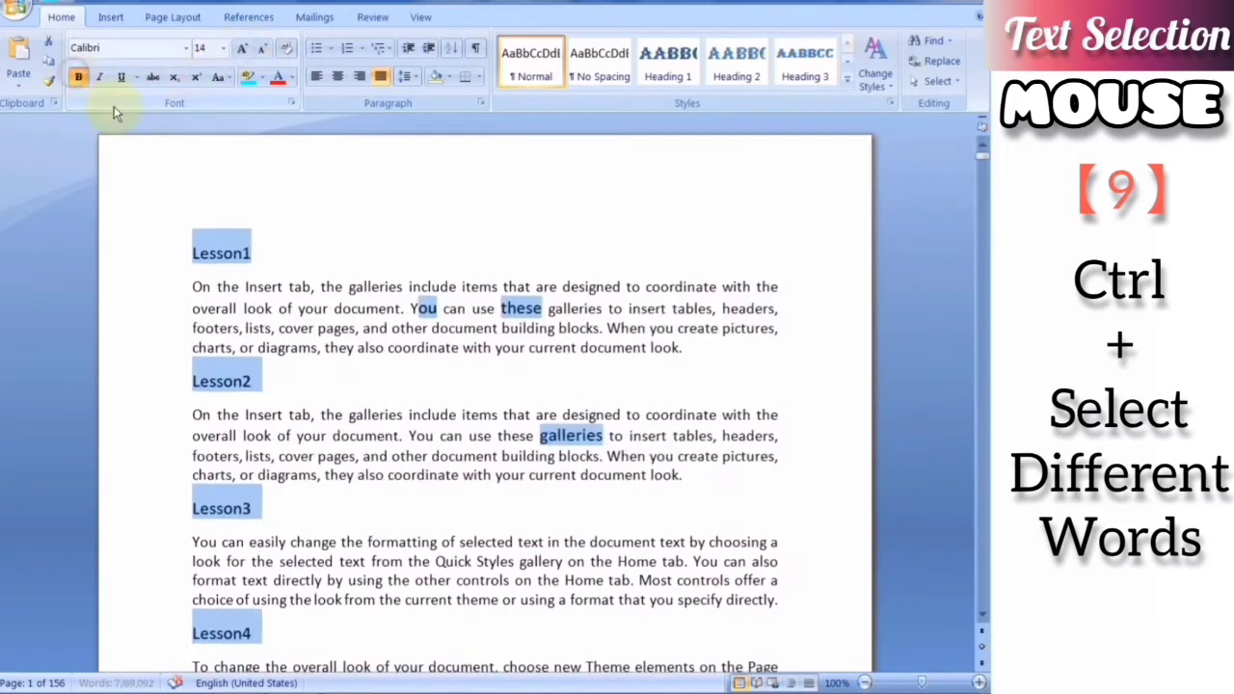
pyautogui.click(436, 345)
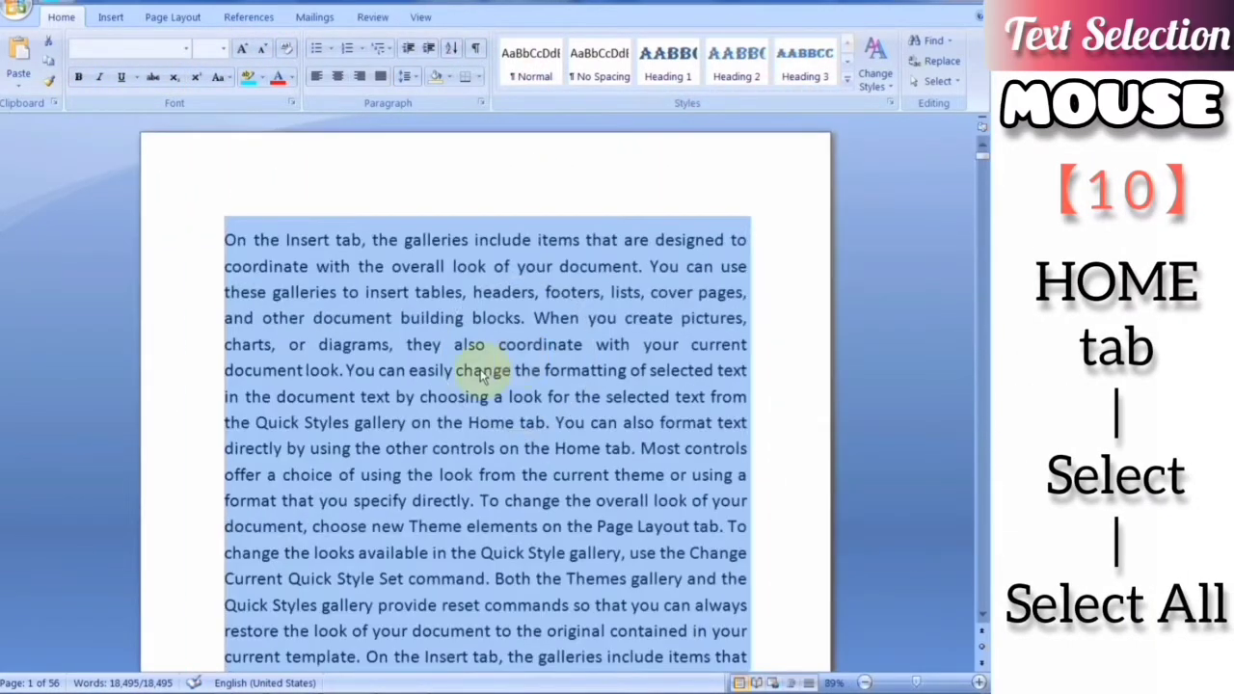
# Step: Clear the selection, then use Select > Select All to highlight all 56 pages
pyautogui.click(482, 374)
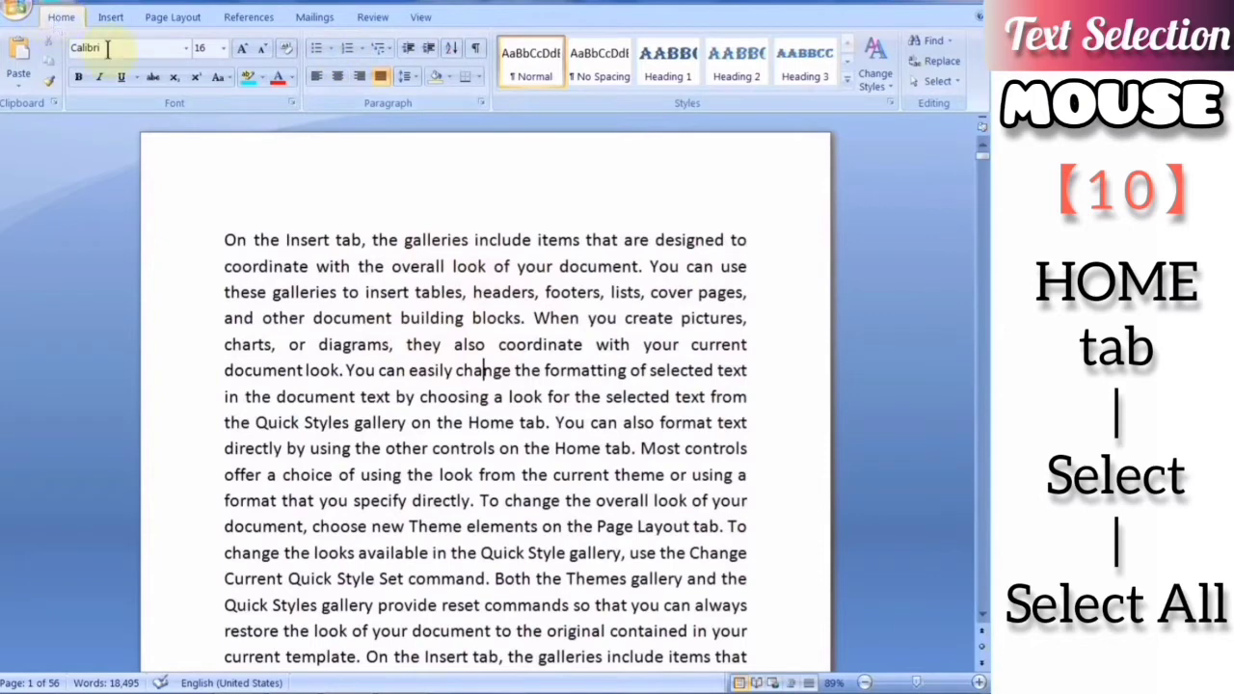
pyautogui.click(933, 83)
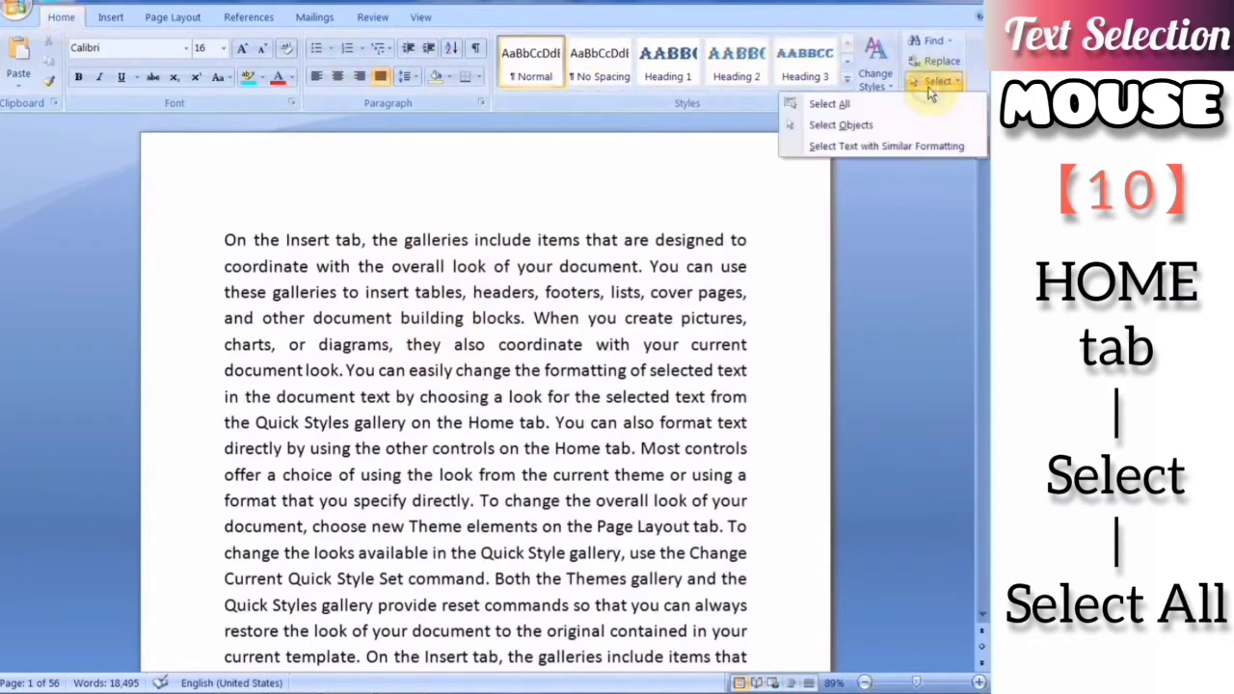
pyautogui.click(835, 104)
pyautogui.keyDown('ctrl'); pyautogui.scroll(-4, 566, 333); pyautogui.keyUp('ctrl')
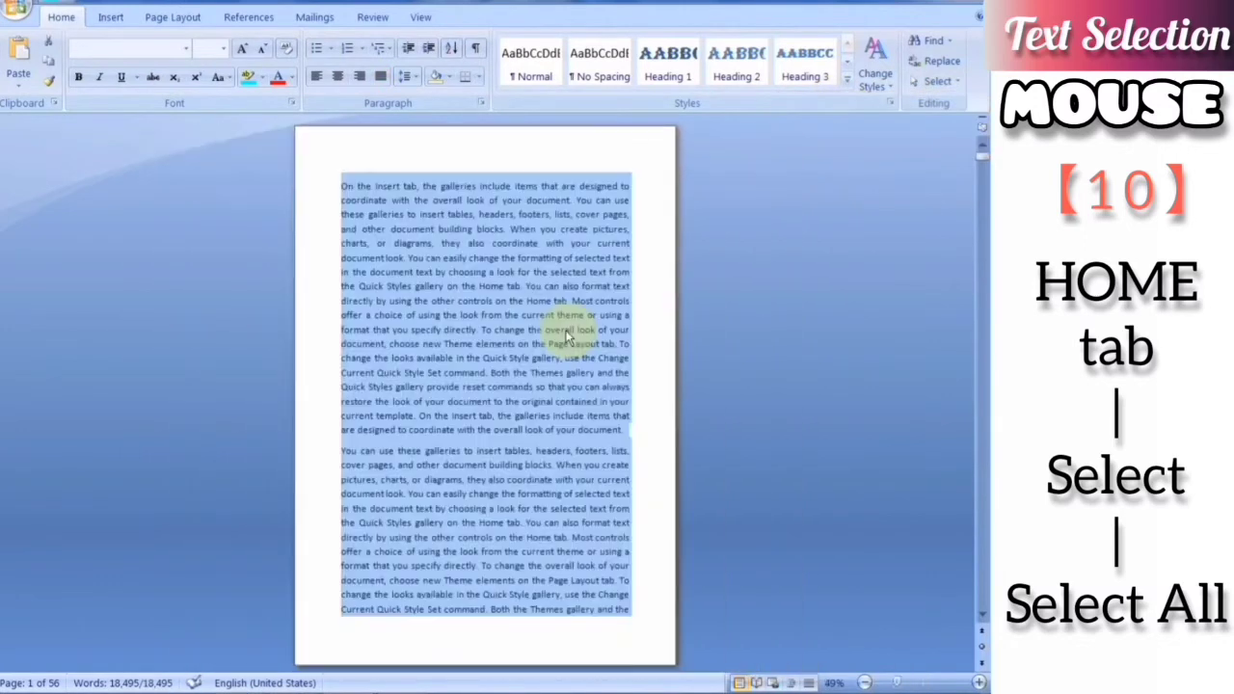
pyautogui.keyDown('ctrl'); pyautogui.scroll(-4, 566, 332); pyautogui.keyUp('ctrl')
pyautogui.click(567, 337)
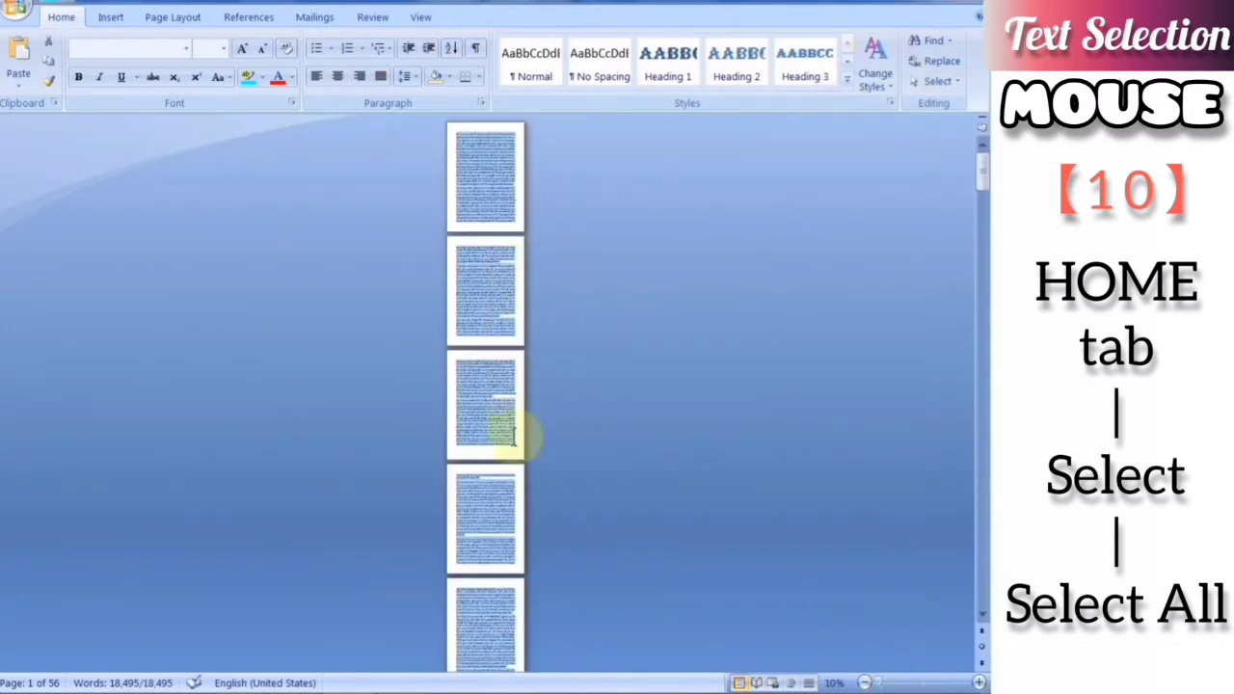
pyautogui.scroll(-1, 514, 434)
pyautogui.scroll(-1, 514, 438)
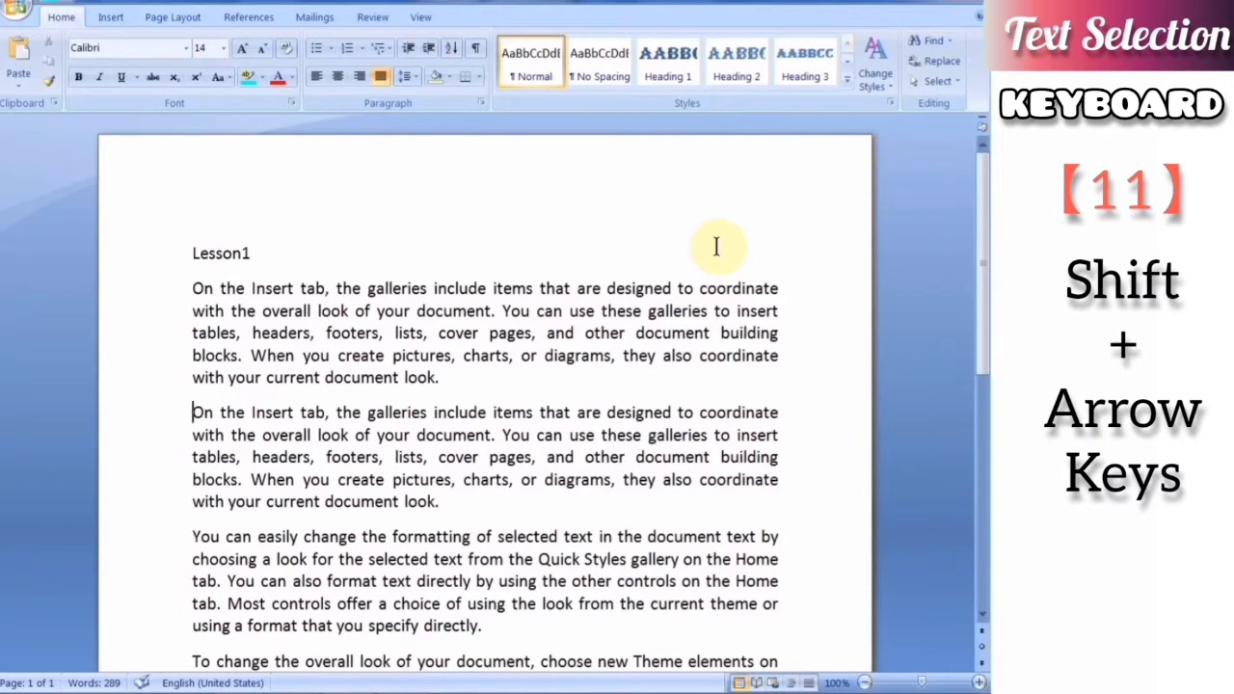
# Step: Place the insertion point before 'change' in the third paragraph
pyautogui.hotkey('ctrl', 'Right')
pyautogui.hotkey('ctrl', 'Right')
pyautogui.hotkey('ctrl', 'Right')
pyautogui.hotkey('ctrl', 'Right')
pyautogui.press('Down')
pyautogui.press('Down')
pyautogui.hotkey('ctrl', 'Down')
pyautogui.hotkey('ctrl', 'Down')
pyautogui.hotkey('ctrl', 'Up')
pyautogui.hotkey('ctrl', 'Up')
pyautogui.hotkey('ctrl', 'Down')
pyautogui.hotkey('ctrl', 'Right')
pyautogui.hotkey('ctrl', 'Right')
pyautogui.hotkey('ctrl', 'Right')
# Step: Extend and shrink the selection around 'change' one character at a time
pyautogui.hotkey('shift', 'Right')
pyautogui.hotkey('shift', 'Right')
pyautogui.hotkey('shift', 'Right')
pyautogui.hotkey('shift', 'Right')
pyautogui.hotkey('shift', 'Right')
pyautogui.hotkey('shift', 'Right')
pyautogui.hotkey('shift', 'Right')
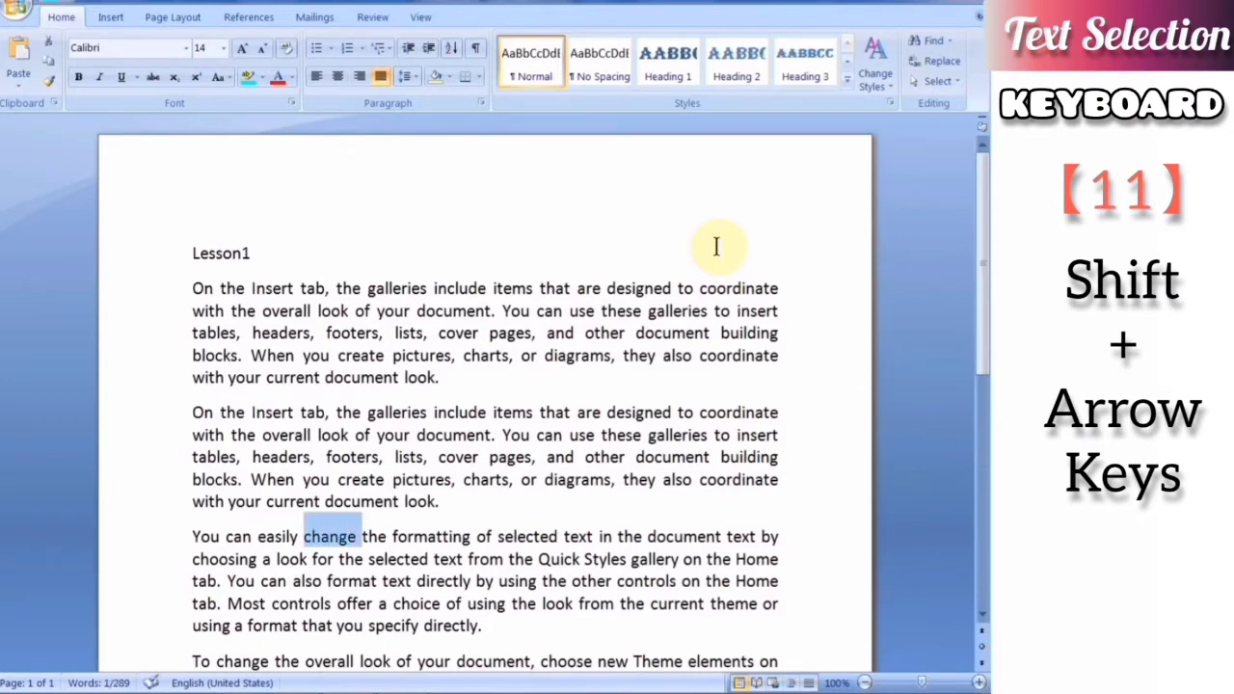
pyautogui.hotkey('shift', 'Right')
pyautogui.hotkey('shift', 'Right')
pyautogui.hotkey('shift', 'Right')
pyautogui.hotkey('shift', 'Right')
pyautogui.hotkey('shift', 'Right')
pyautogui.hotkey('shift', 'Right')
pyautogui.hotkey('shift', 'Right')
pyautogui.hotkey('shift', 'Right')
pyautogui.hotkey('shift', 'Right')
pyautogui.hotkey('shift', 'Right')
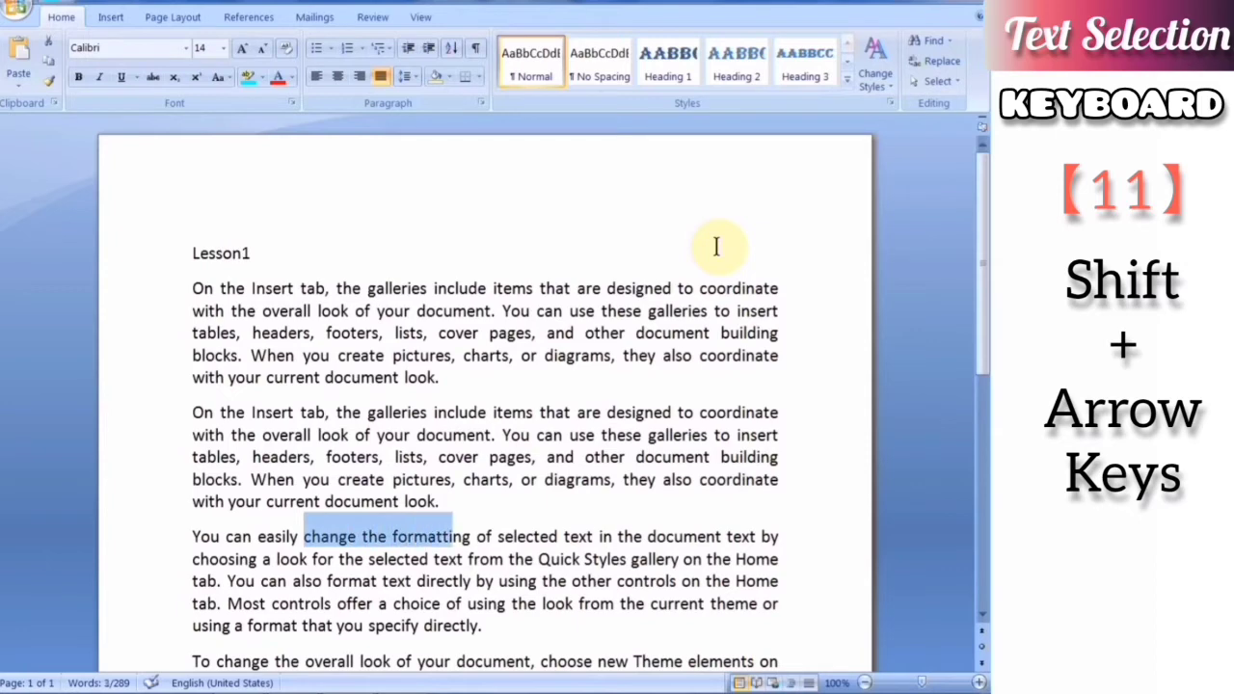
pyautogui.hotkey('shift', 'Left')
pyautogui.hotkey('shift', 'Left')
pyautogui.hotkey('shift', 'Left')
pyautogui.hotkey('shift', 'Left')
pyautogui.hotkey('shift', 'Left')
pyautogui.hotkey('shift', 'Left')
pyautogui.hotkey('shift', 'Left')
pyautogui.hotkey('shift', 'Left')
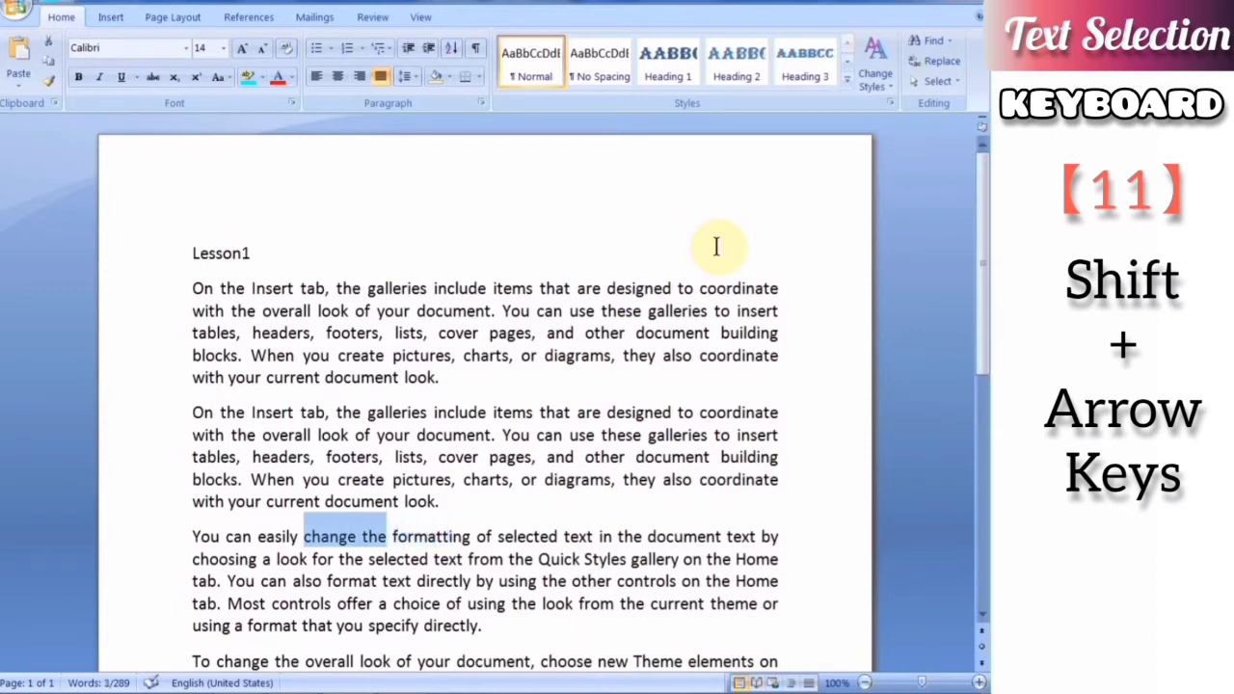
pyautogui.hotkey('shift', 'Left')
pyautogui.hotkey('shift', 'Left')
pyautogui.hotkey('shift', 'Left')
pyautogui.hotkey('shift', 'Left')
pyautogui.hotkey('shift', 'Left')
pyautogui.hotkey('shift', 'Left')
pyautogui.hotkey('shift', 'Left')
pyautogui.hotkey('shift', 'Left')
pyautogui.hotkey('shift', 'Left')
pyautogui.hotkey('shift', 'Left')
pyautogui.hotkey('shift', 'Left')
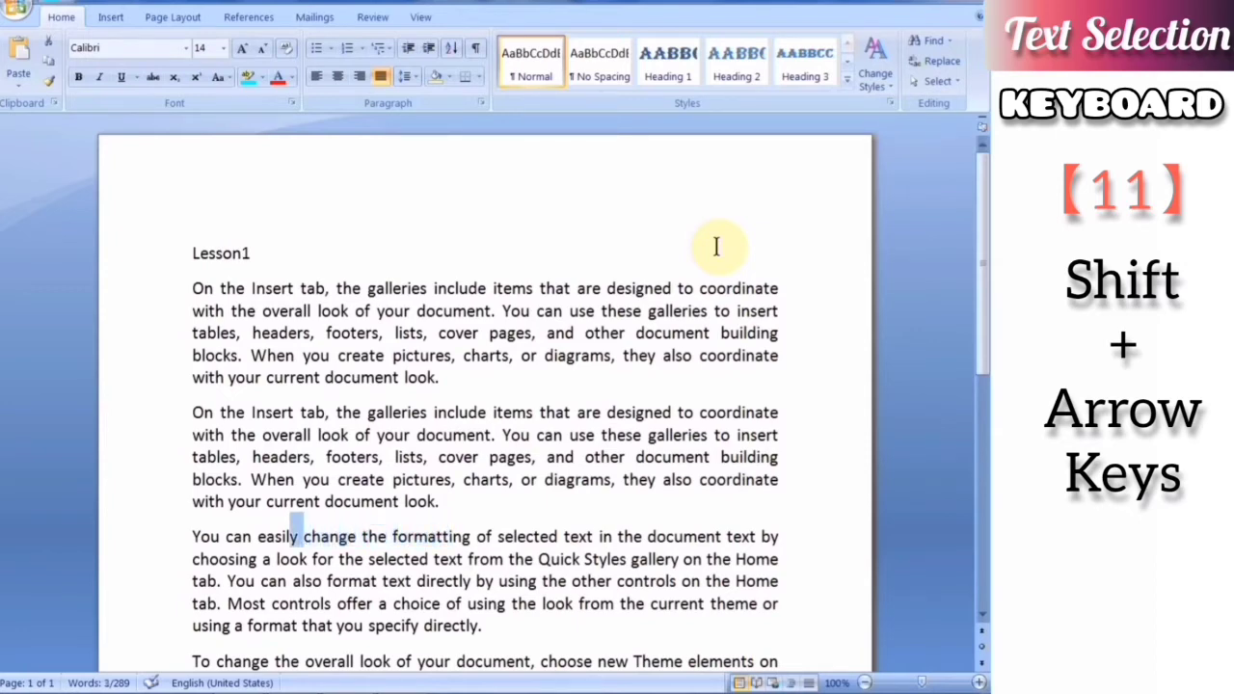
pyautogui.hotkey('shift', 'Left')
pyautogui.hotkey('shift', 'Left')
pyautogui.hotkey('shift', 'Left')
pyautogui.hotkey('shift', 'Left')
pyautogui.hotkey('shift', 'Left')
pyautogui.hotkey('shift', 'Left')
pyautogui.hotkey('shift', 'Left')
pyautogui.hotkey('shift', 'Left')
pyautogui.hotkey('shift', 'Left')
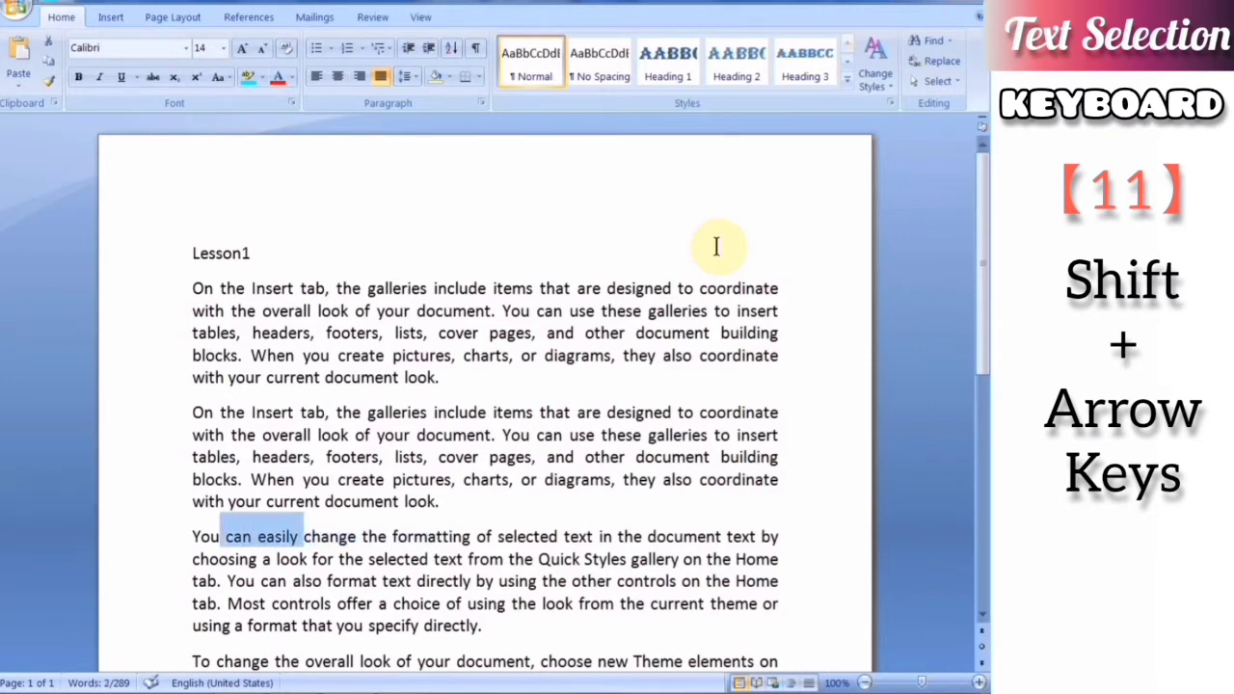
pyautogui.hotkey('shift', 'Right')
pyautogui.hotkey('shift', 'Right')
pyautogui.hotkey('shift', 'Right')
# Step: Grow the selection word by word from 'change' to 'document', then shrink it back
pyautogui.hotkey('shift', 'Right')
pyautogui.hotkey('shift', 'Right')
pyautogui.hotkey('shift', 'Right')
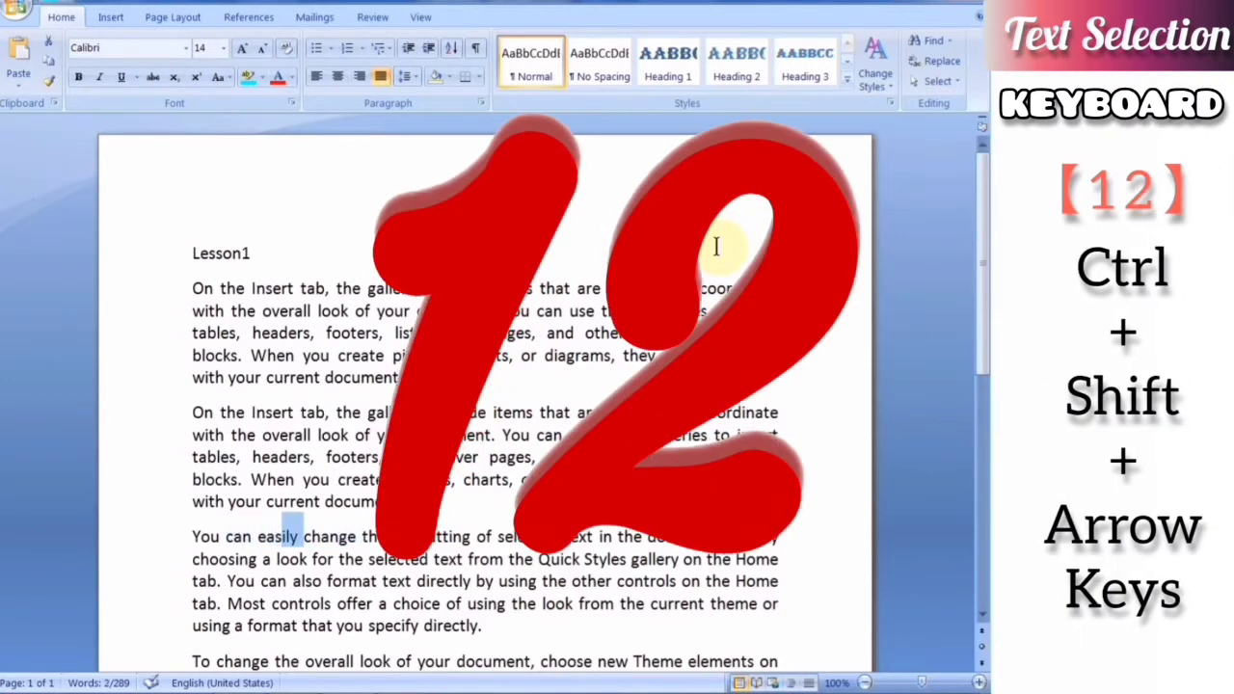
pyautogui.hotkey('shift', 'Right')
pyautogui.hotkey('shift', 'Right')
pyautogui.hotkey('shift', 'Right')
pyautogui.hotkey('ctrl', 'shift', 'Right')
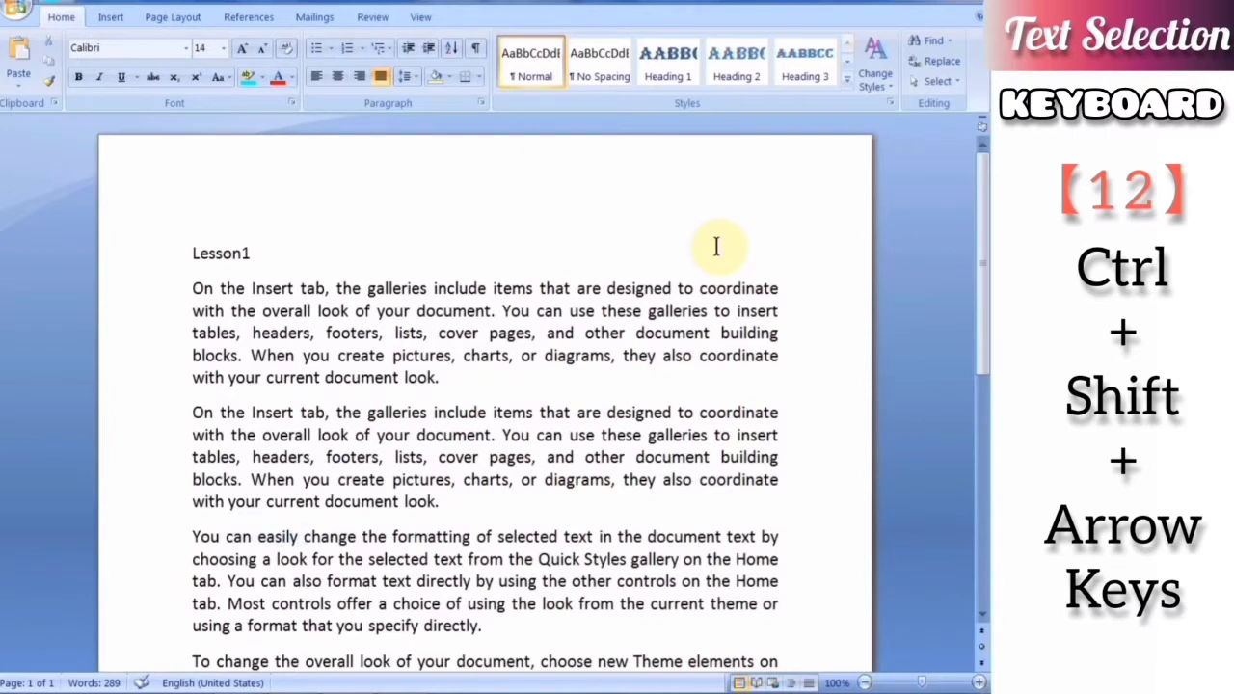
pyautogui.hotkey('ctrl', 'shift', 'Right')
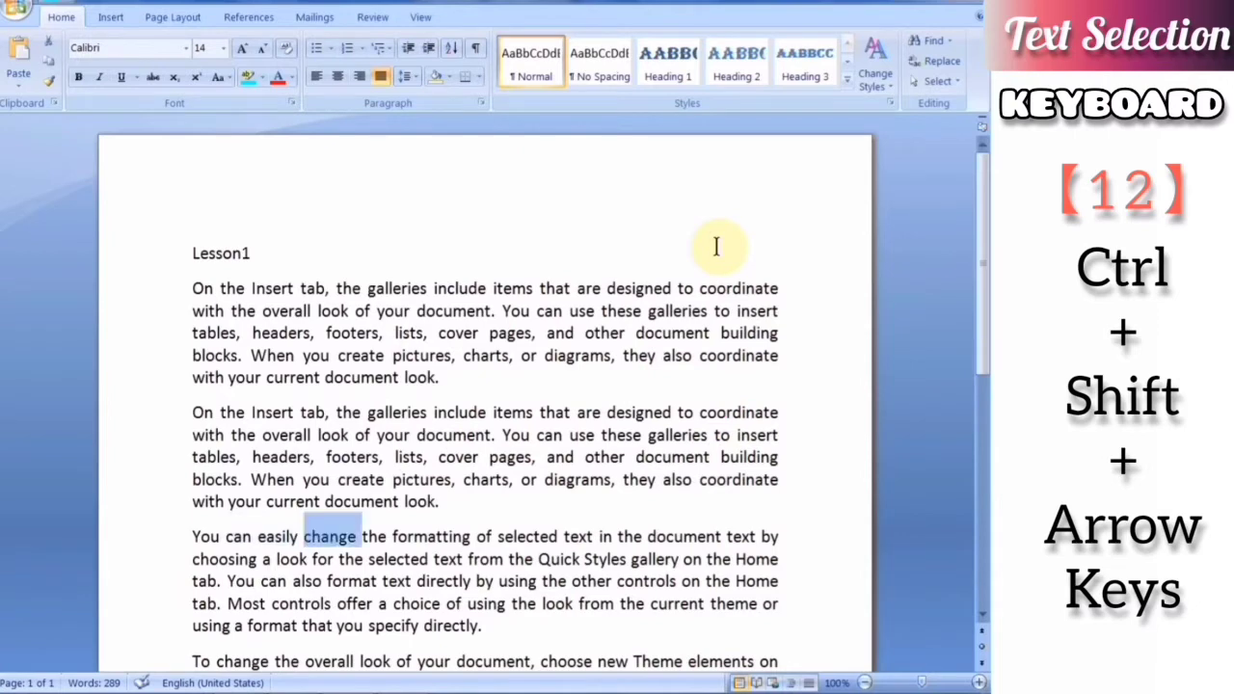
pyautogui.hotkey('ctrl', 'shift', 'Right')
pyautogui.hotkey('ctrl', 'shift', 'Right')
pyautogui.hotkey('ctrl', 'shift', 'Right')
pyautogui.hotkey('ctrl', 'shift', 'Right')
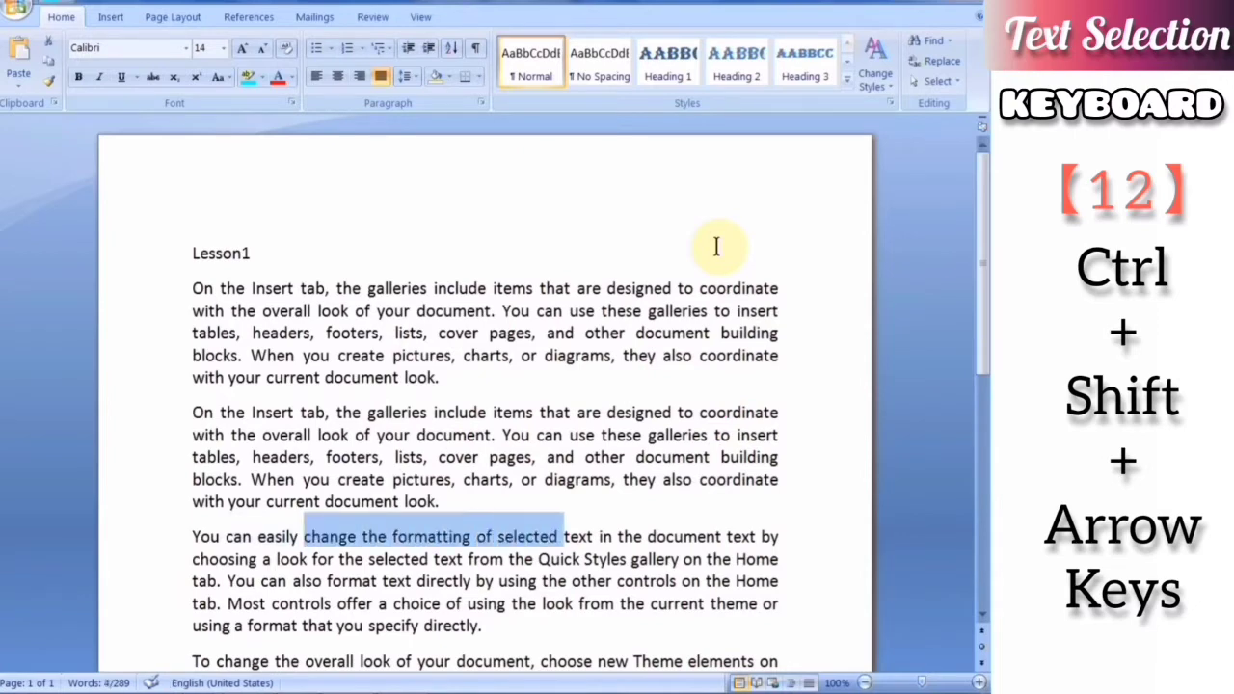
pyautogui.hotkey('ctrl', 'shift', 'Right')
pyautogui.hotkey('ctrl', 'shift', 'Right')
pyautogui.hotkey('ctrl', 'shift', 'Right')
pyautogui.hotkey('ctrl', 'shift', 'Right')
pyautogui.hotkey('ctrl', 'shift', 'Left')
pyautogui.hotkey('ctrl', 'shift', 'Left')
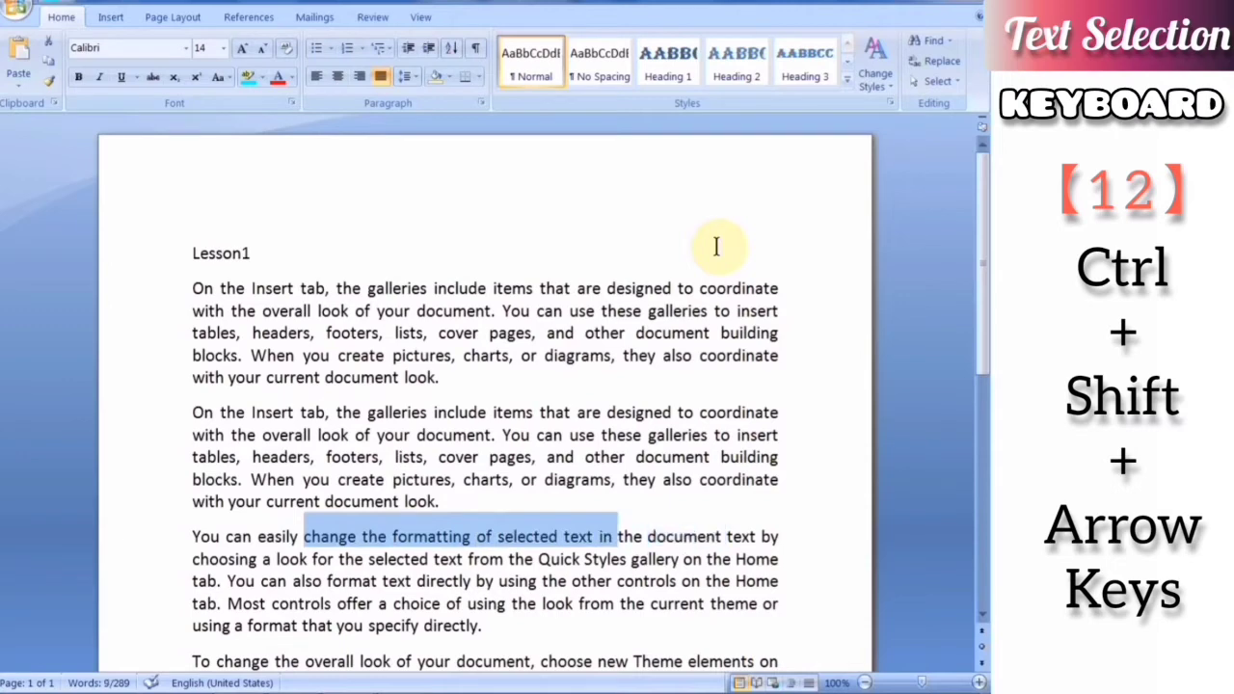
pyautogui.hotkey('ctrl', 'shift', 'Left')
pyautogui.hotkey('ctrl', 'shift', 'Left')
pyautogui.hotkey('ctrl', 'shift', 'Left')
pyautogui.hotkey('ctrl', 'shift', 'Left')
pyautogui.hotkey('ctrl', 'shift', 'Left')
pyautogui.hotkey('ctrl', 'shift', 'Left')
pyautogui.hotkey('ctrl', 'shift', 'Left')
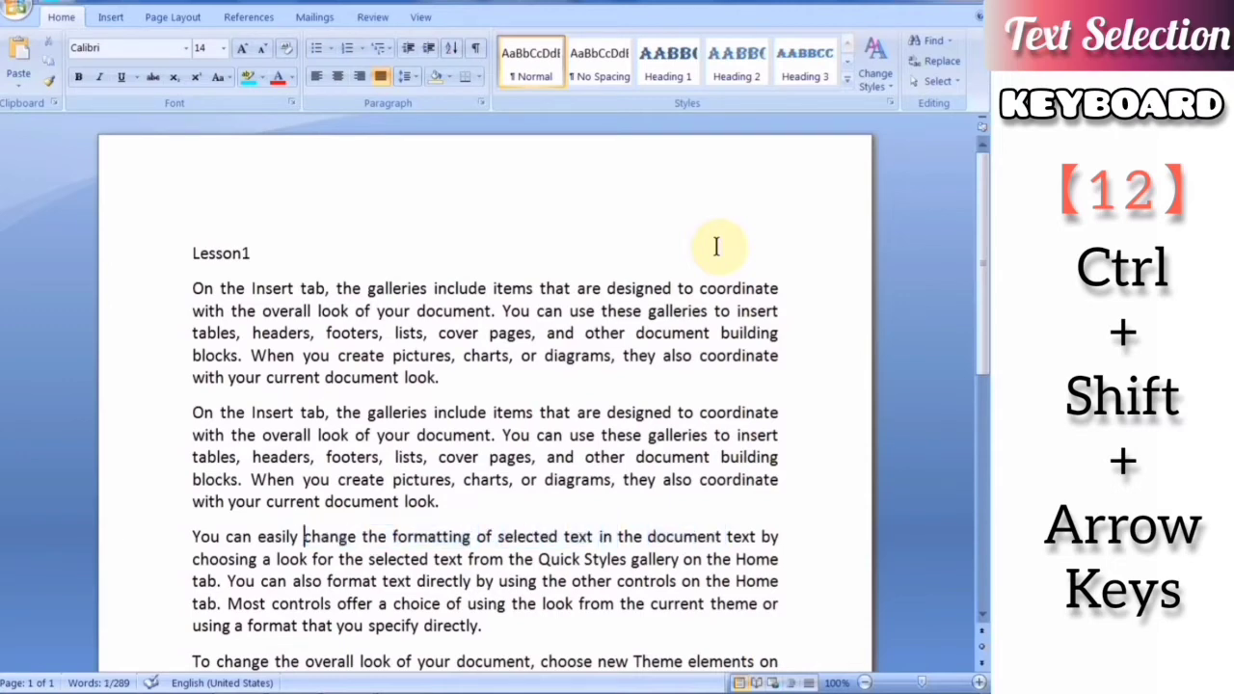
pyautogui.hotkey('ctrl', 'shift', 'Left')
pyautogui.hotkey('ctrl', 'shift', 'Left')
pyautogui.hotkey('ctrl', 'shift', 'Left')
pyautogui.hotkey('ctrl', 'shift', 'Left')
pyautogui.hotkey('ctrl', 'shift', 'Left')
pyautogui.hotkey('ctrl', 'shift', 'Left')
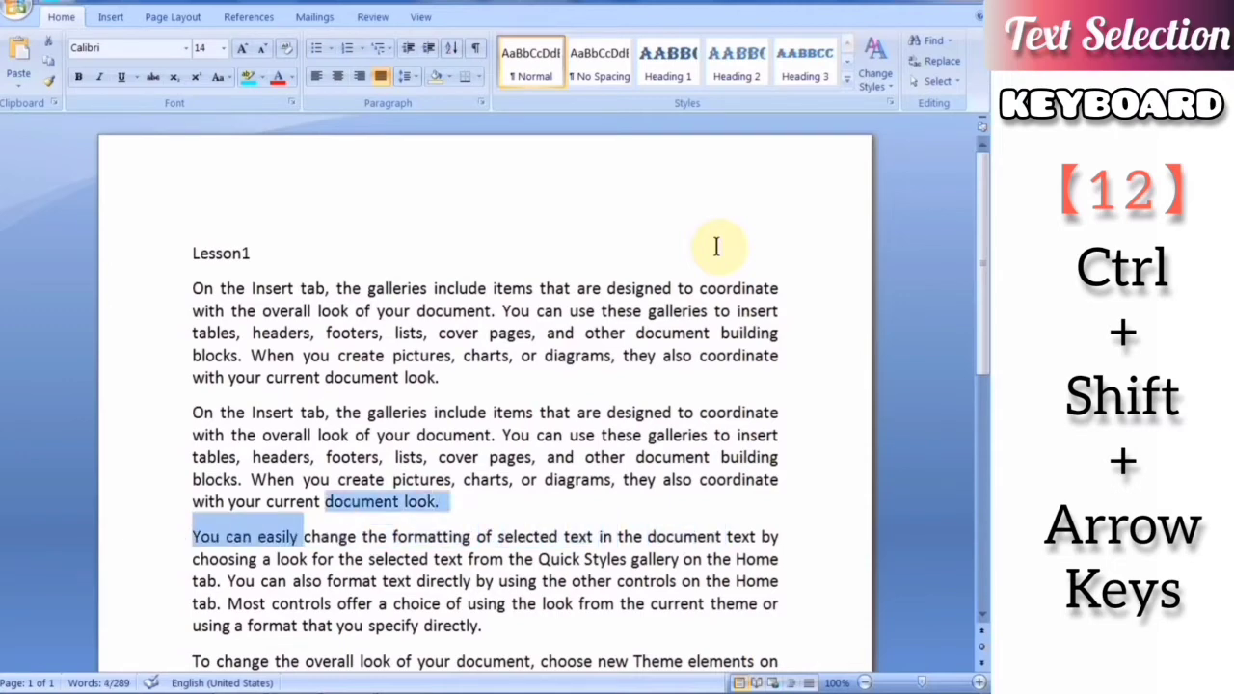
pyautogui.hotkey('ctrl', 'shift', 'Left')
pyautogui.hotkey('ctrl', 'shift', 'Left')
pyautogui.hotkey('ctrl', 'shift', 'Left')
pyautogui.hotkey('ctrl', 'shift', 'Left')
pyautogui.hotkey('ctrl', 'shift', 'Right')
pyautogui.hotkey('ctrl', 'shift', 'Right')
pyautogui.hotkey('ctrl', 'shift', 'Right')
pyautogui.hotkey('ctrl', 'shift', 'Right')
pyautogui.hotkey('ctrl', 'shift', 'Right')
pyautogui.hotkey('ctrl', 'shift', 'Right')
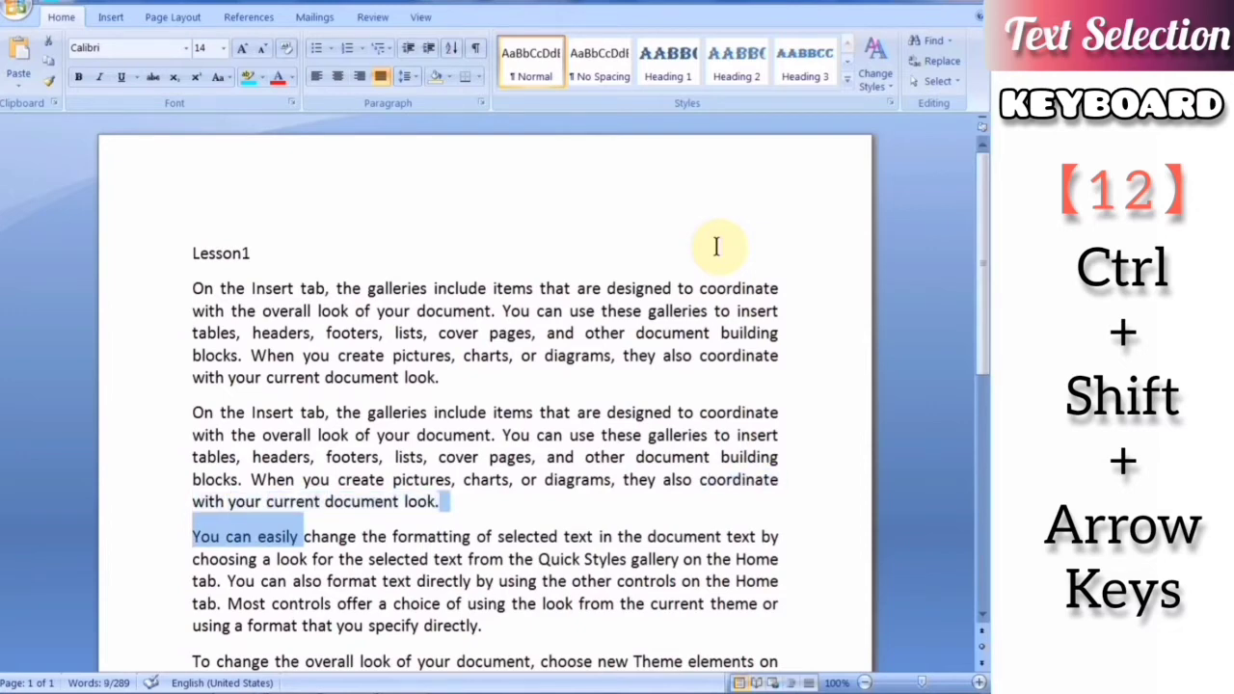
# Step: Extend and shrink the selection line by line across paragraphs two and three
pyautogui.hotkey('shift', 'Up')
pyautogui.hotkey('shift', 'Up')
pyautogui.hotkey('shift', 'Up')
pyautogui.press('Up')
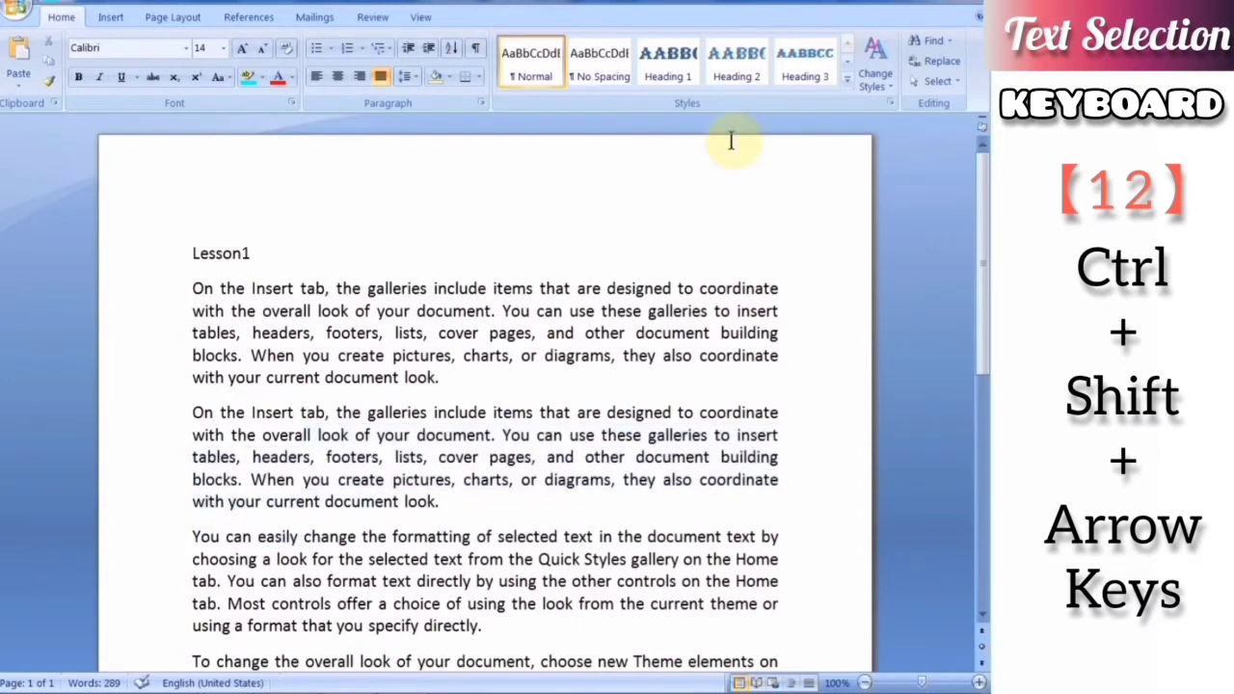
pyautogui.hotkey('shift', 'Down')
pyautogui.hotkey('shift', 'Down')
pyautogui.hotkey('shift', 'Down')
pyautogui.hotkey('shift', 'Down')
pyautogui.hotkey('shift', 'Down')
pyautogui.hotkey('shift', 'Down')
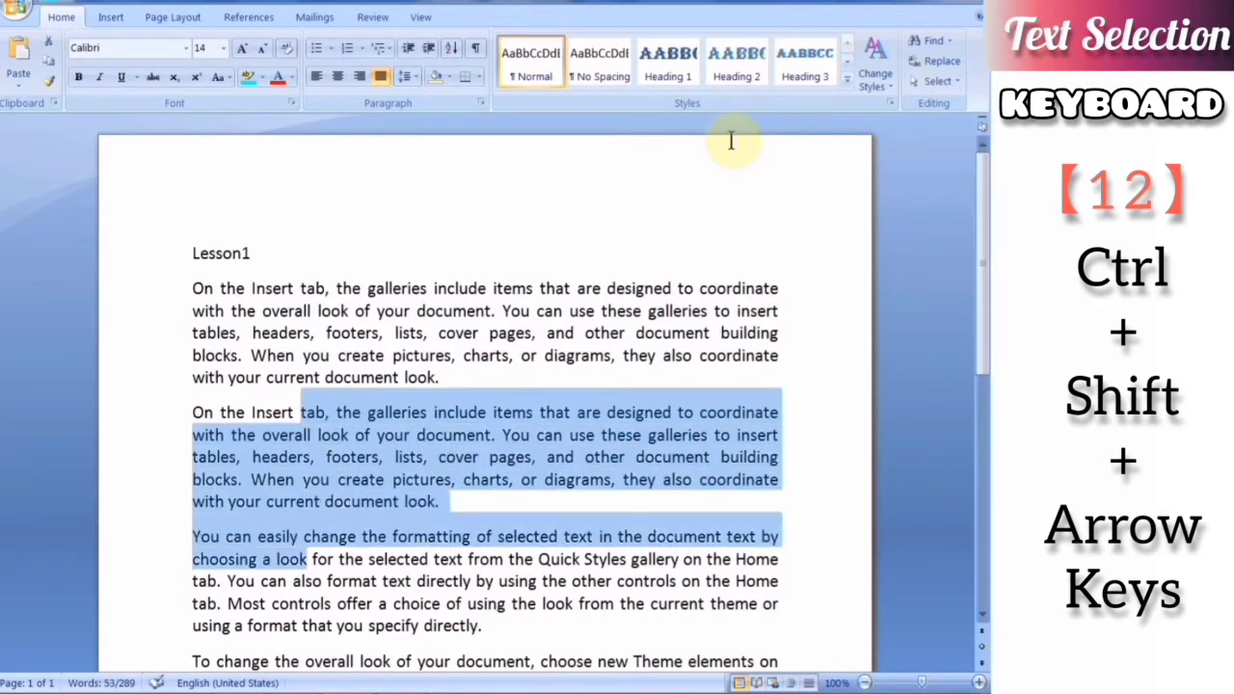
pyautogui.hotkey('shift', 'Down')
pyautogui.hotkey('shift', 'Down')
pyautogui.hotkey('shift', 'Down')
pyautogui.hotkey('shift', 'Down')
pyautogui.hotkey('shift', 'Up')
pyautogui.hotkey('shift', 'Up')
pyautogui.hotkey('shift', 'Up')
pyautogui.hotkey('shift', 'Up')
pyautogui.hotkey('shift', 'Up')
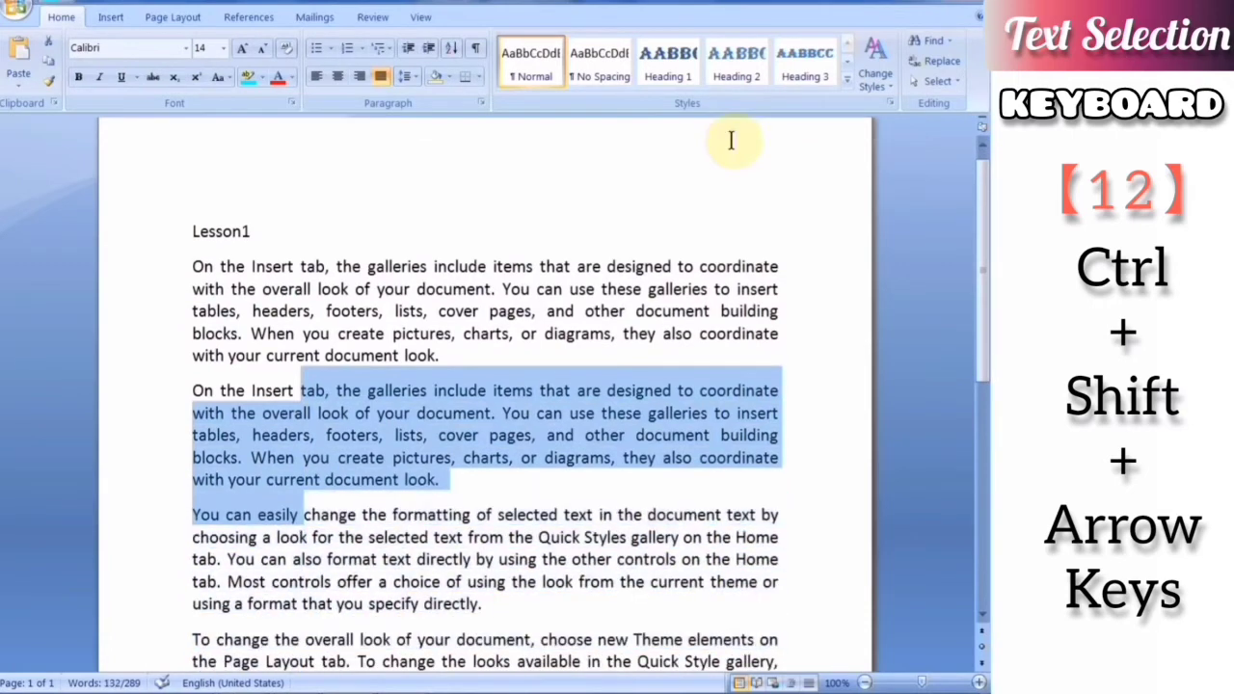
pyautogui.hotkey('shift', 'Up')
pyautogui.hotkey('shift', 'Up')
pyautogui.hotkey('shift', 'Down')
pyautogui.hotkey('shift', 'Down')
pyautogui.hotkey('shift', 'Up')
pyautogui.hotkey('shift', 'Up')
pyautogui.hotkey('shift', 'Up')
pyautogui.hotkey('shift', 'Up')
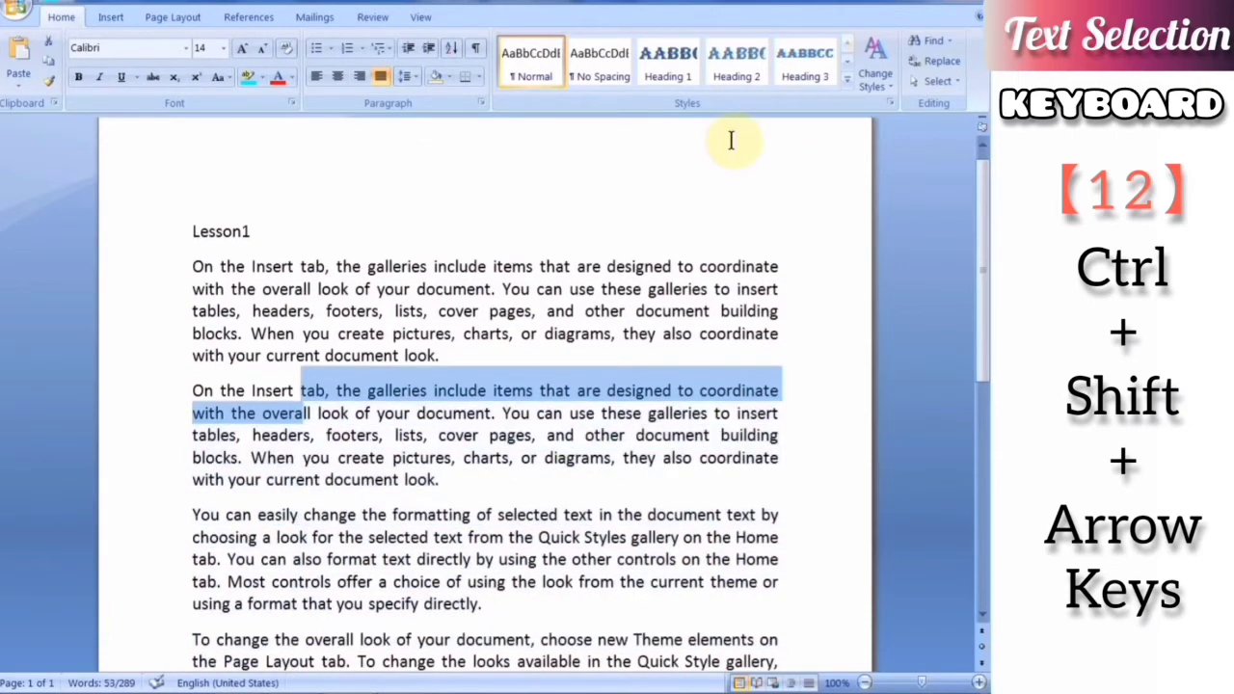
pyautogui.hotkey('shift', 'Down')
pyautogui.hotkey('shift', 'Down')
pyautogui.hotkey('shift', 'Down')
pyautogui.hotkey('shift', 'Down')
pyautogui.hotkey('shift', 'Down')
pyautogui.hotkey('shift', 'Down')
pyautogui.hotkey('shift', 'Down')
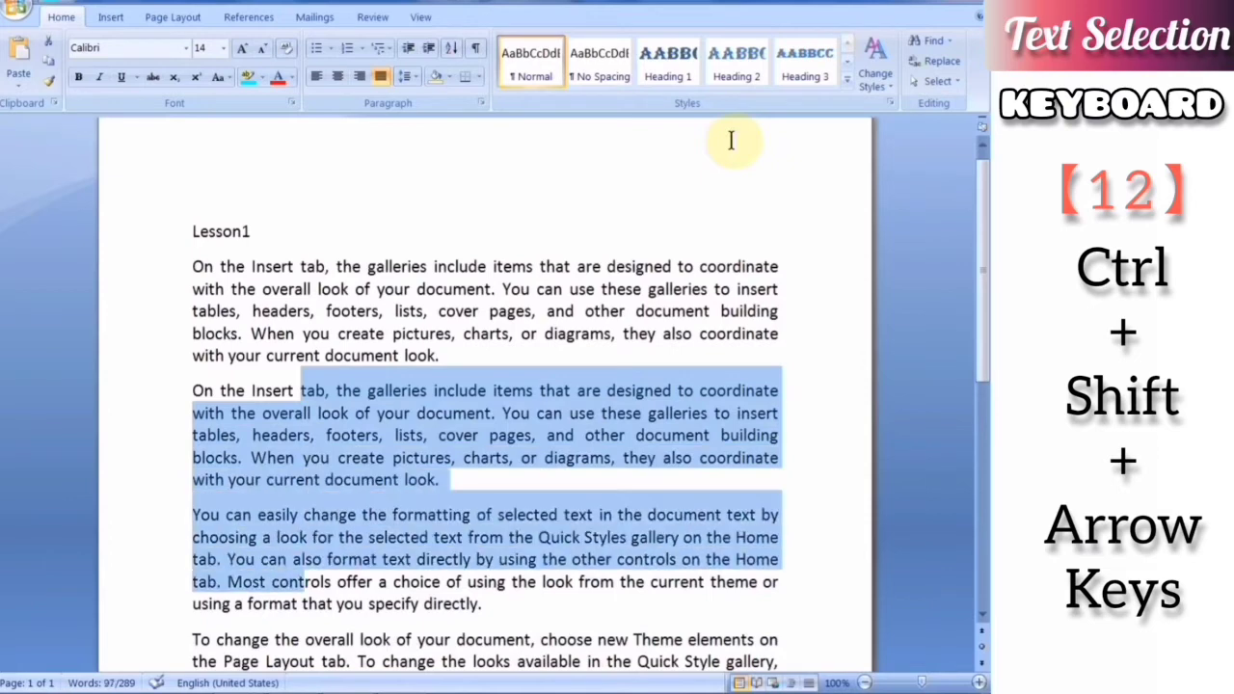
pyautogui.hotkey('shift', 'Up')
pyautogui.hotkey('shift', 'Up')
pyautogui.hotkey('shift', 'Up')
pyautogui.hotkey('shift', 'Up')
pyautogui.hotkey('shift', 'Up')
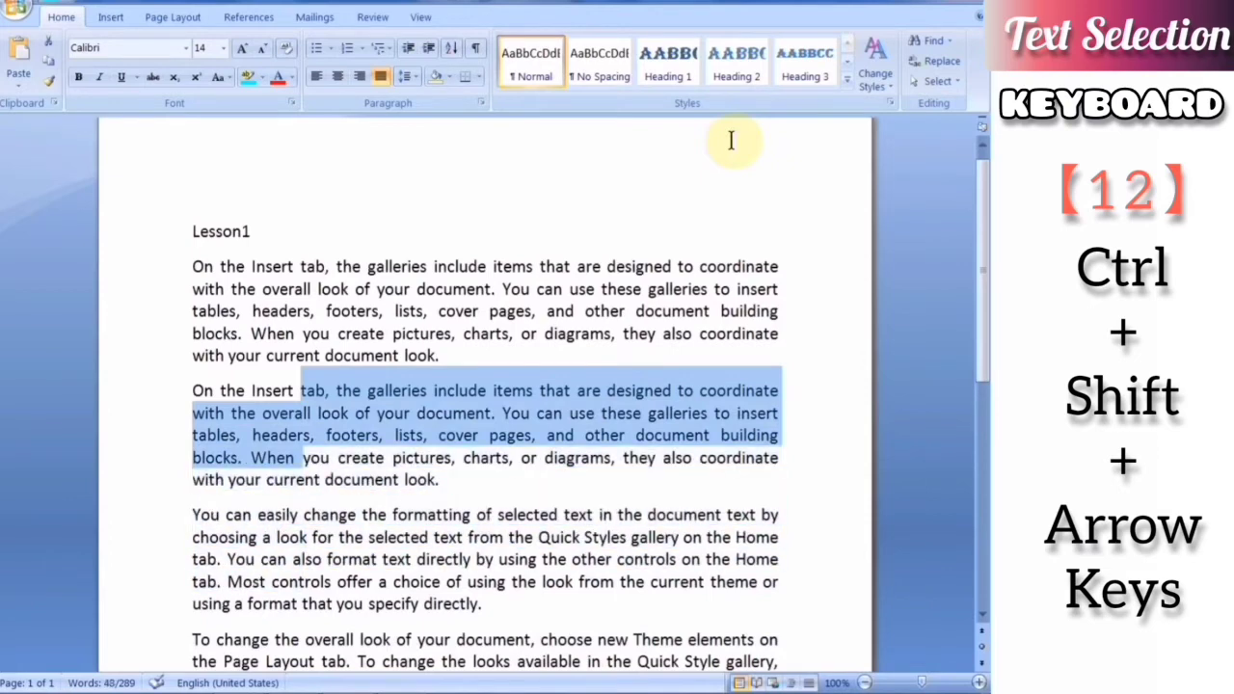
pyautogui.hotkey('shift', 'Up')
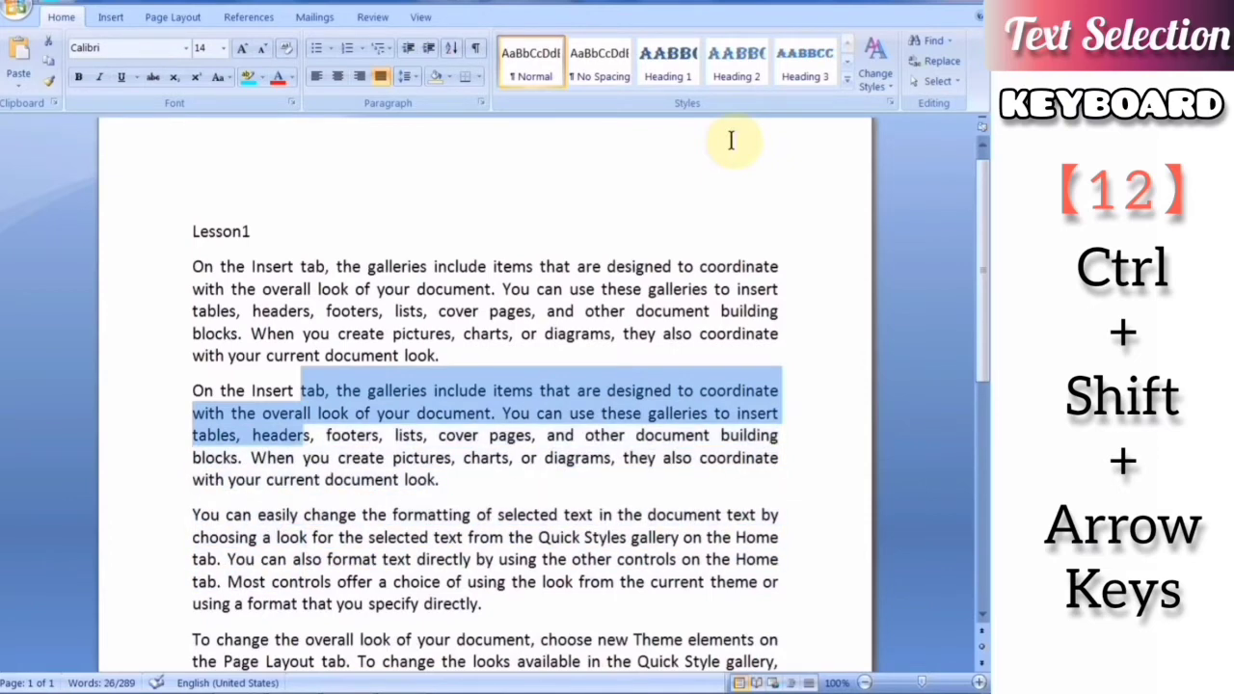
pyautogui.hotkey('shift', 'Up')
pyautogui.hotkey('shift', 'Up')
pyautogui.hotkey('shift', 'Up')
pyautogui.hotkey('shift', 'Up')
pyautogui.hotkey('shift', 'Up')
pyautogui.hotkey('shift', 'Up')
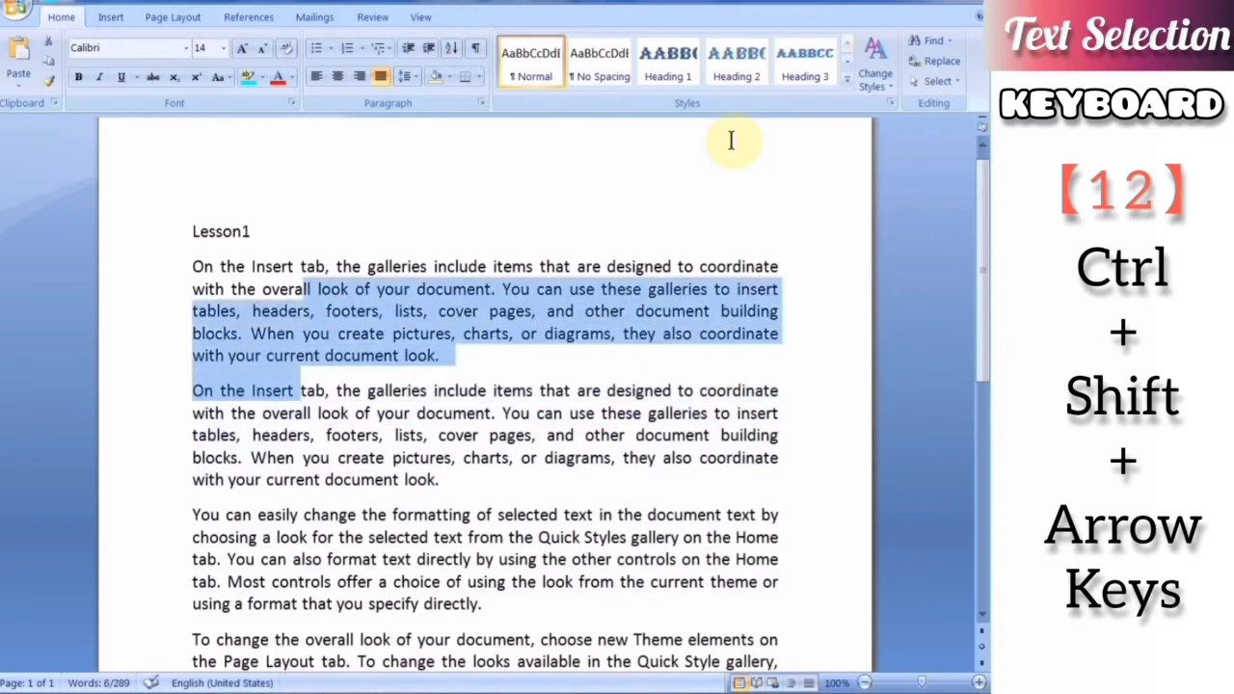
pyautogui.hotkey('shift', 'Up')
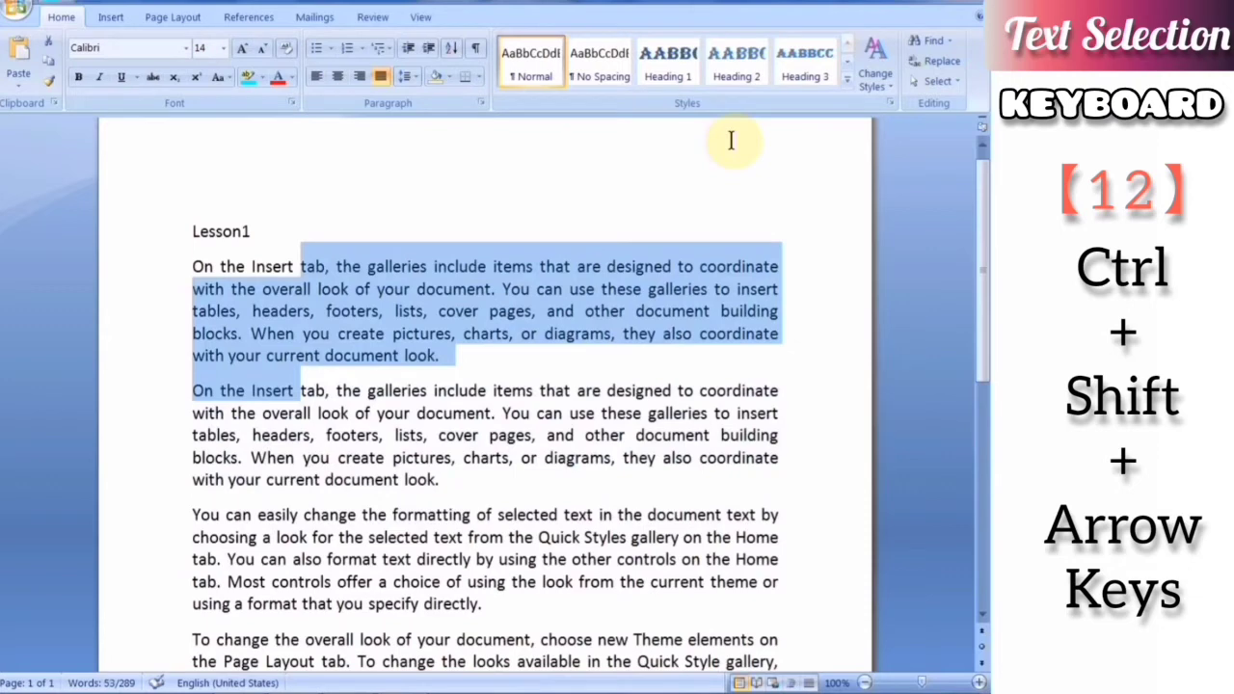
# Step: From the first paragraph's start, grow the selection to four paragraphs, then shrink it back
pyautogui.hotkey('ctrl', 'Up')
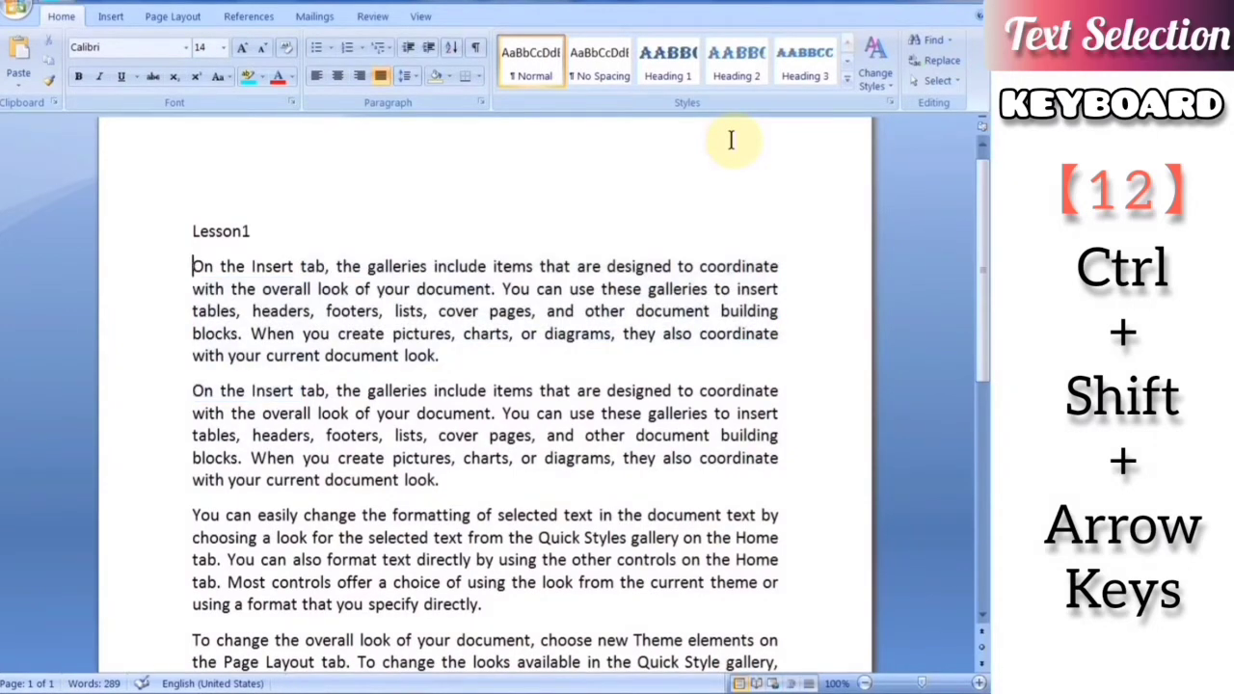
pyautogui.hotkey('ctrl', 'shift', 'Down')
pyautogui.hotkey('ctrl', 'shift', 'Down')
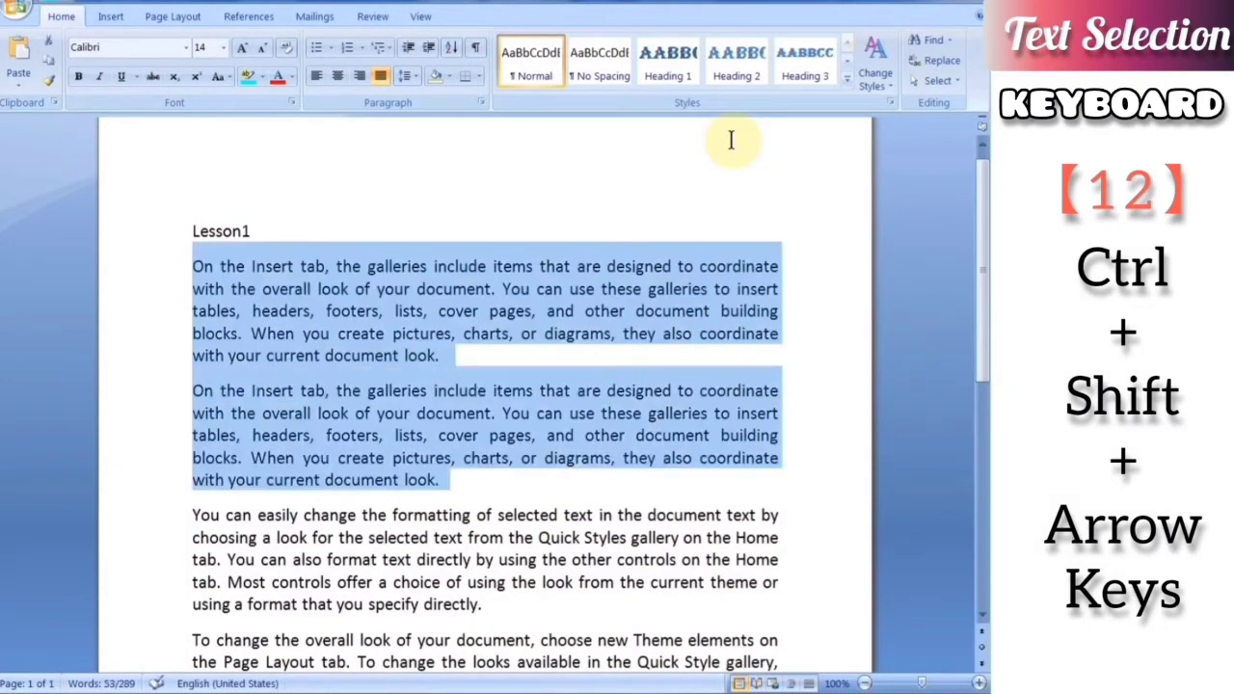
pyautogui.hotkey('ctrl', 'shift', 'Down')
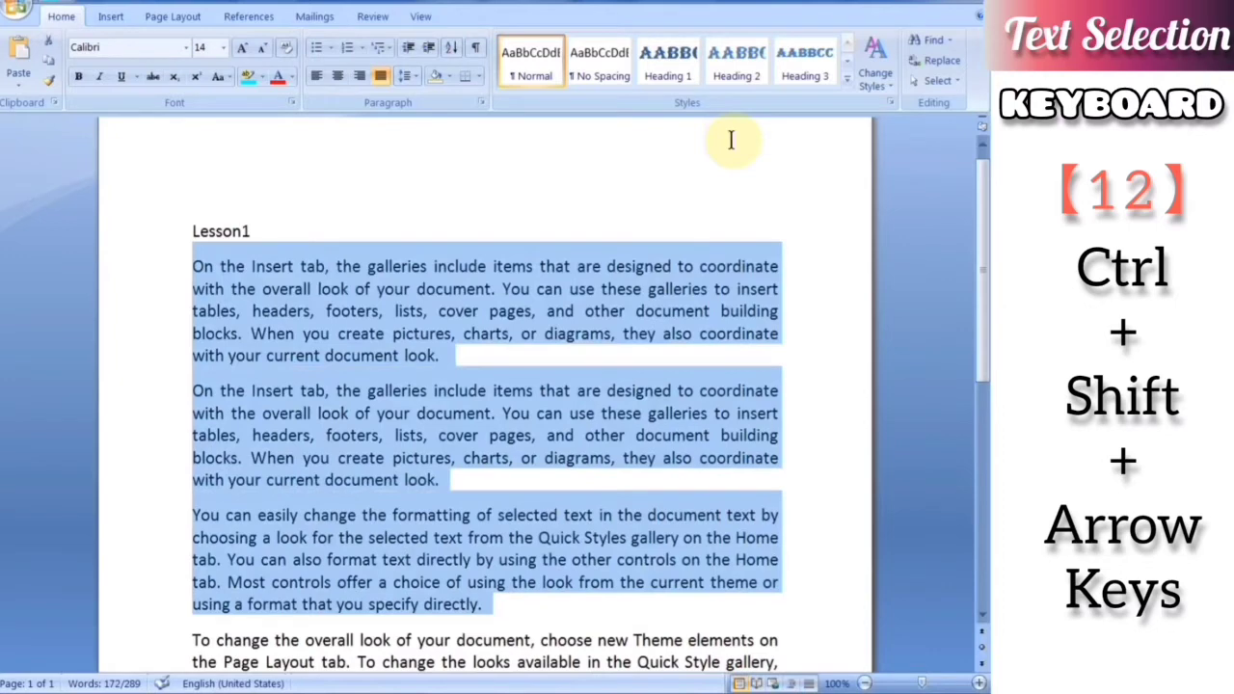
pyautogui.hotkey('ctrl', 'shift', 'Up')
pyautogui.hotkey('ctrl', 'shift', 'Up')
pyautogui.hotkey('ctrl', 'shift', 'Up')
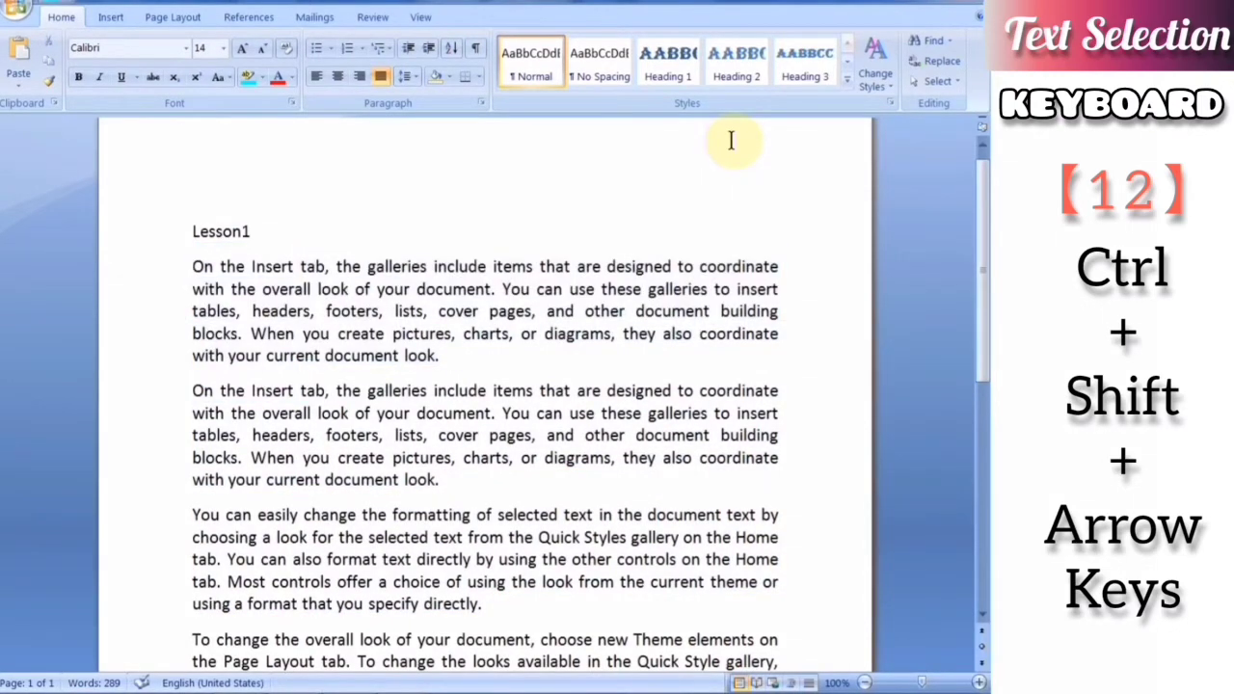
pyautogui.hotkey('ctrl', 'shift', 'Down')
pyautogui.hotkey('ctrl', 'shift', 'Down')
pyautogui.hotkey('ctrl', 'shift', 'Down')
pyautogui.hotkey('ctrl', 'shift', 'Down')
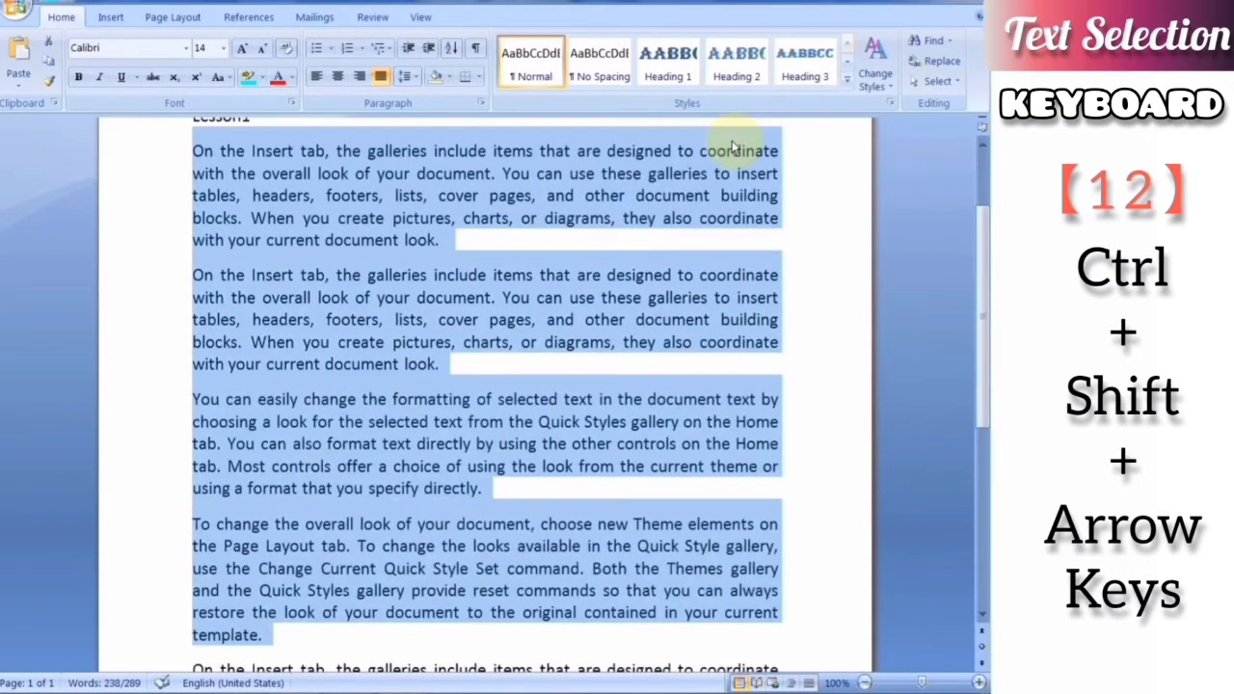
pyautogui.hotkey('ctrl', 'shift', 'Up')
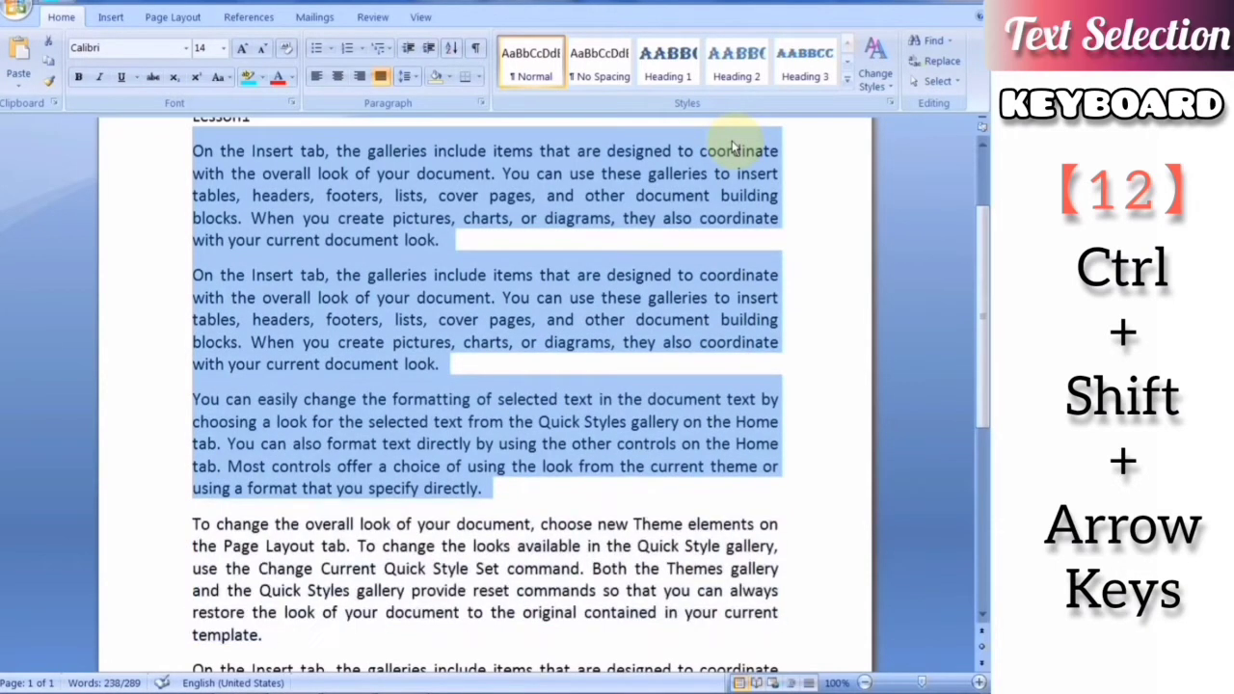
pyautogui.hotkey('ctrl', 'shift', 'Up')
pyautogui.hotkey('ctrl', 'shift', 'Up')
pyautogui.hotkey('ctrl', 'shift', 'Up')
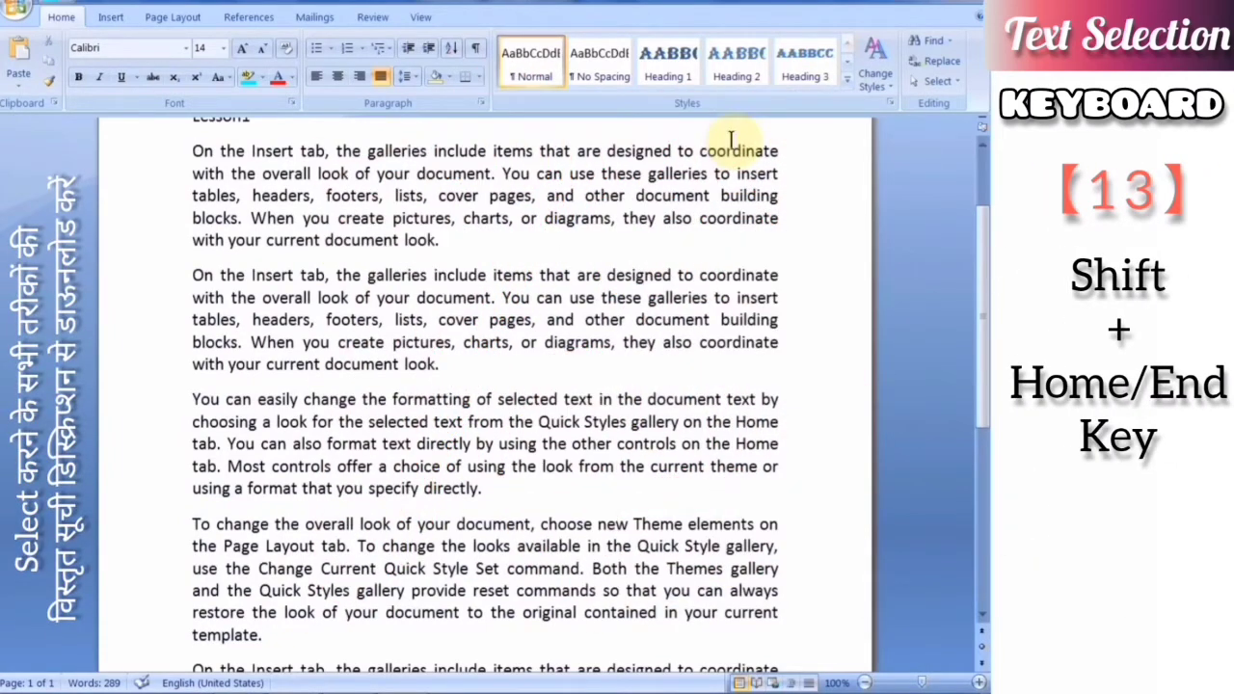
# Step: In the third paragraph, select from the line start to the caret, then from the caret to the line end
pyautogui.hotkey('ctrl', 'Right')
pyautogui.hotkey('ctrl', 'Right')
pyautogui.hotkey('ctrl', 'Right')
pyautogui.hotkey('ctrl', 'Down')
pyautogui.hotkey('ctrl', 'Down')
pyautogui.hotkey('ctrl', 'Right')
pyautogui.hotkey('ctrl', 'Right')
pyautogui.hotkey('ctrl', 'Right')
pyautogui.hotkey('ctrl', 'Right')
pyautogui.hotkey('ctrl', 'Right')
pyautogui.hotkey('ctrl', 'Right')
pyautogui.hotkey('ctrl', 'Right')
pyautogui.hotkey('shift', 'Home')
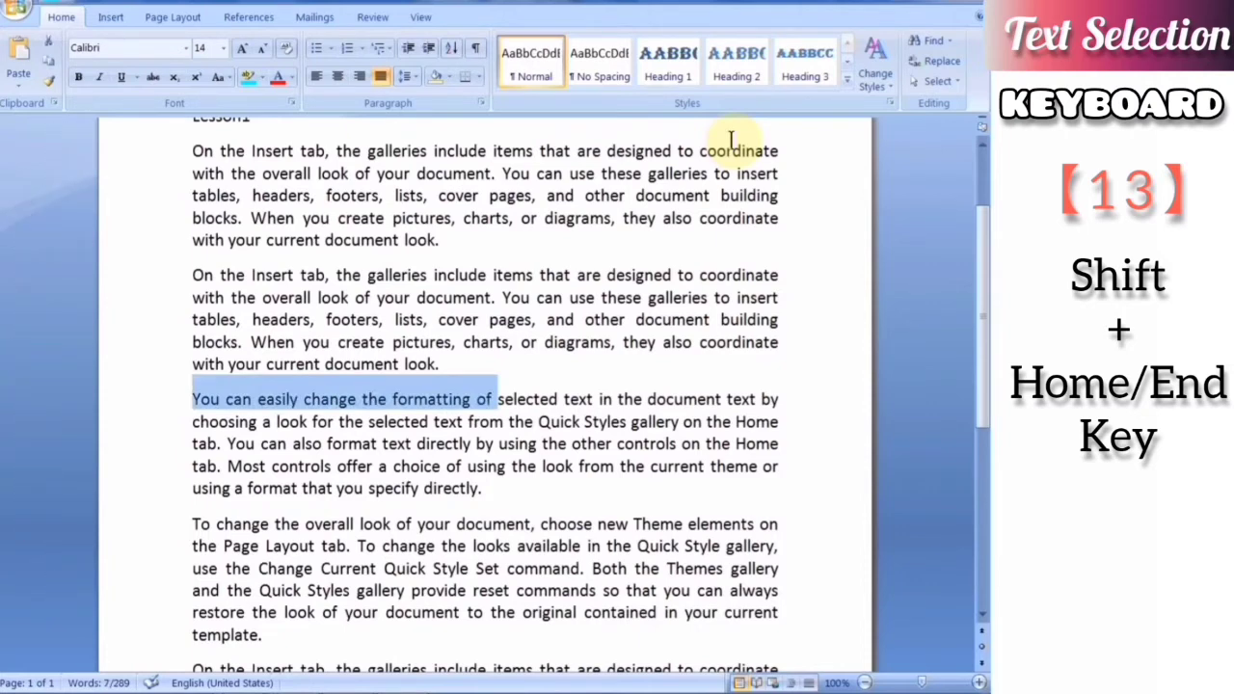
pyautogui.hotkey('shift', 'End')
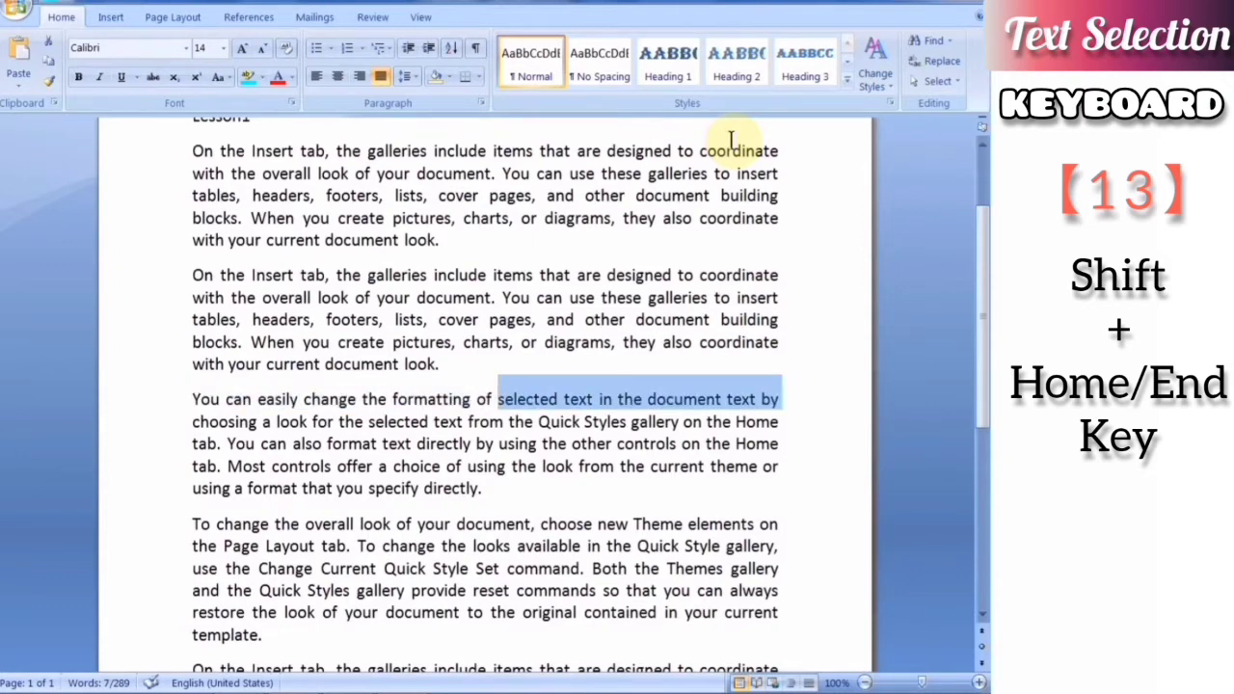
# Step: Select the Lesson1 title with Shift+End, then again backward with Shift+Home
pyautogui.hotkey('ctrl', 'Home')
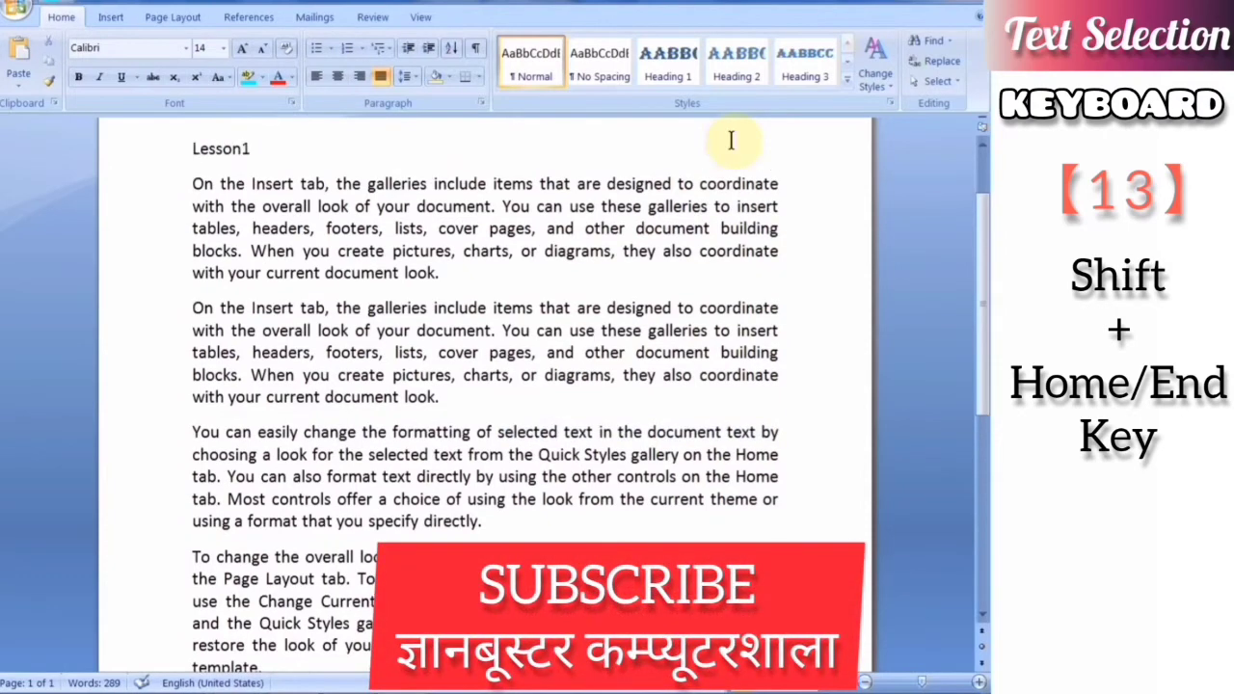
pyautogui.hotkey('shift', 'End')
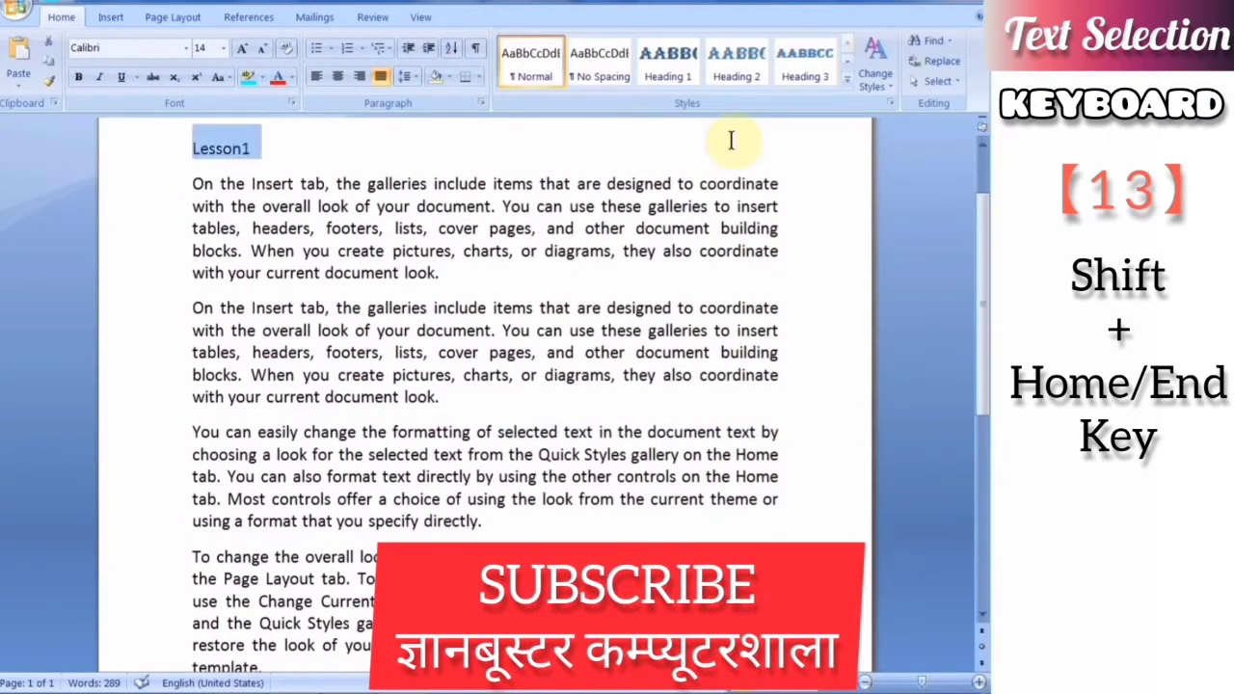
pyautogui.press('Down')
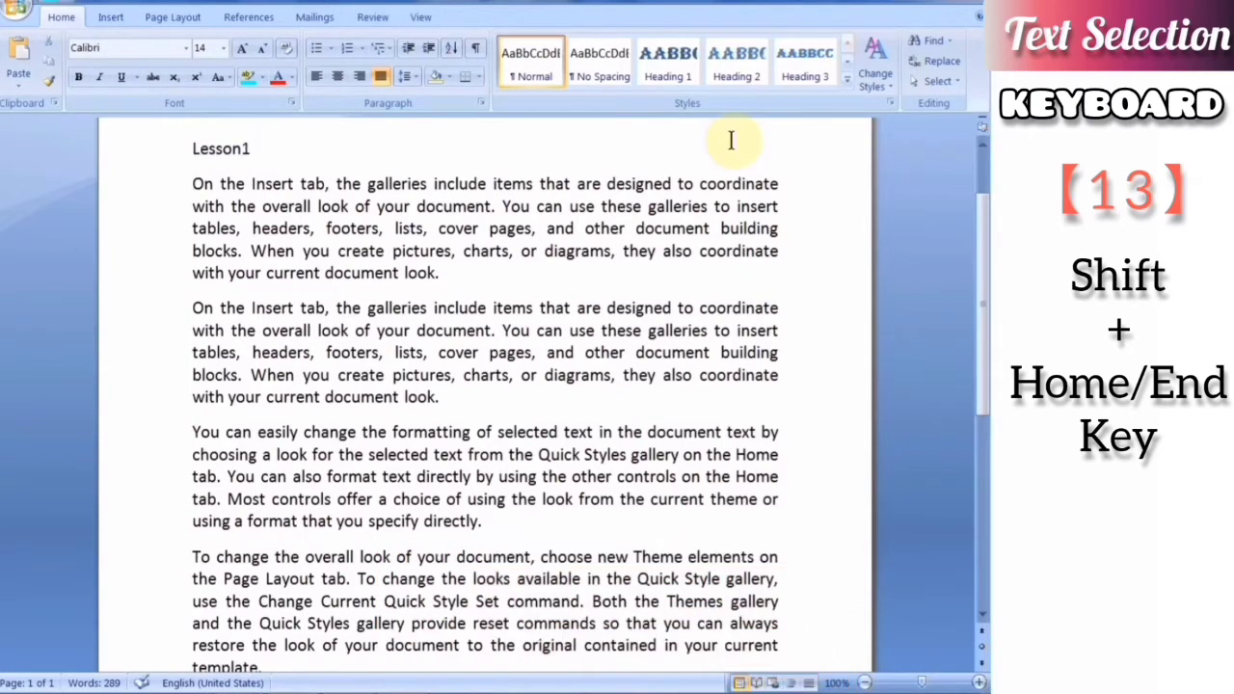
pyautogui.hotkey('shift', 'Home')
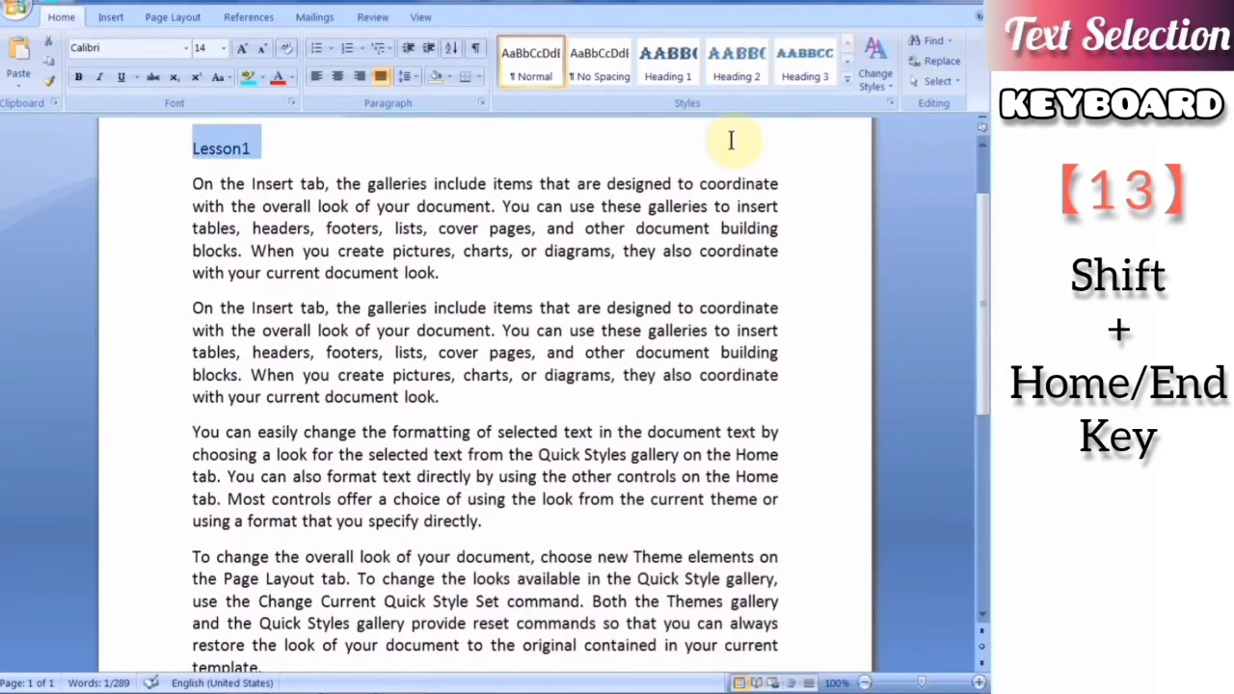
# Step: Move the insertion point to the start of the last paragraph
pyautogui.hotkey('ctrl', 'Down')
pyautogui.hotkey('ctrl', 'Down')
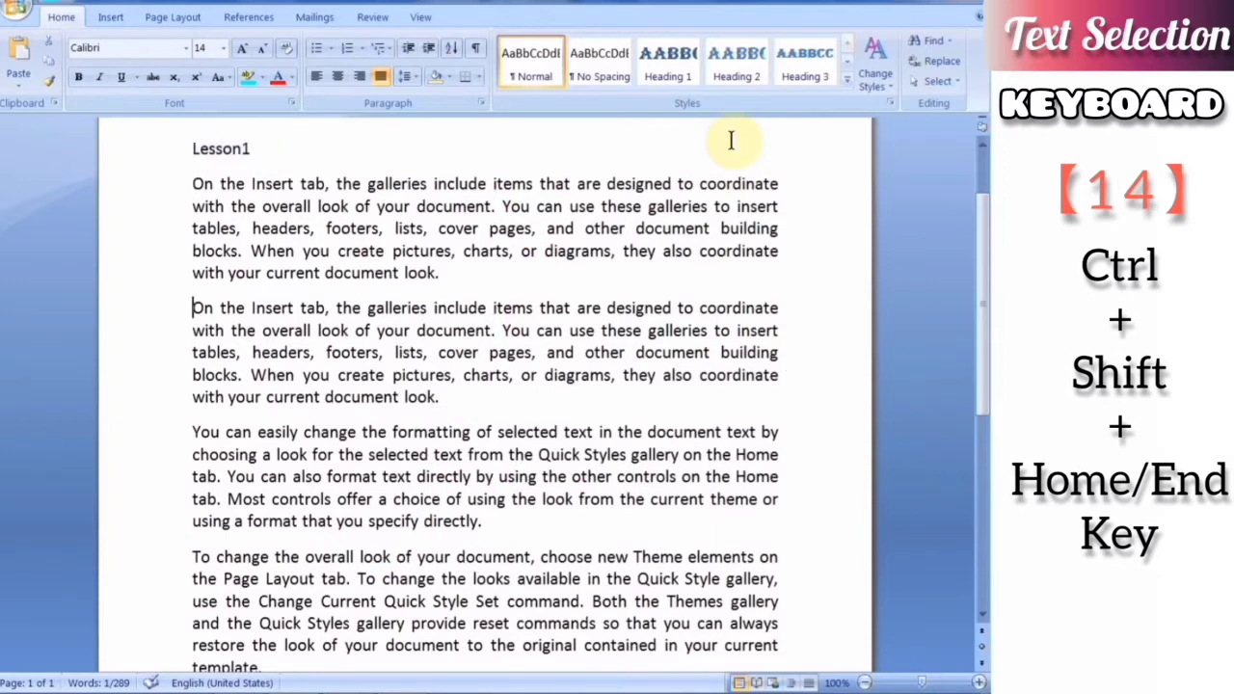
pyautogui.hotkey('ctrl', 'Down')
pyautogui.hotkey('ctrl', 'Down')
pyautogui.hotkey('ctrl', 'Down')
pyautogui.hotkey('ctrl', 'Right')
pyautogui.hotkey('ctrl', 'Right')
pyautogui.press('Home')
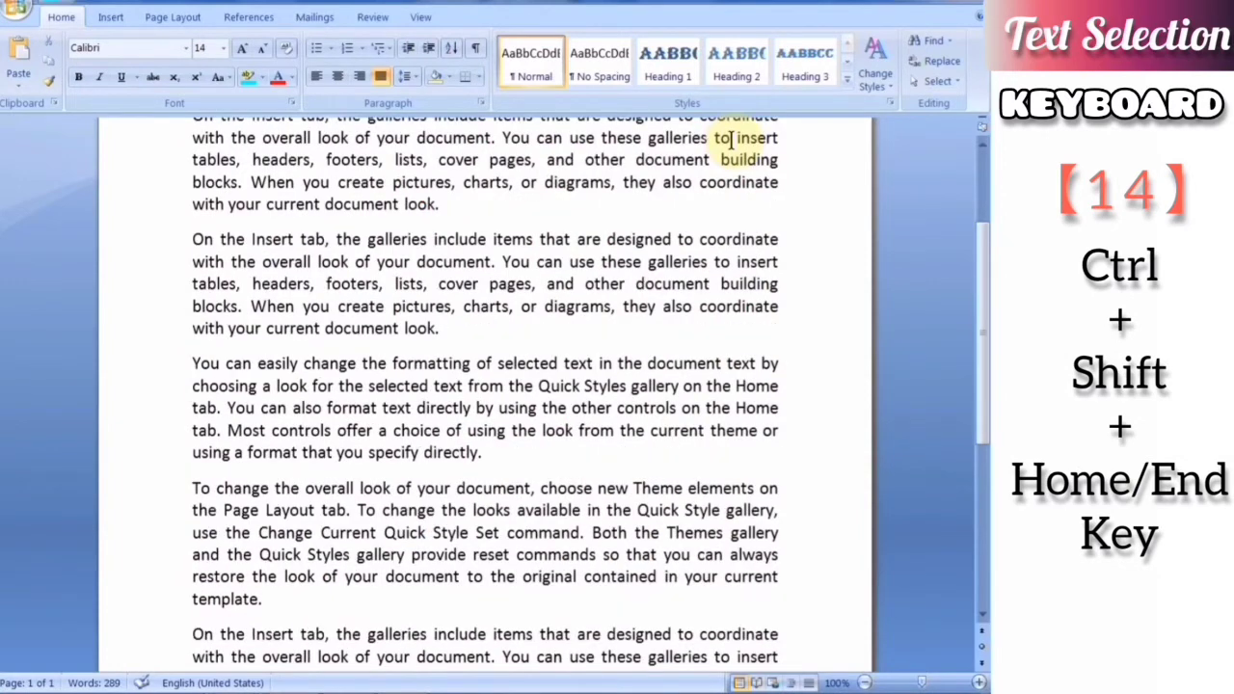
# Step: Place the caret before 'galleries' in the last paragraph and select back to the document start
pyautogui.hotkey('ctrl', 'Right')
pyautogui.hotkey('ctrl', 'Right')
pyautogui.hotkey('ctrl', 'Right')
pyautogui.hotkey('ctrl', 'Right')
pyautogui.hotkey('ctrl', 'shift', 'Home')
pyautogui.scroll(-1, 584, 336)
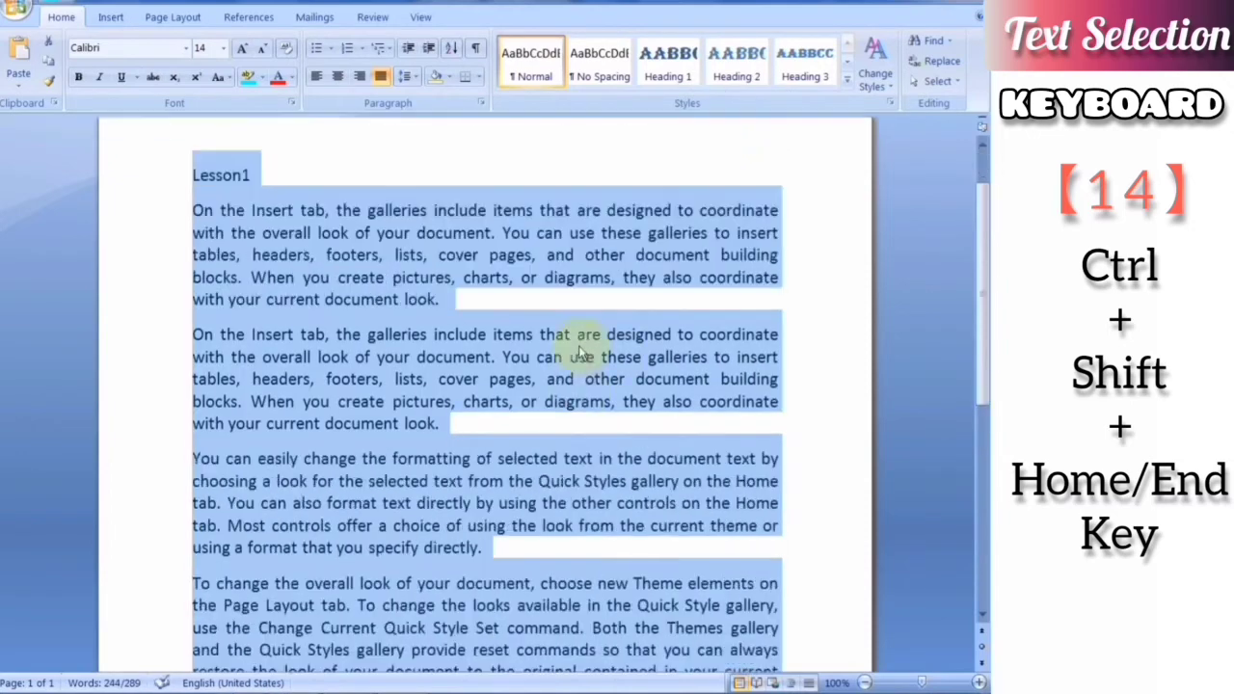
pyautogui.scroll(-3, 565, 399)
pyautogui.scroll(-1, 460, 395)
pyautogui.scroll(1, 461, 405)
pyautogui.scroll(3, 460, 404)
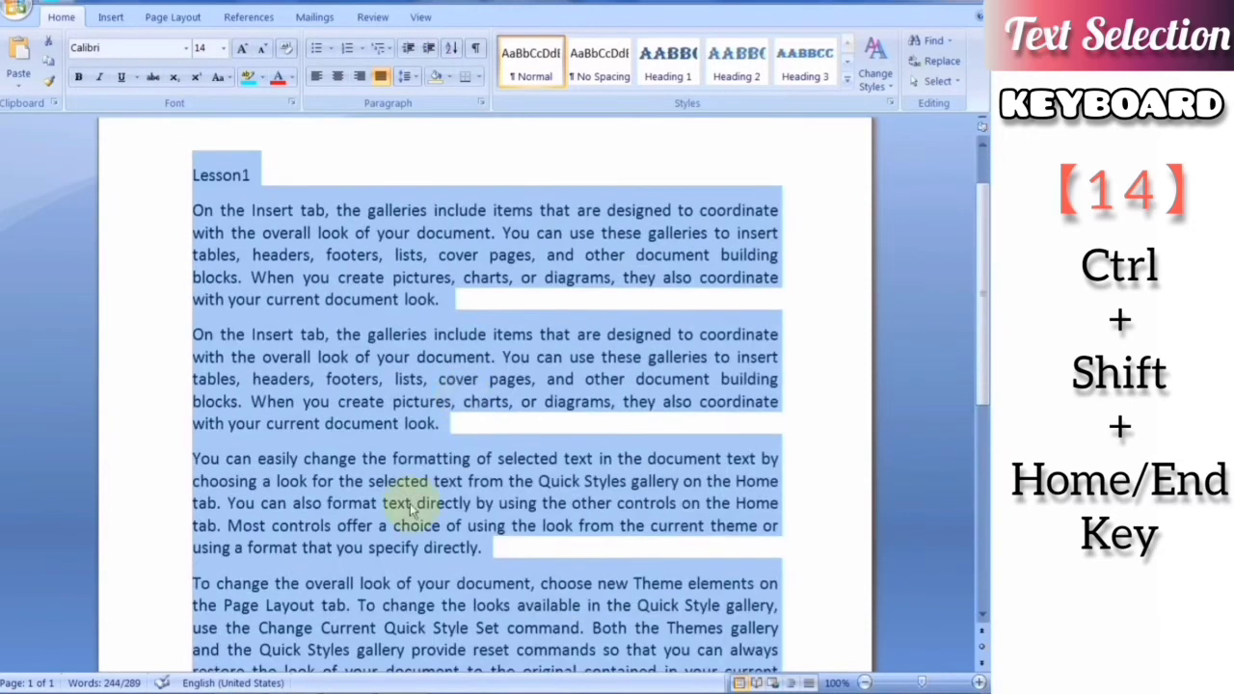
pyautogui.scroll(-3, 490, 506)
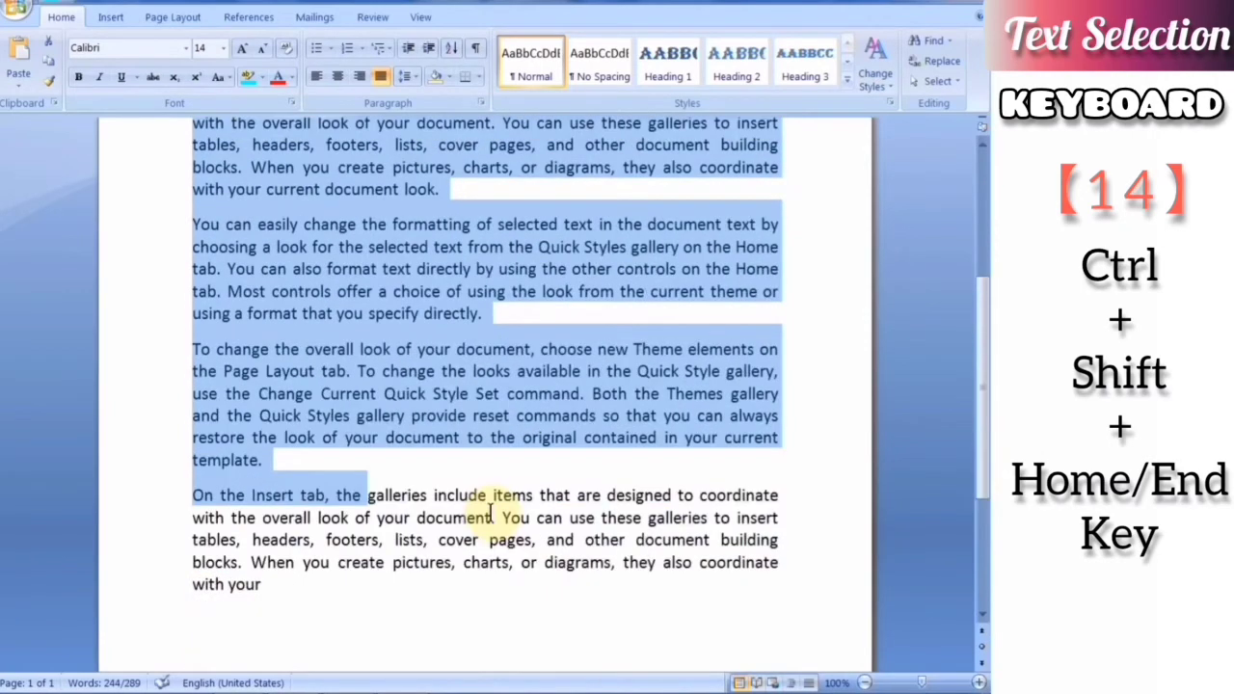
# Step: Select from 'galleries' to the end of the document with Ctrl+Shift+End
pyautogui.hotkey('ctrl', 'shift', 'End')
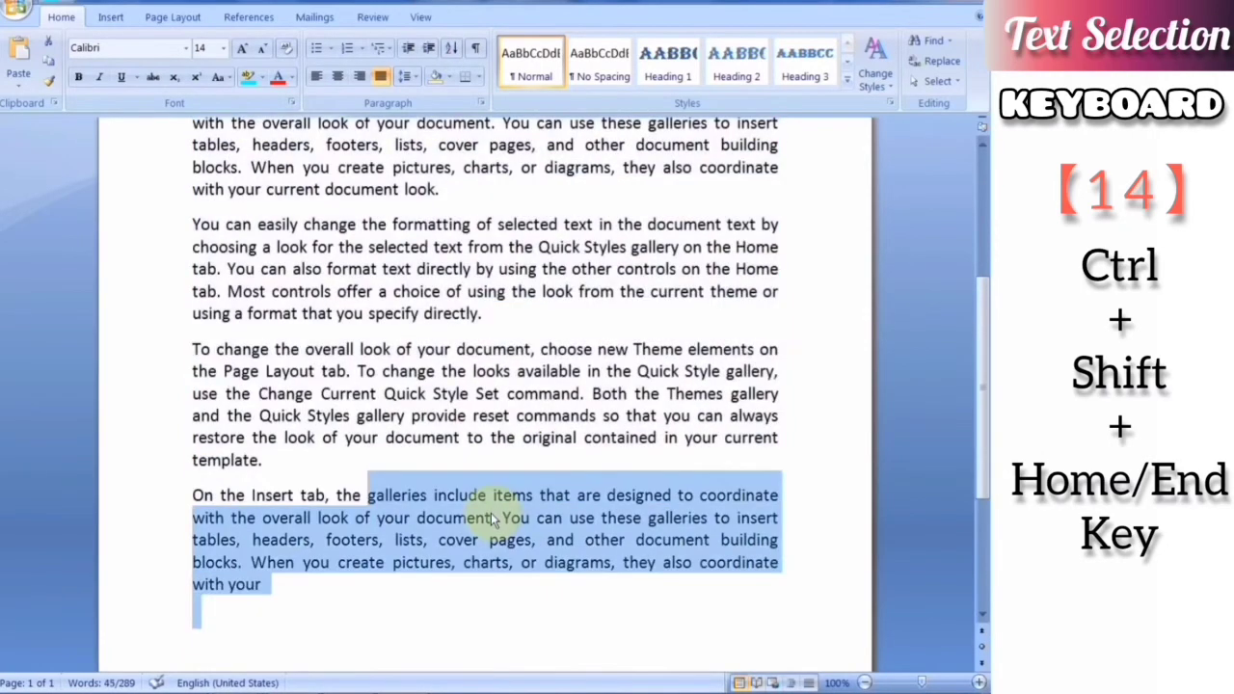
pyautogui.scroll(-1, 489, 513)
pyautogui.scroll(-2, 488, 514)
pyautogui.scroll(-1, 488, 513)
pyautogui.scroll(2, 479, 495)
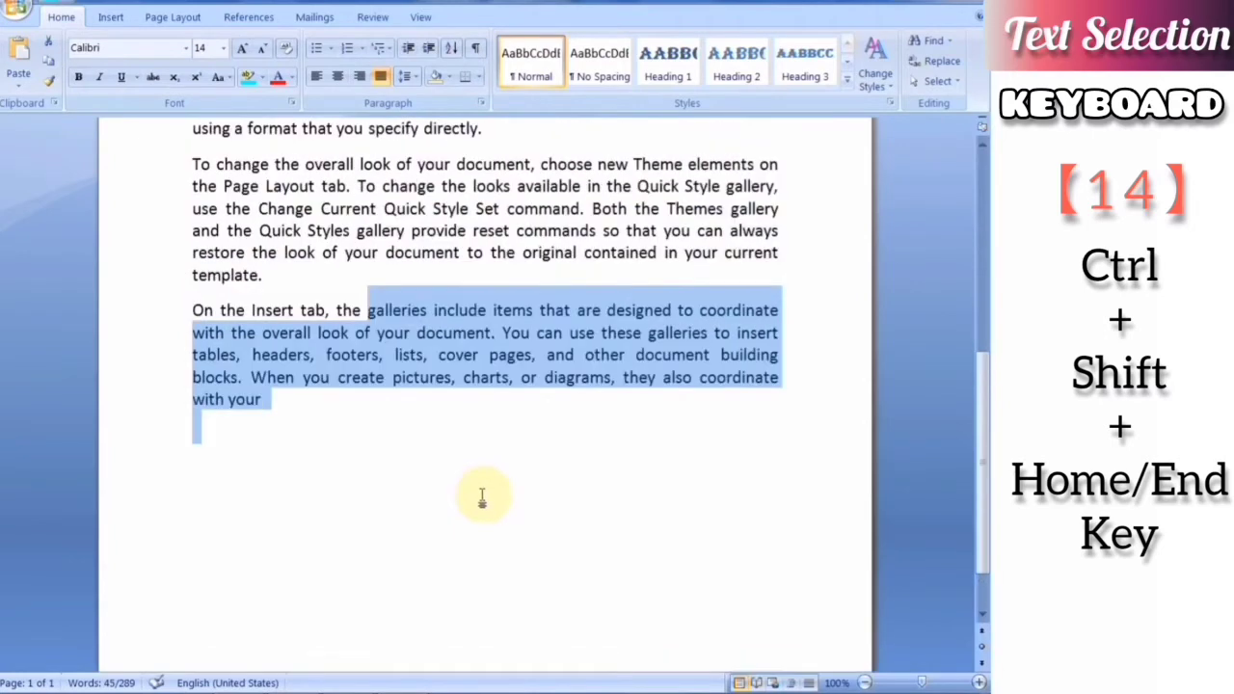
pyautogui.scroll(1, 479, 498)
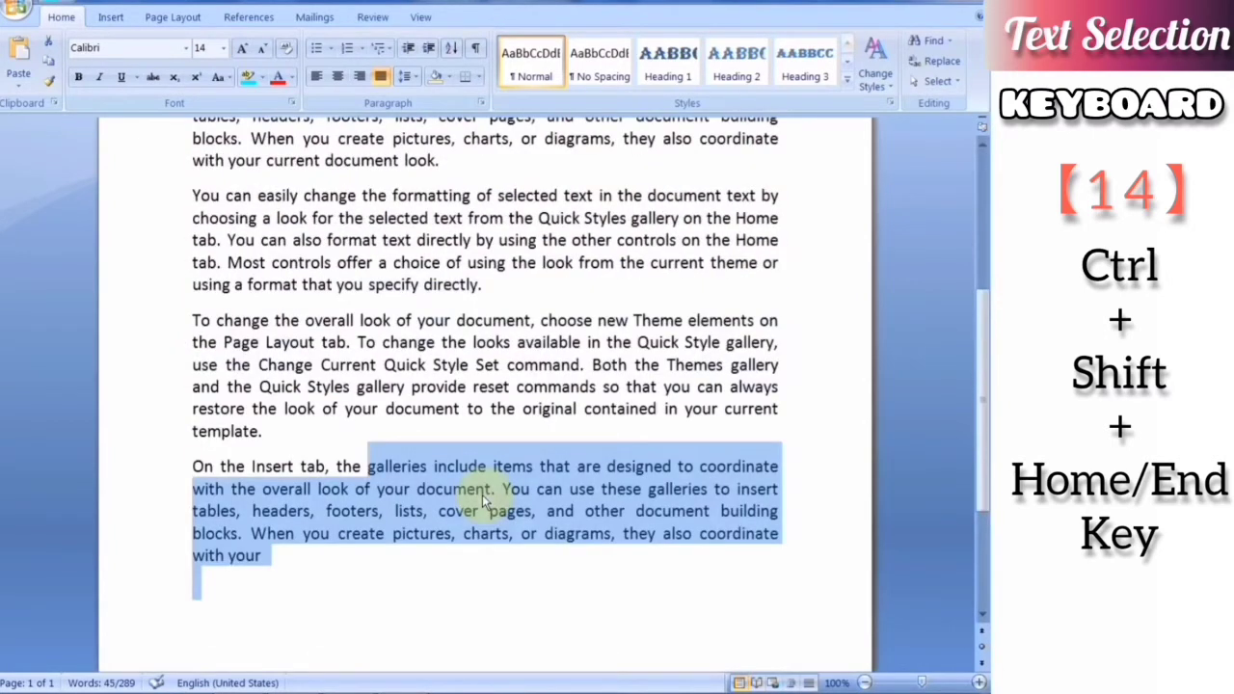
# Step: Repeat the selections from 'galleries' to the document start, then to the document end
pyautogui.hotkey('ctrl', 'shift', 'Home')
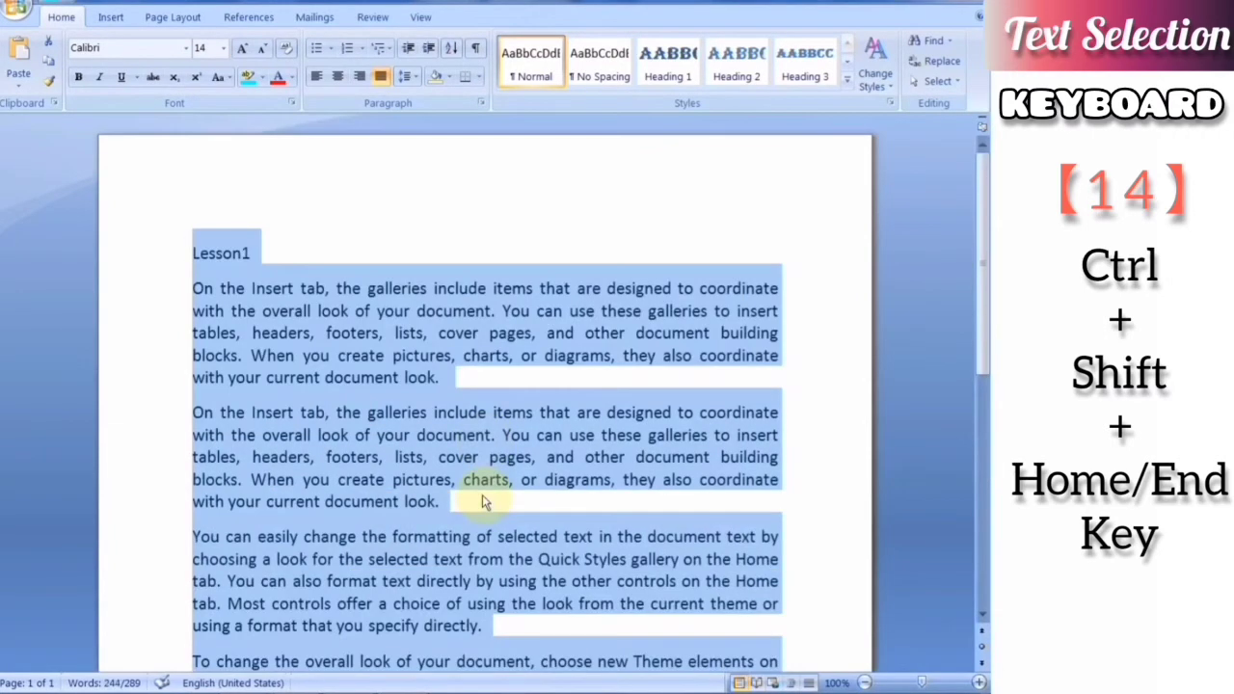
pyautogui.scroll(-1, 484, 506)
pyautogui.scroll(-6, 482, 511)
pyautogui.scroll(7, 482, 516)
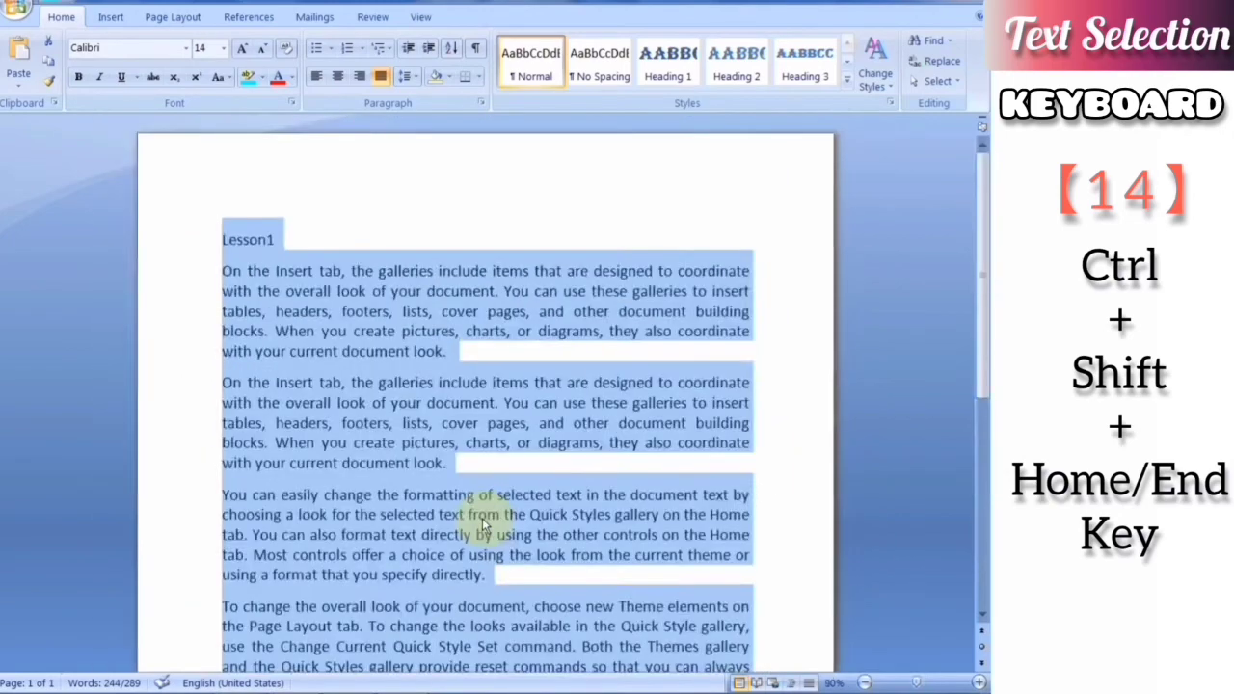
pyautogui.scroll(-4, 482, 519)
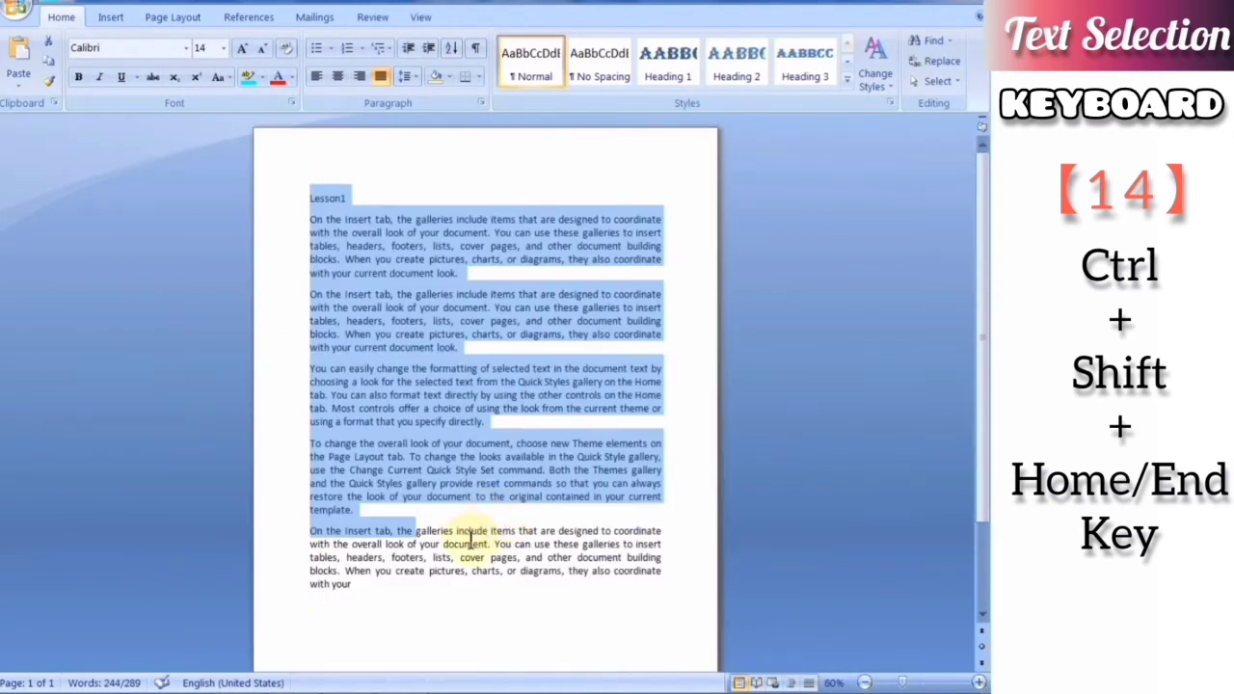
pyautogui.hotkey('ctrl', 'shift', 'End')
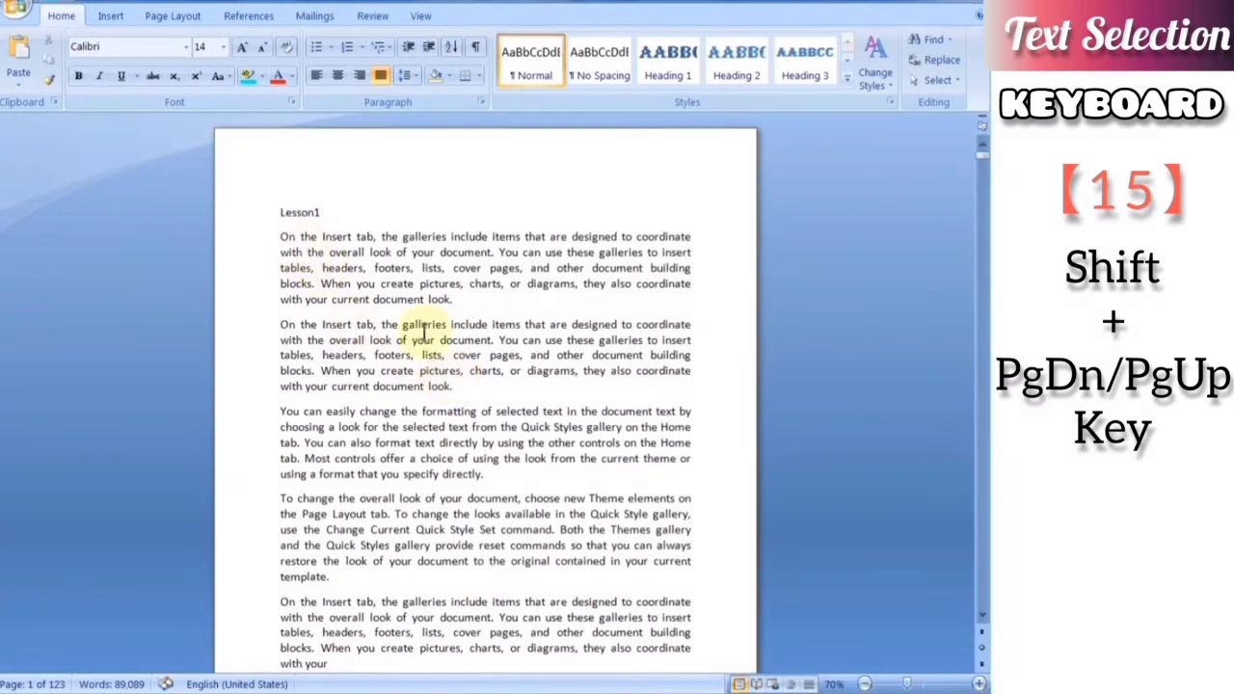
# Step: Extend the selection down a screen at a time, then shrink it back toward Lesson1
pyautogui.hotkey('shift', 'pagedown')
pyautogui.scroll(5, 424, 405)
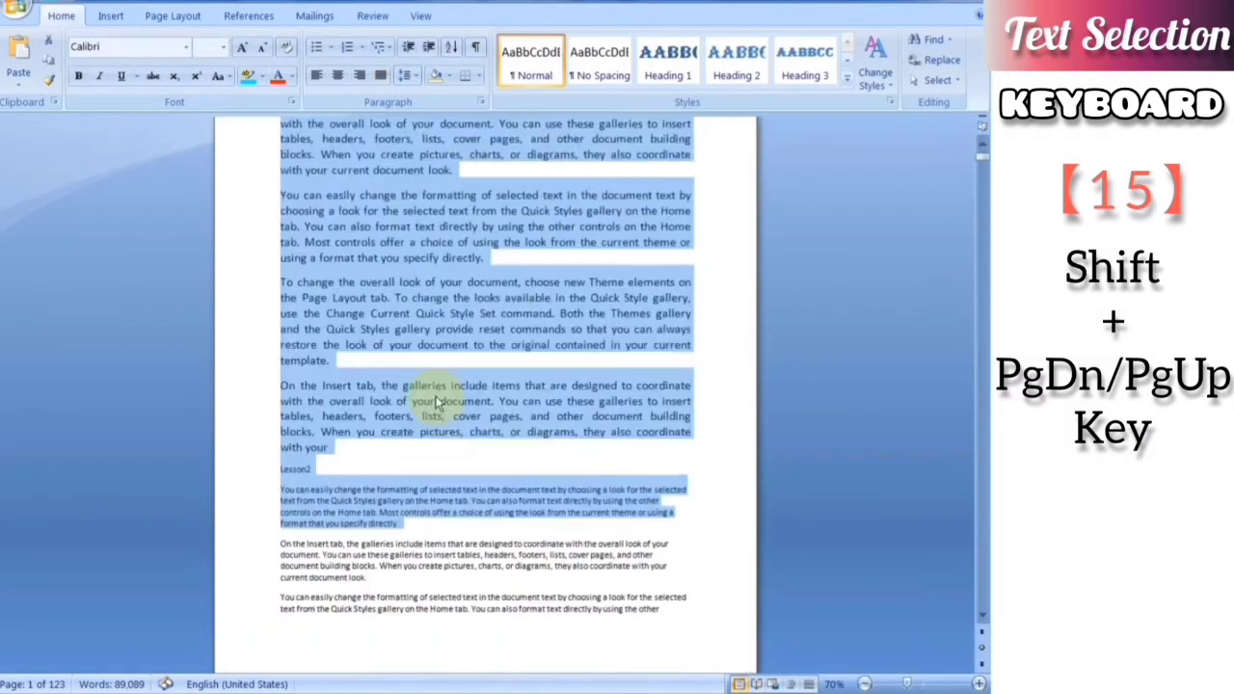
pyautogui.scroll(5, 429, 403)
pyautogui.scroll(-5, 453, 424)
pyautogui.scroll(-1, 482, 444)
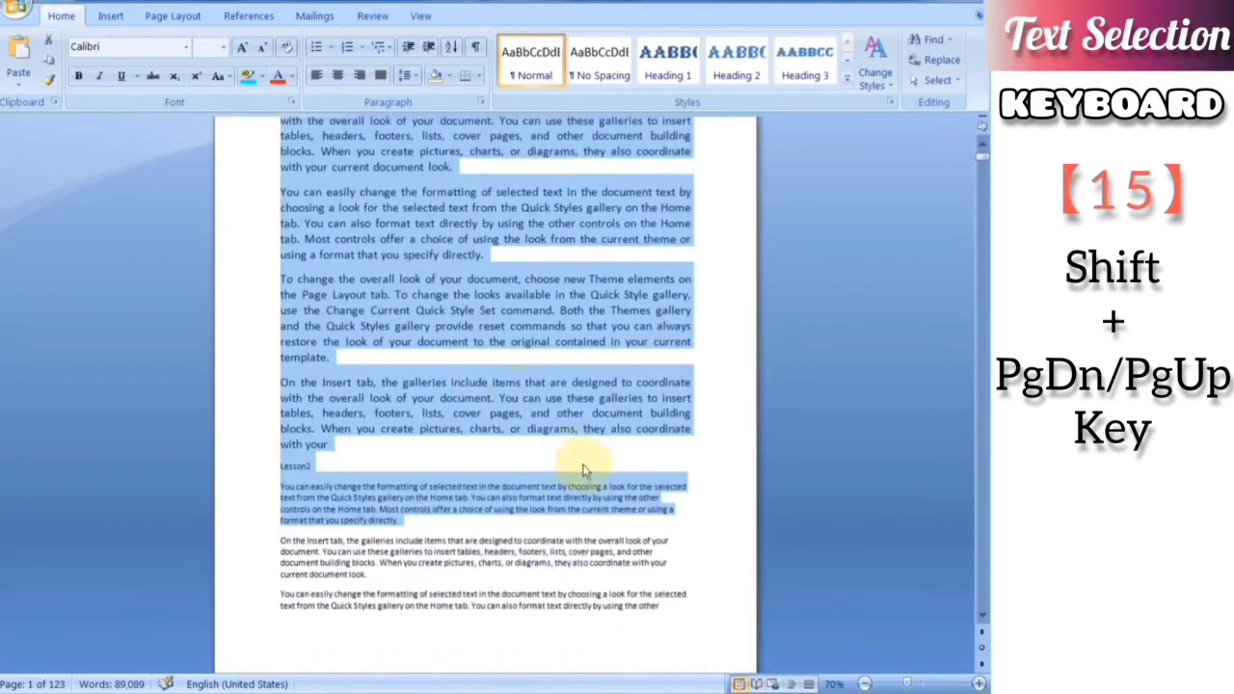
pyautogui.scroll(-2, 579, 463)
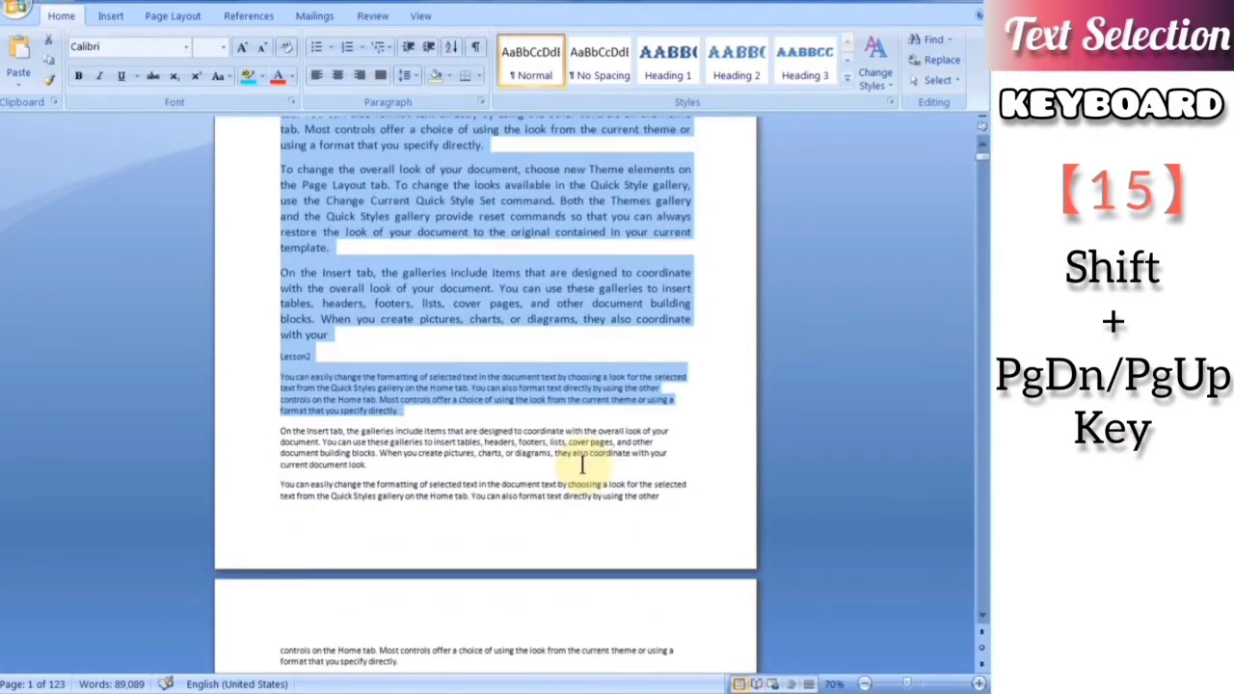
pyautogui.hotkey('shift', 'pagedown')
pyautogui.hotkey('shift', 'pageup')
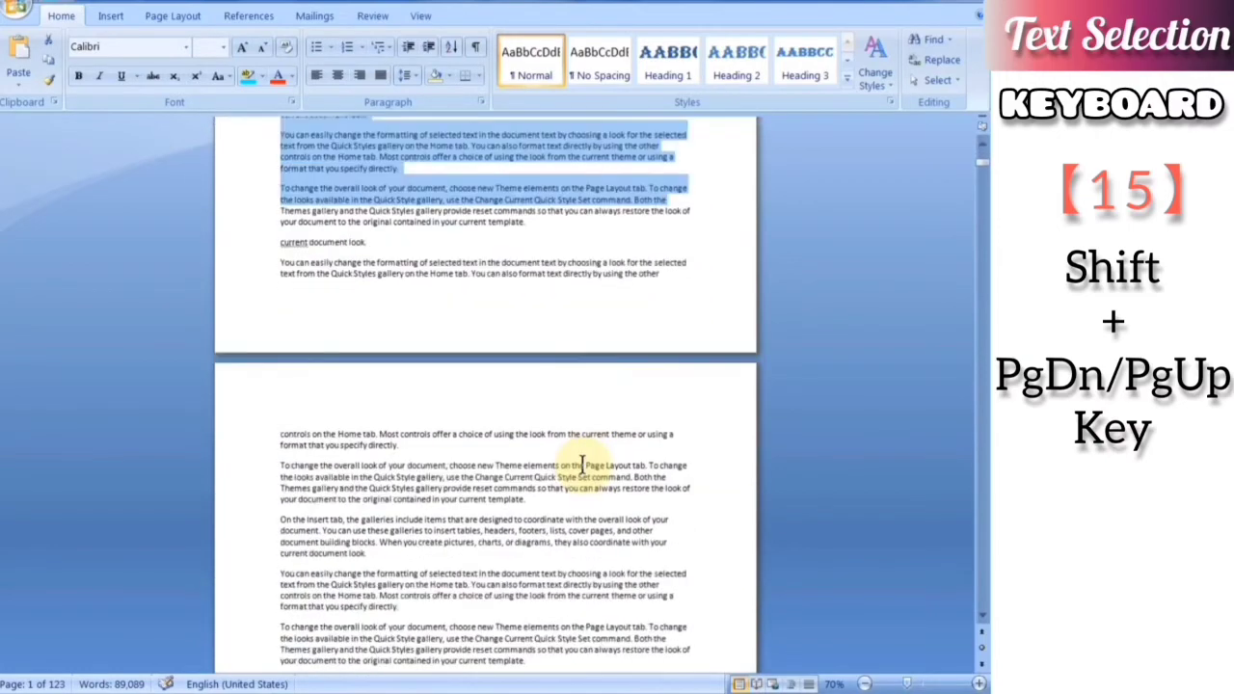
pyautogui.hotkey('shift', 'pagedown')
pyautogui.hotkey('shift', 'pageup')
pyautogui.hotkey('shift', 'pagedown')
pyautogui.hotkey('shift', 'pageup')
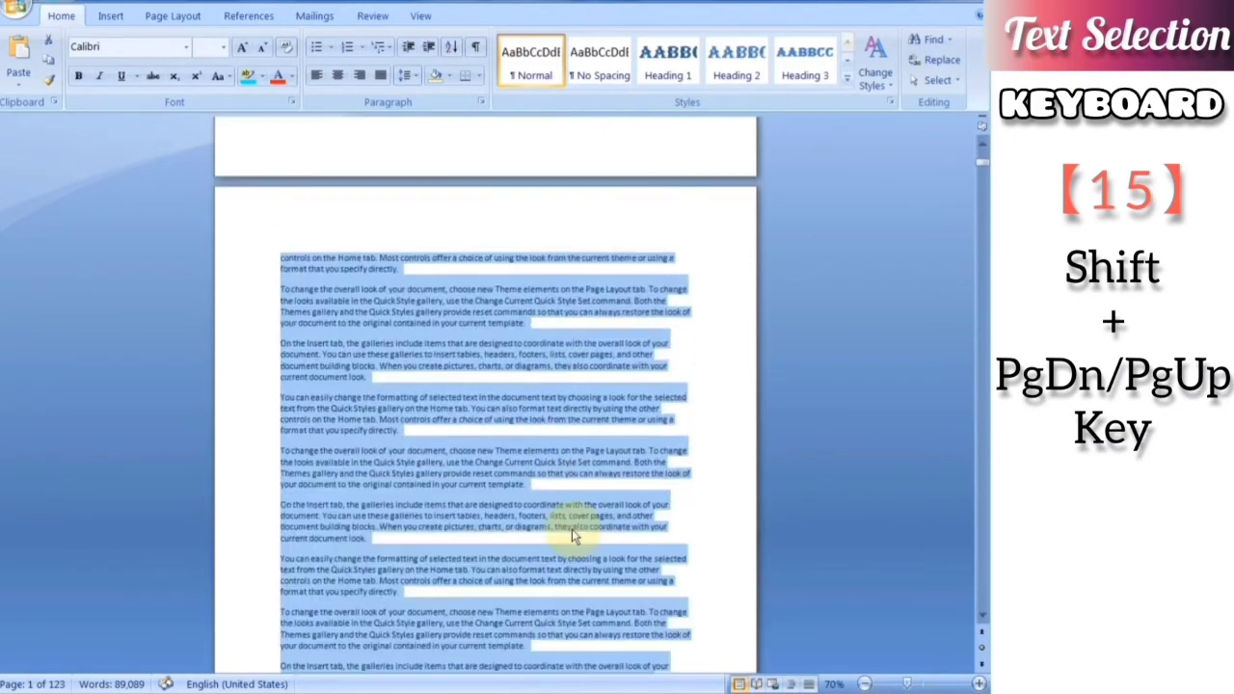
pyautogui.hotkey('shift', 'pageup')
pyautogui.hotkey('shift', 'pageup')
pyautogui.hotkey('shift', 'pagedown')
pyautogui.hotkey('shift', 'pageup')
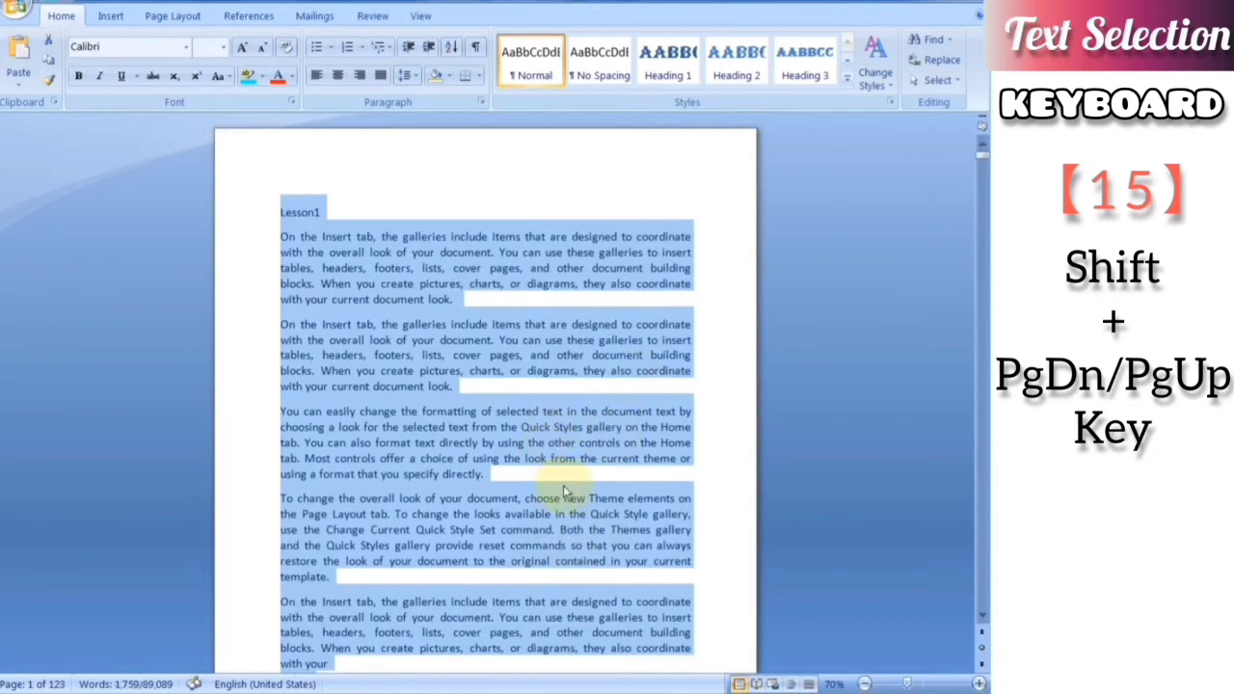
# Step: Extend the selection into the Lesson2 text and on into the next page's paragraphs
pyautogui.hotkey('shift', 'pagedown')
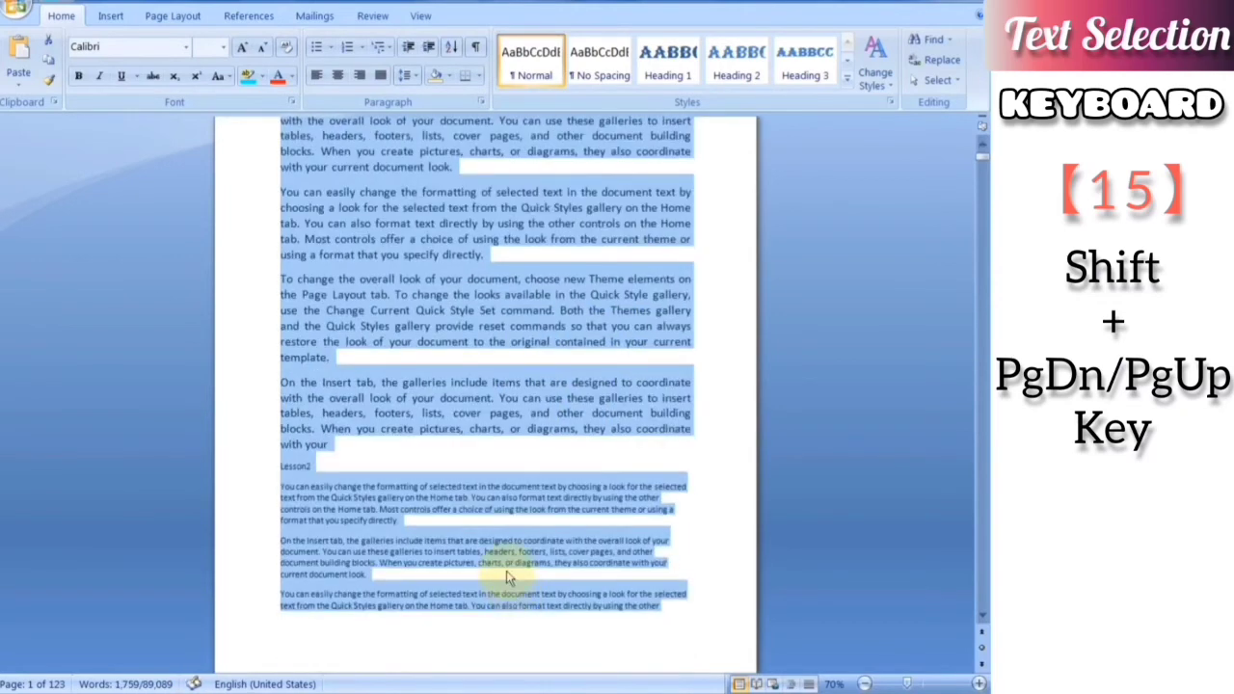
pyautogui.hotkey('shift', 'pageup')
pyautogui.hotkey('shift', 'pageup')
pyautogui.hotkey('shift', 'pageup')
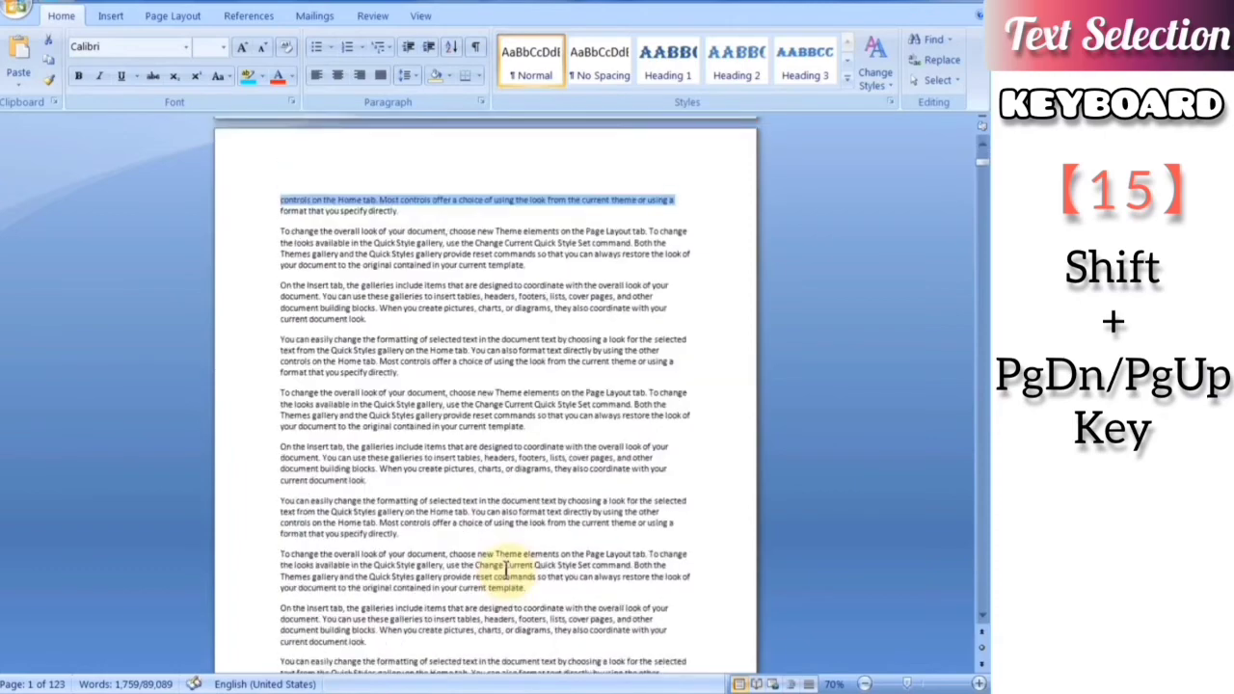
pyautogui.hotkey('shift', 'pageup')
pyautogui.hotkey('shift', 'pageup')
pyautogui.hotkey('shift', 'pagedown')
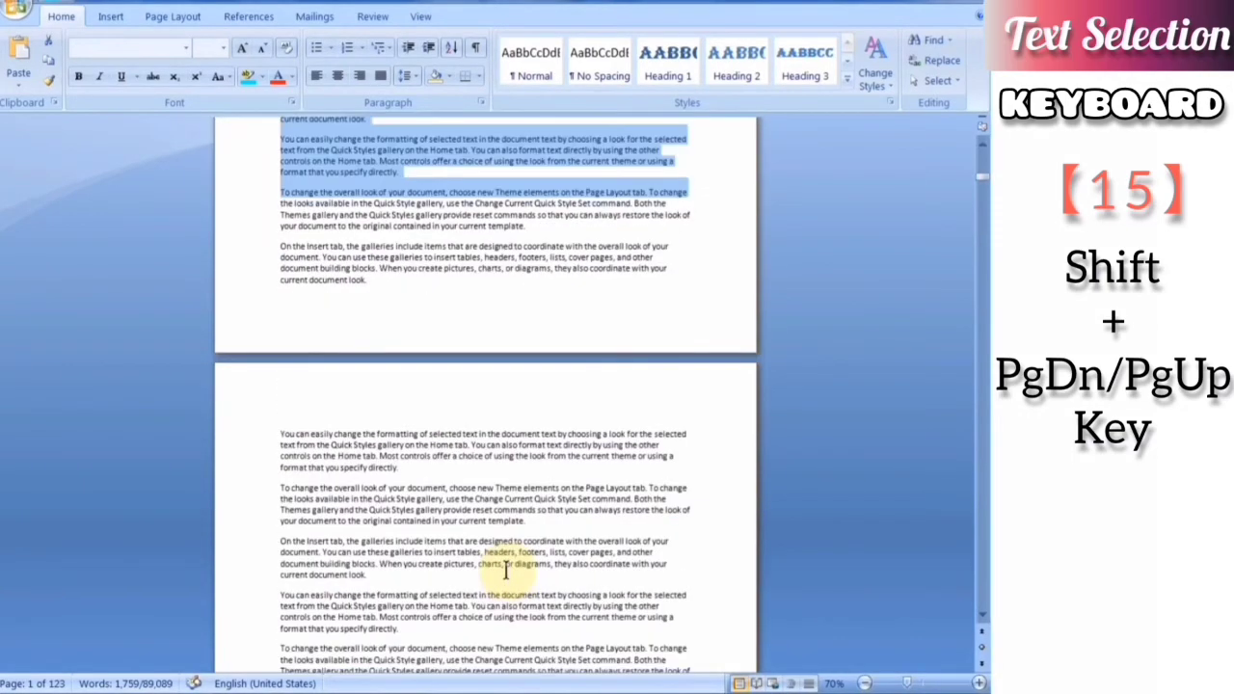
pyautogui.hotkey('shift', 'pageup')
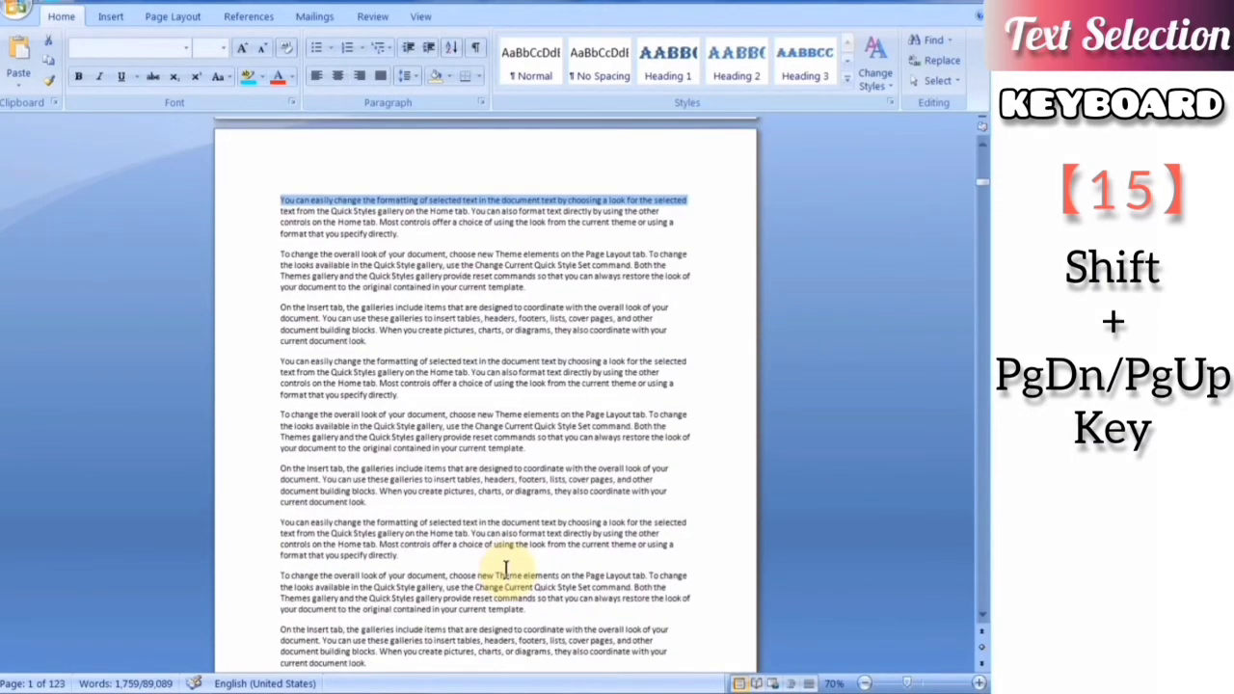
pyautogui.hotkey('shift', 'pagedown')
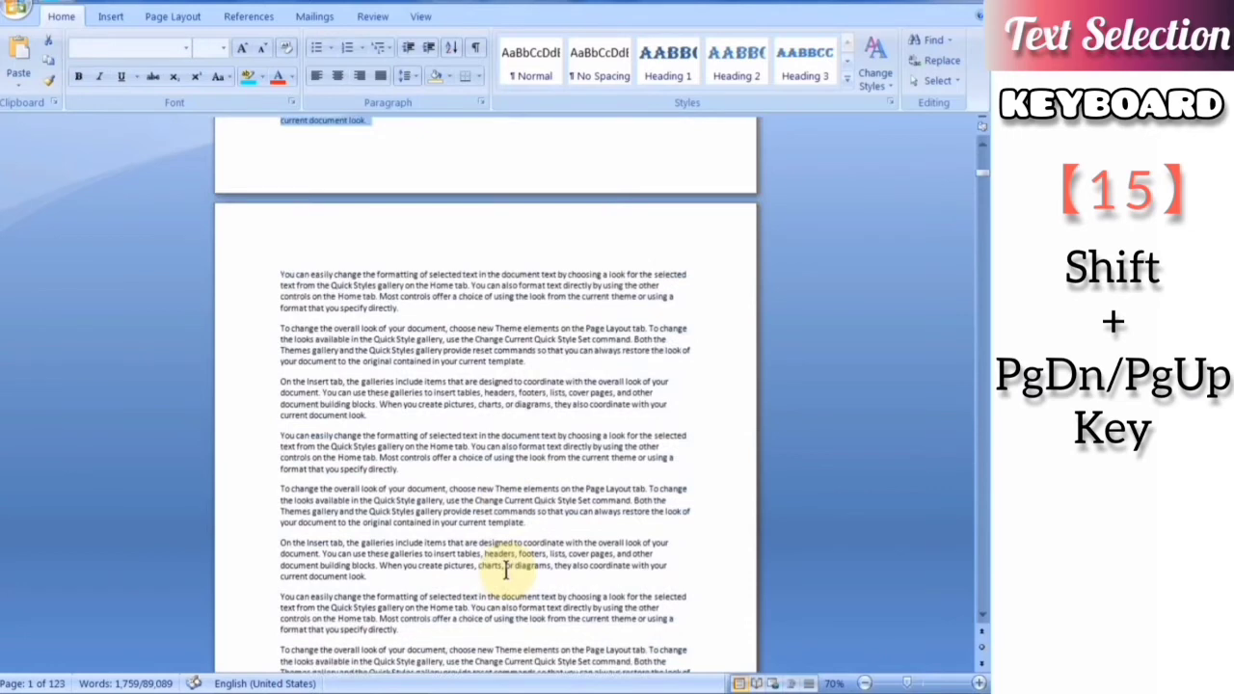
pyautogui.hotkey('shift', 'pagedown')
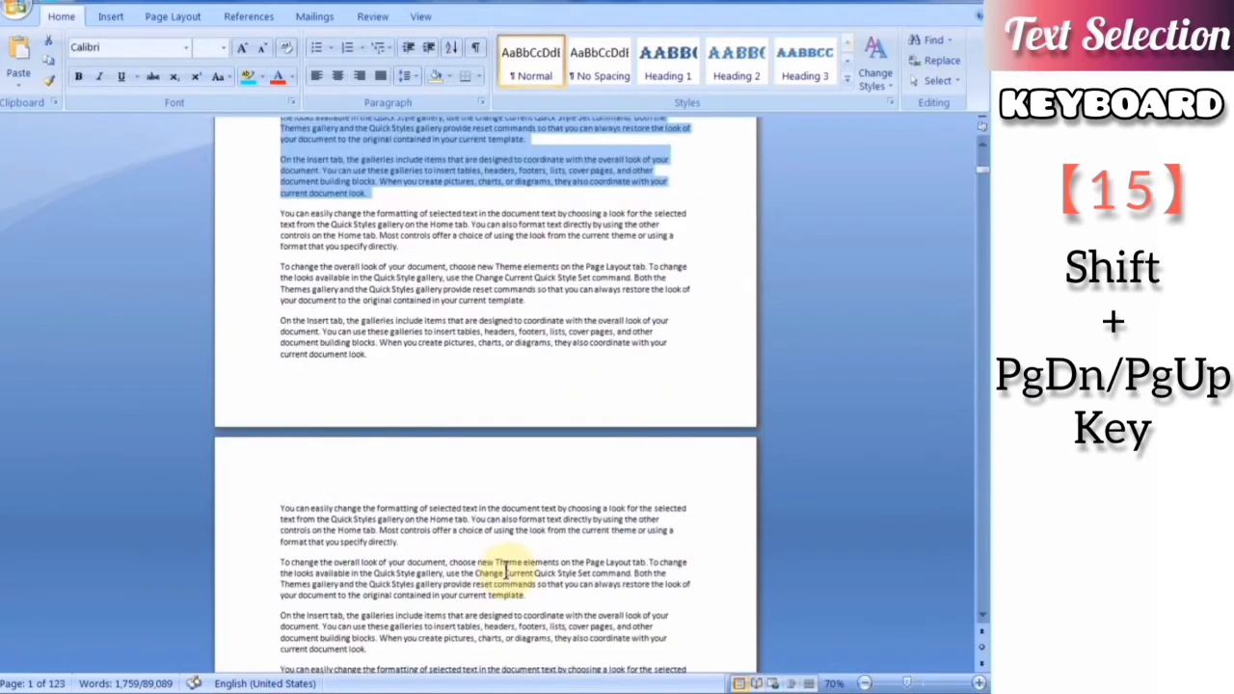
pyautogui.scroll(-7, 502, 540)
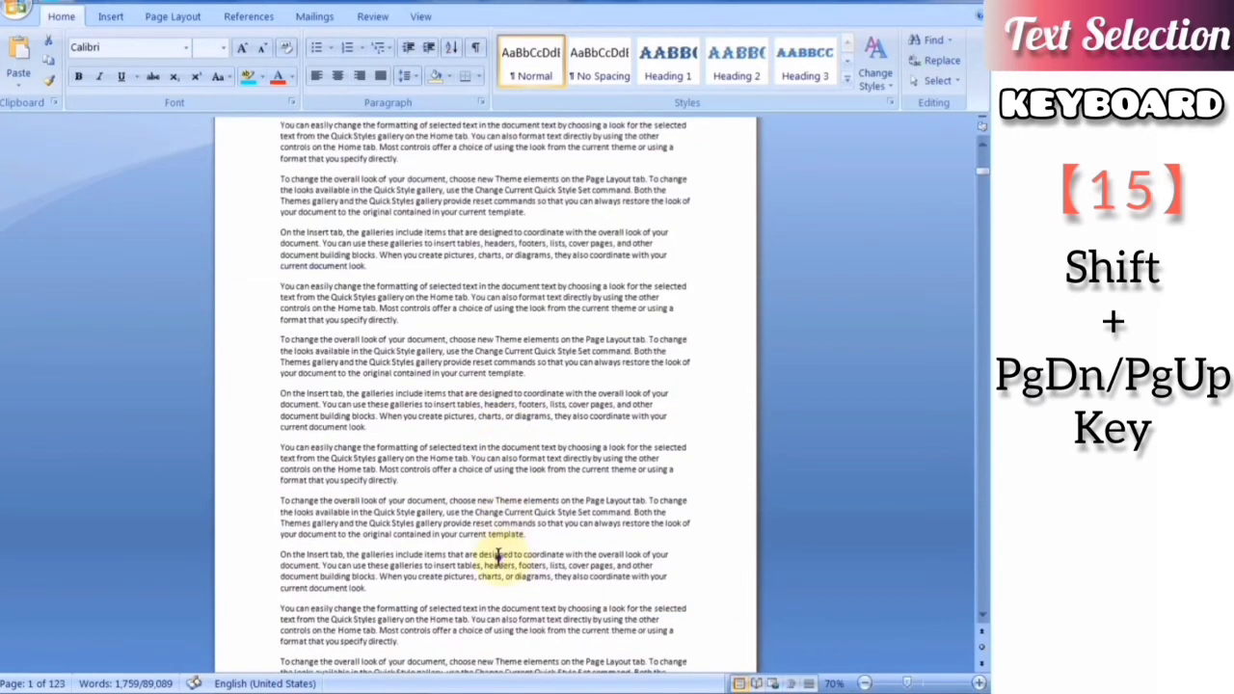
# Step: Start a new selection near 'designed' and stretch it across screens, ending with Lesson2 through Lesson3 selected
pyautogui.click(499, 555)
pyautogui.hotkey('shift', 'pagedown')
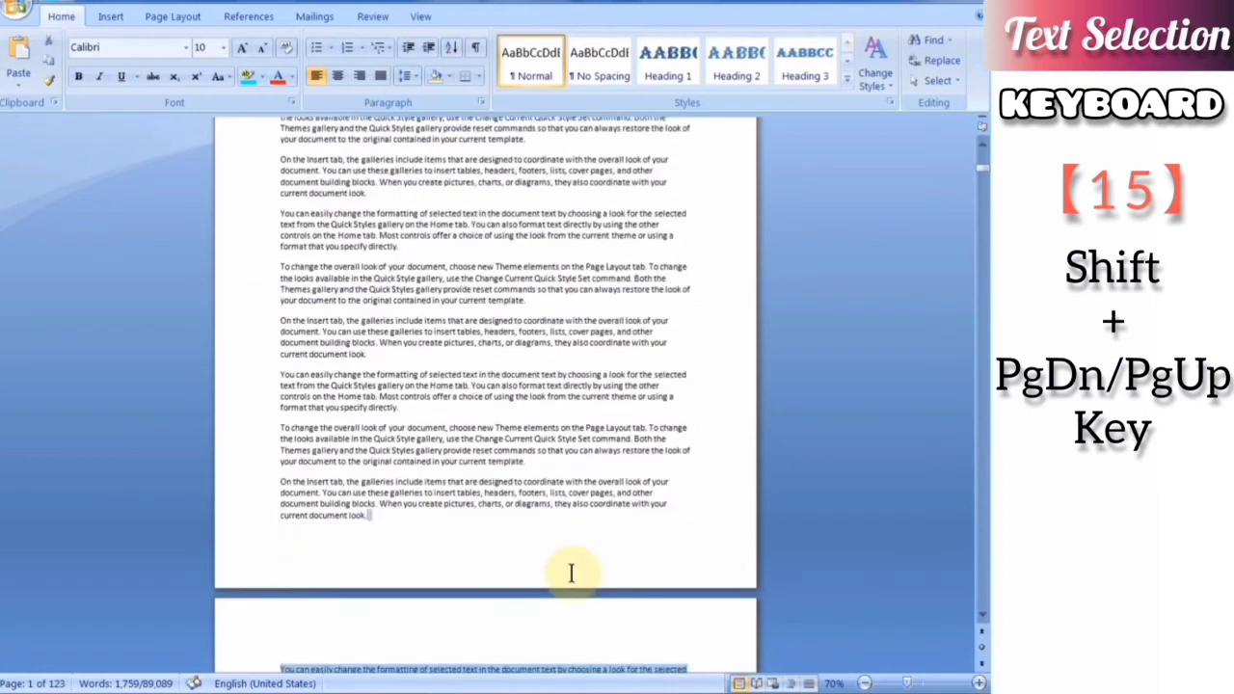
pyautogui.hotkey('shift', 'pagedown')
pyautogui.hotkey('shift', 'pageup')
pyautogui.hotkey('shift', 'pagedown')
pyautogui.hotkey('shift', 'pageup')
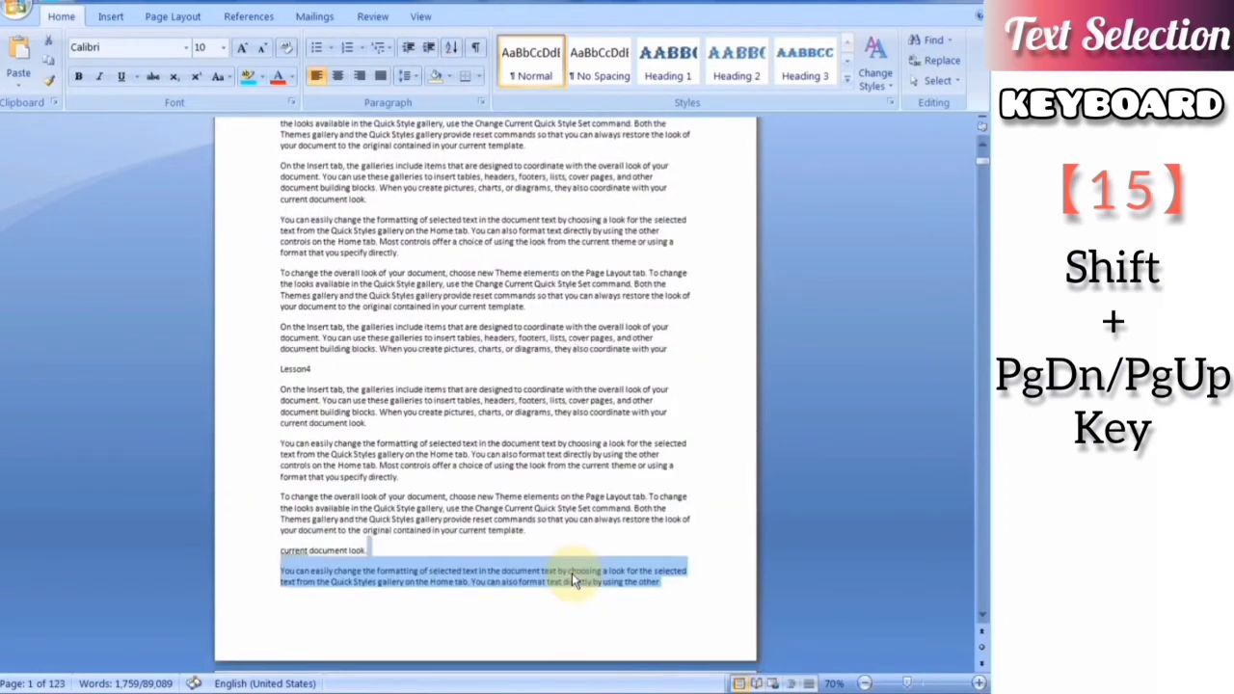
pyautogui.hotkey('shift', 'pageup')
pyautogui.hotkey('shift', 'pagedown')
pyautogui.hotkey('shift', 'pagedown')
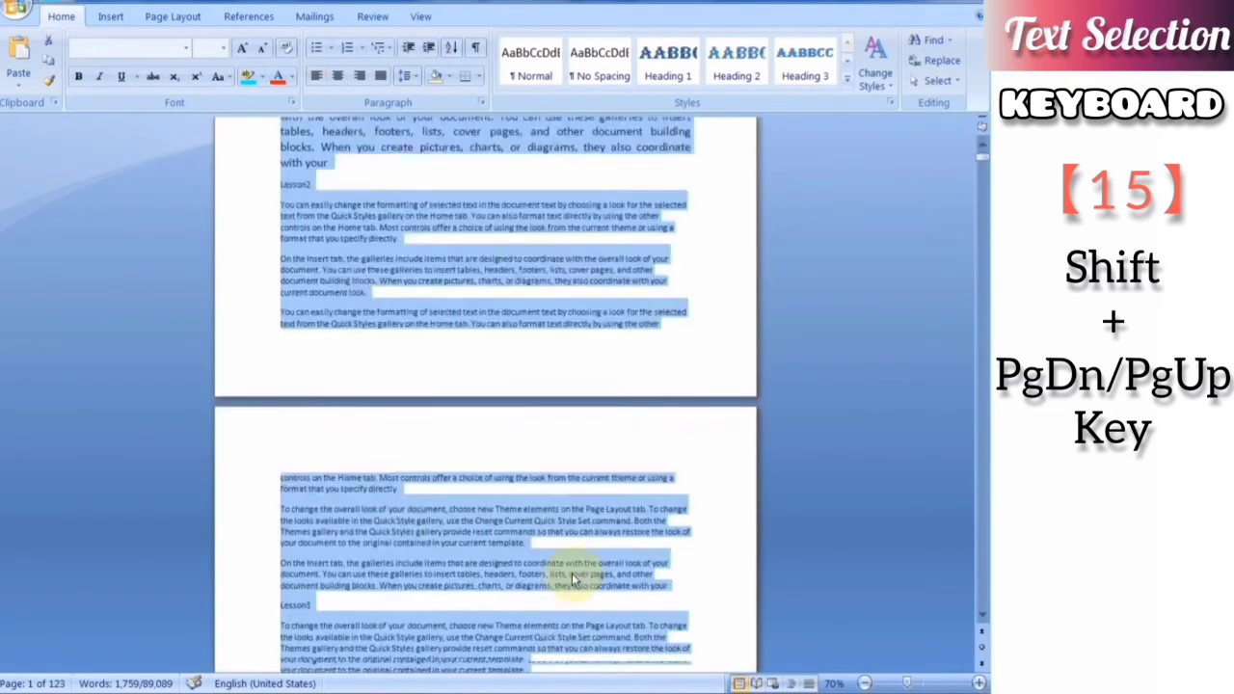
pyautogui.hotkey('shift', 'pageup')
pyautogui.hotkey('shift', 'pageup')
pyautogui.hotkey('shift', 'pagedown')
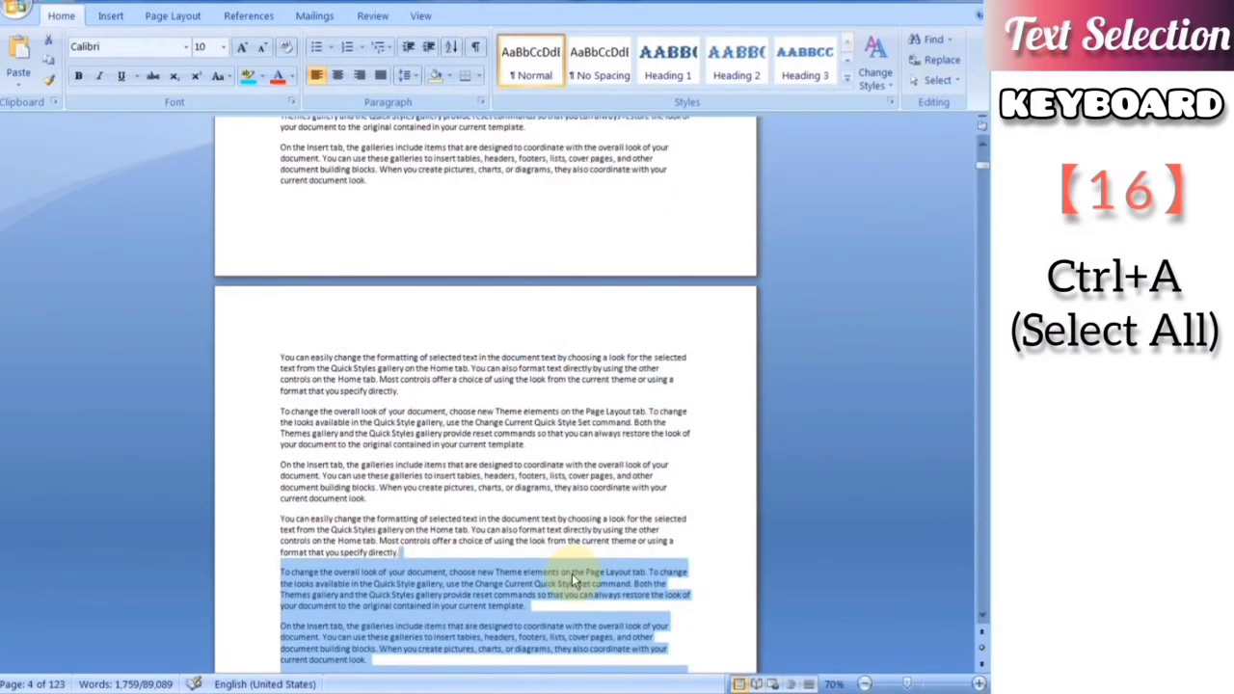
# Step: Select all 89,089 words with Ctrl+A, check the highlighted pages, then deselect and select all again
pyautogui.click(509, 449)
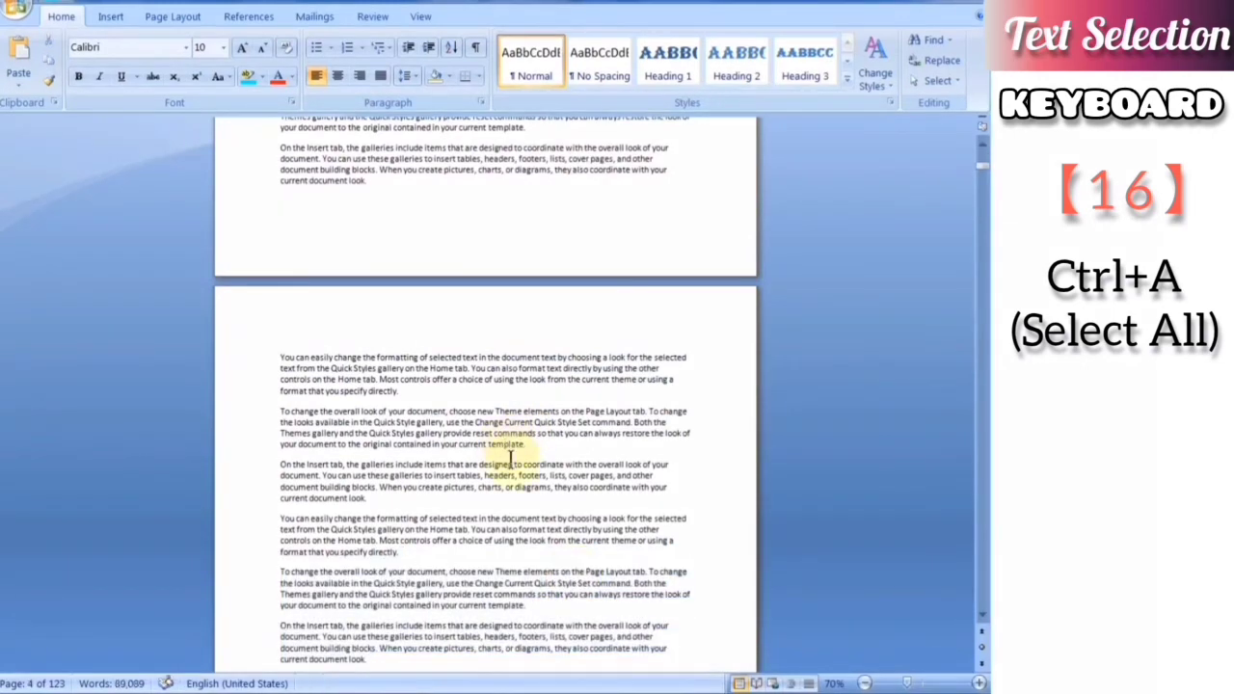
pyautogui.hotkey('ctrl', 'a')
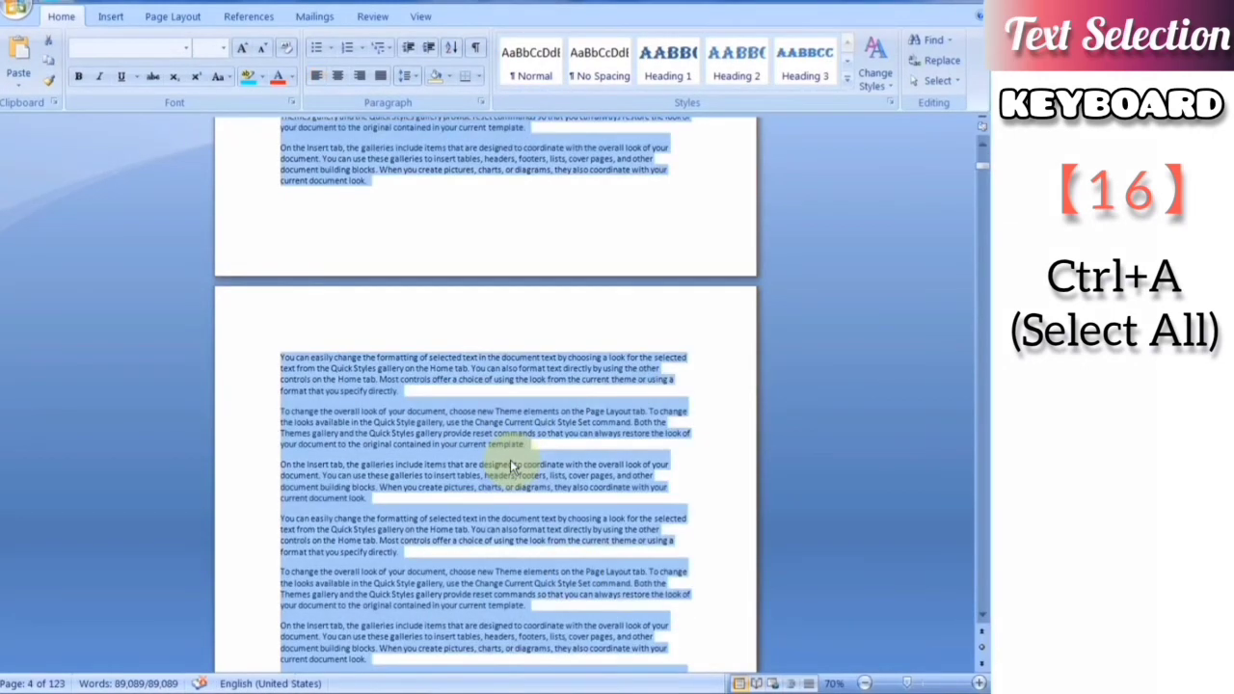
pyautogui.scroll(-2, 501, 457)
pyautogui.scroll(-3, 495, 453)
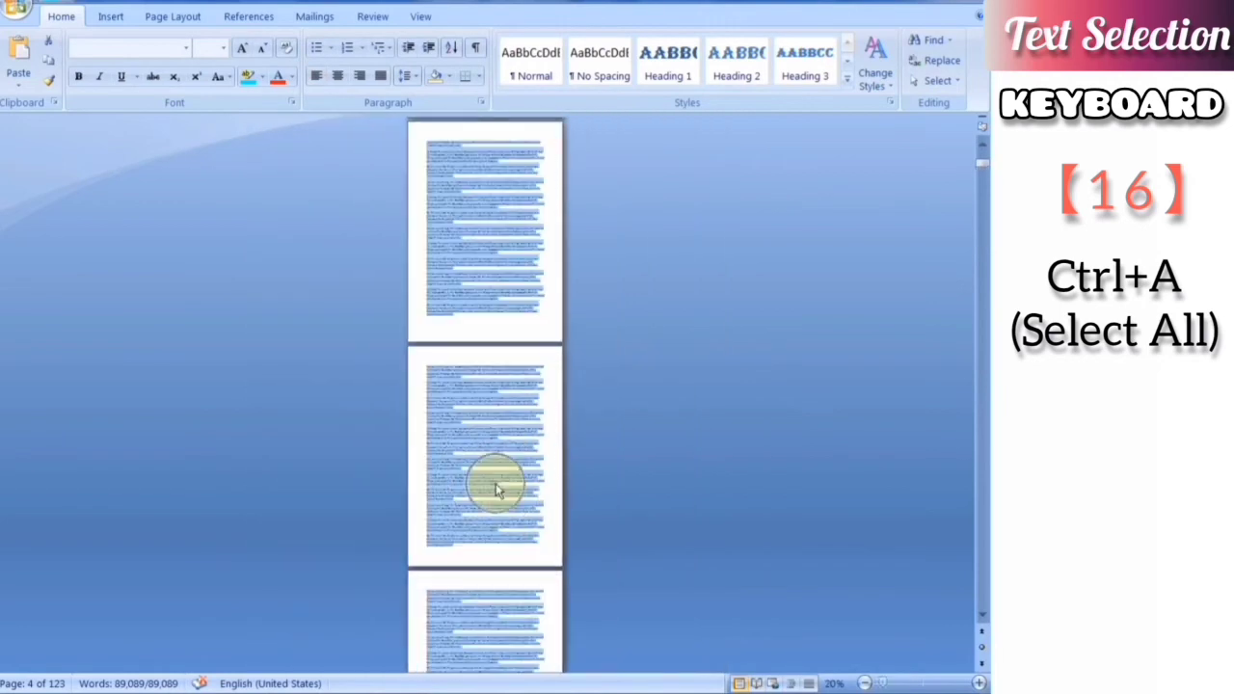
pyautogui.scroll(-2, 489, 538)
pyautogui.scroll(-2, 490, 538)
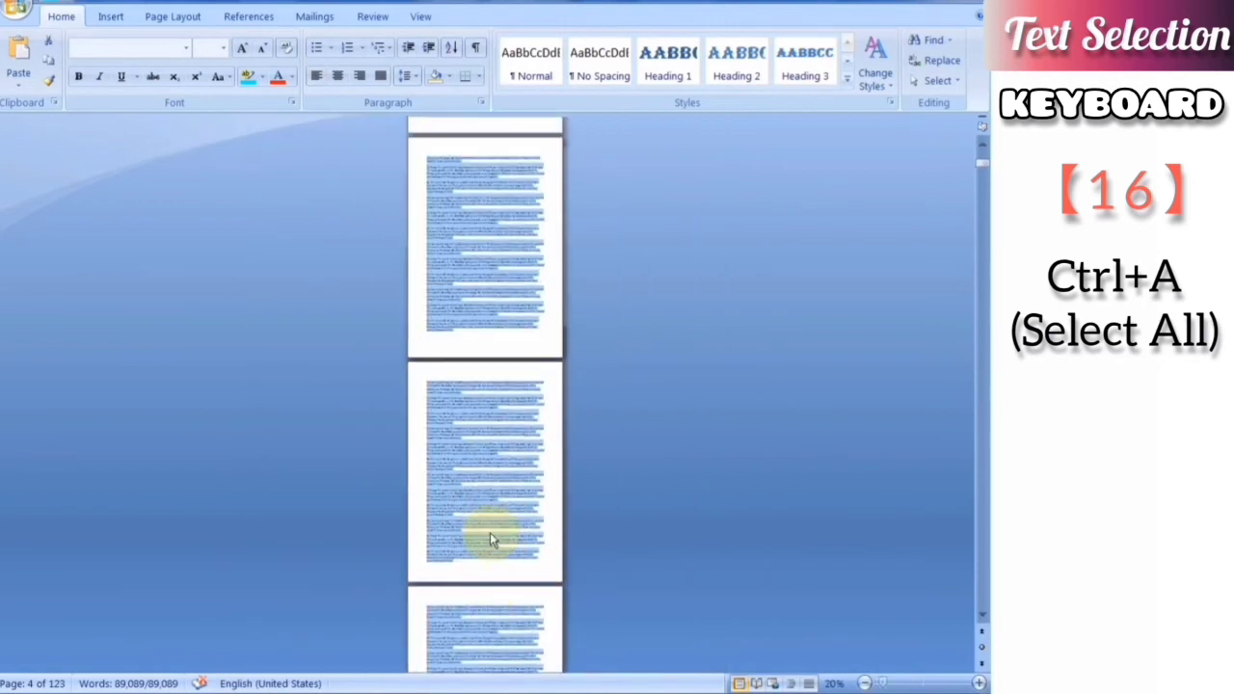
pyautogui.scroll(-2, 490, 538)
pyautogui.scroll(-1, 490, 538)
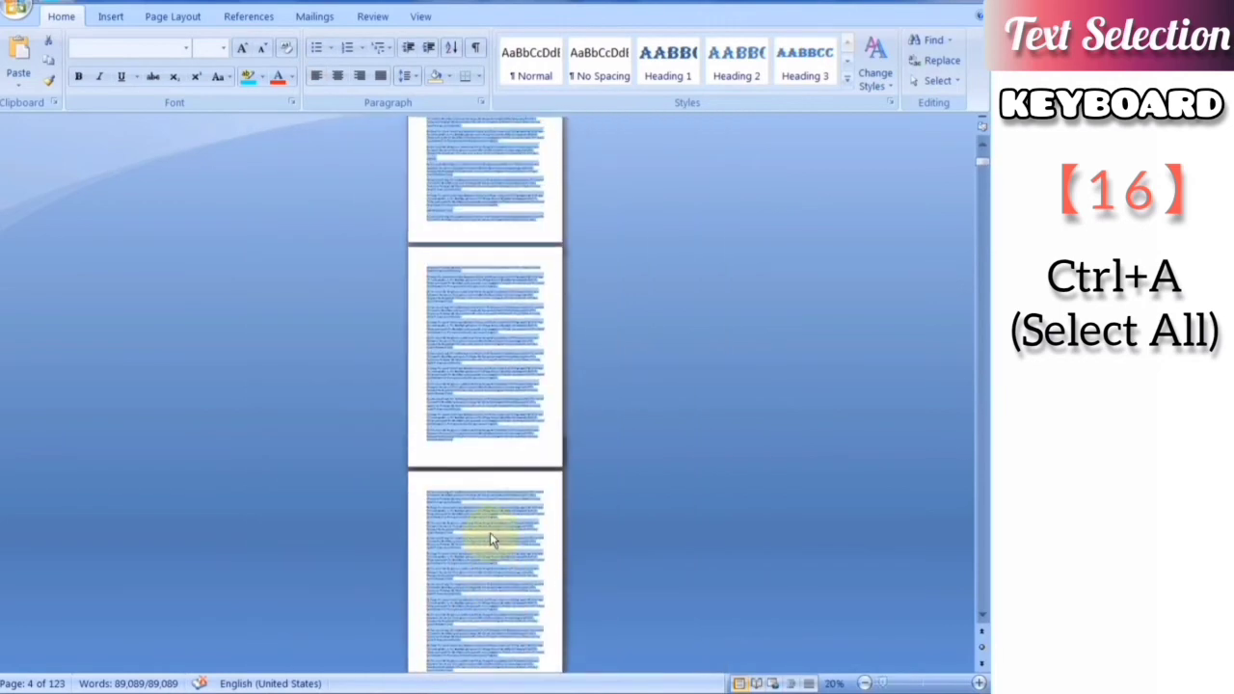
pyautogui.click(490, 532)
pyautogui.hotkey('ctrl', 'a')
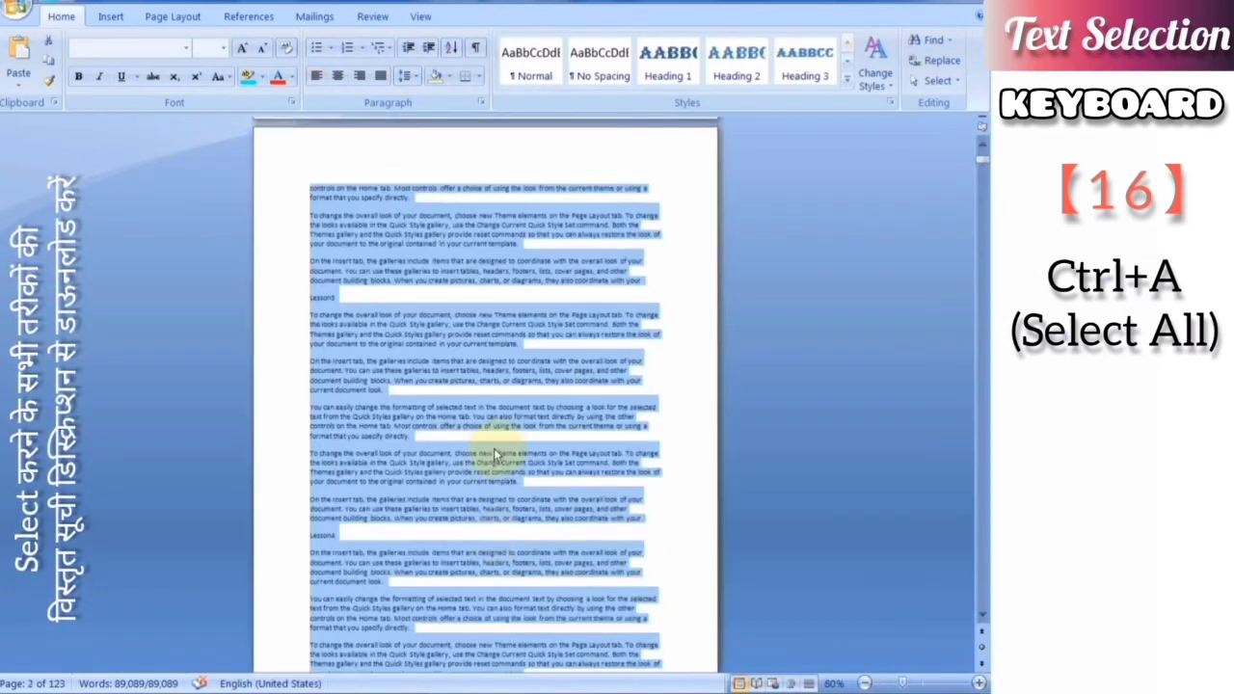
# Step: Clear the selection, return to the document top, and place the caret inside 'pages'
pyautogui.click(494, 451)
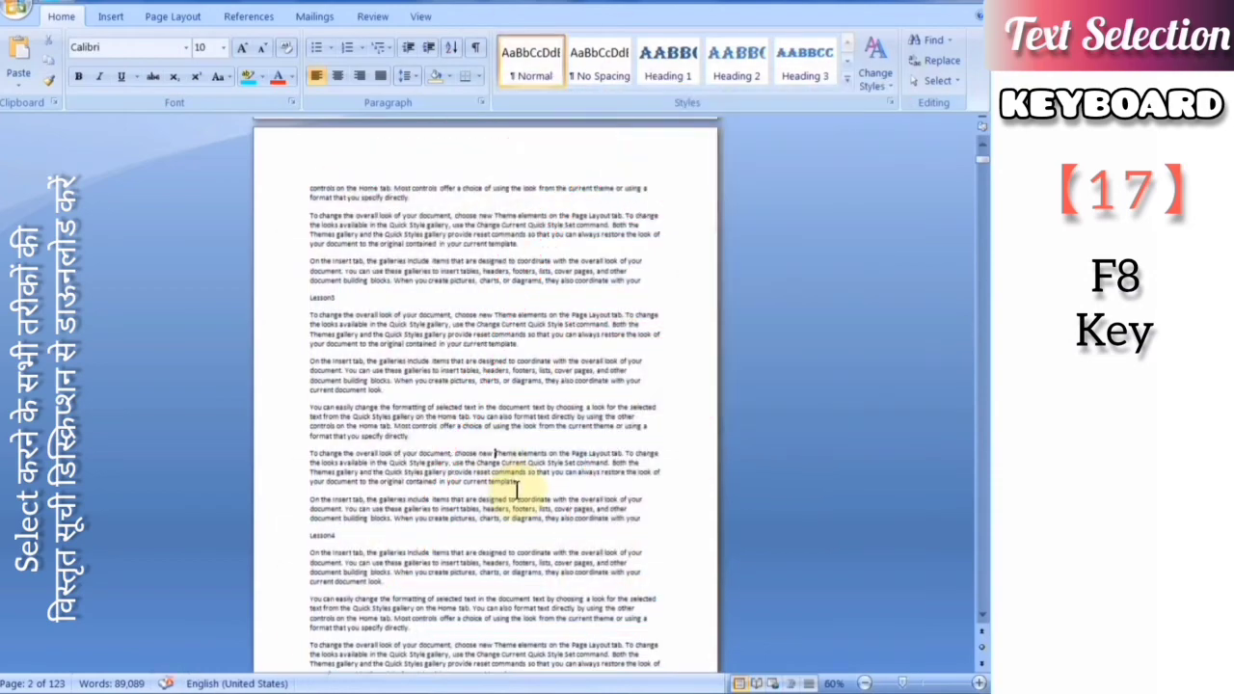
pyautogui.hotkey('ctrl', 'Home')
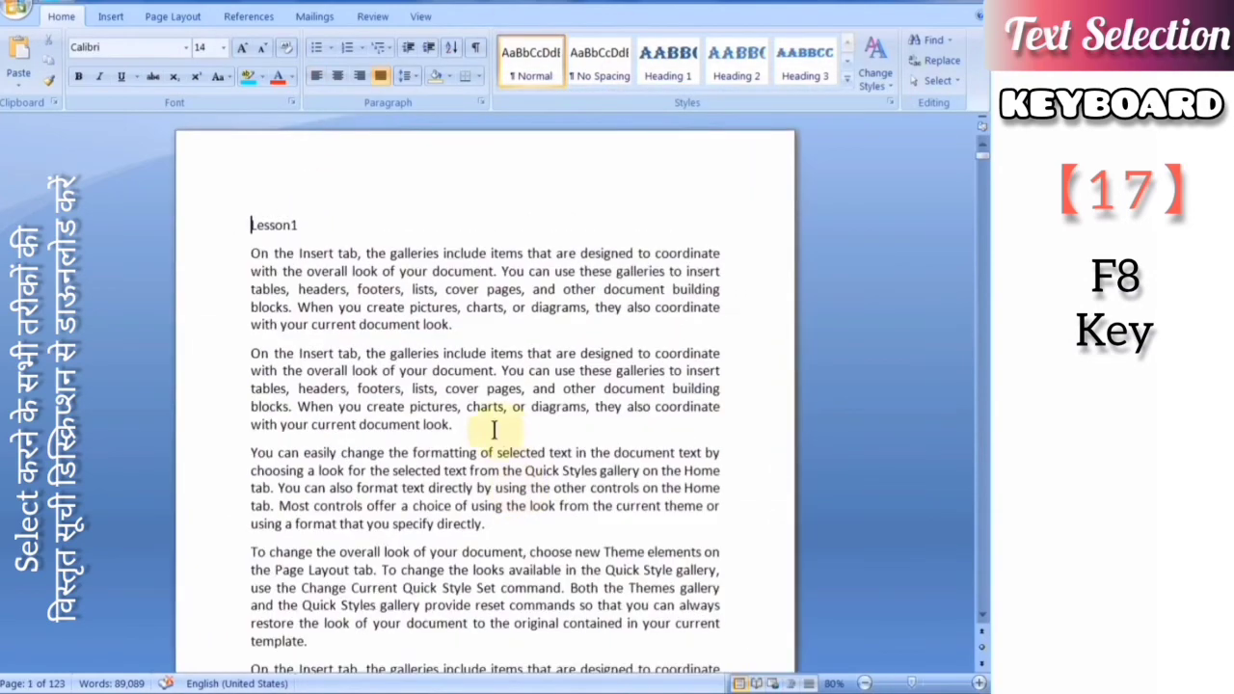
pyautogui.click(502, 290)
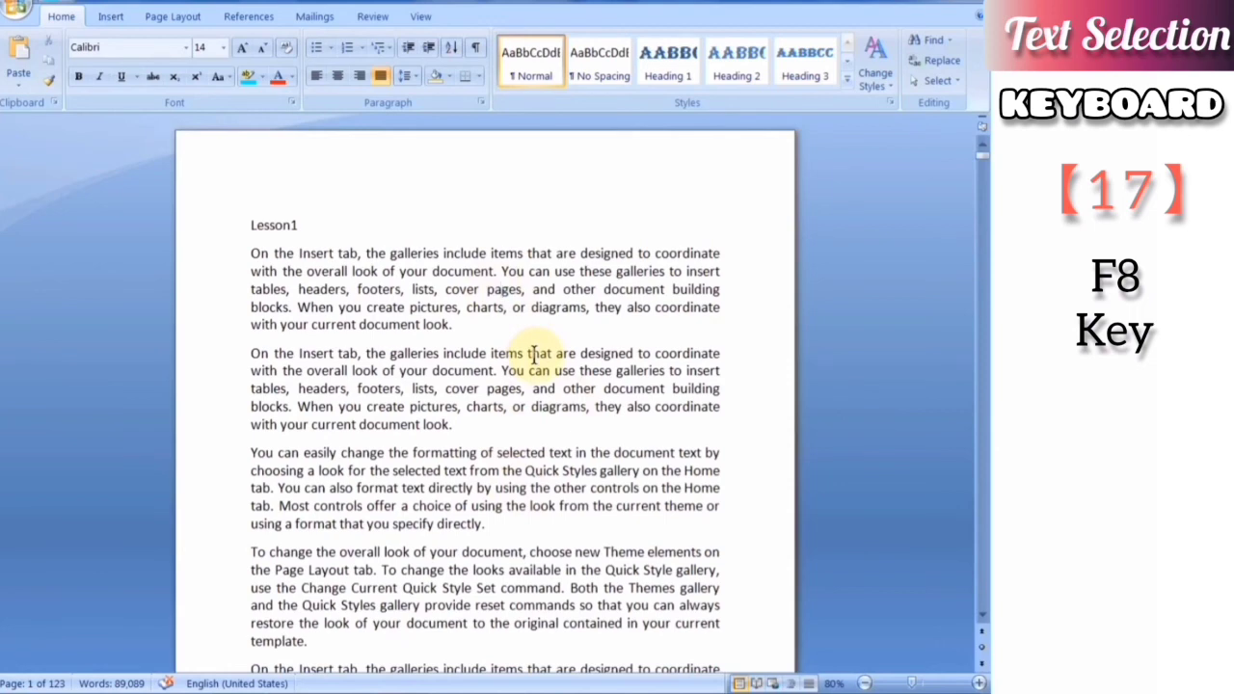
# Step: Press F8 four times to grow the selection: 'pages', its sentence, the first paragraph, the whole document
pyautogui.press('F8')
pyautogui.press('F8')
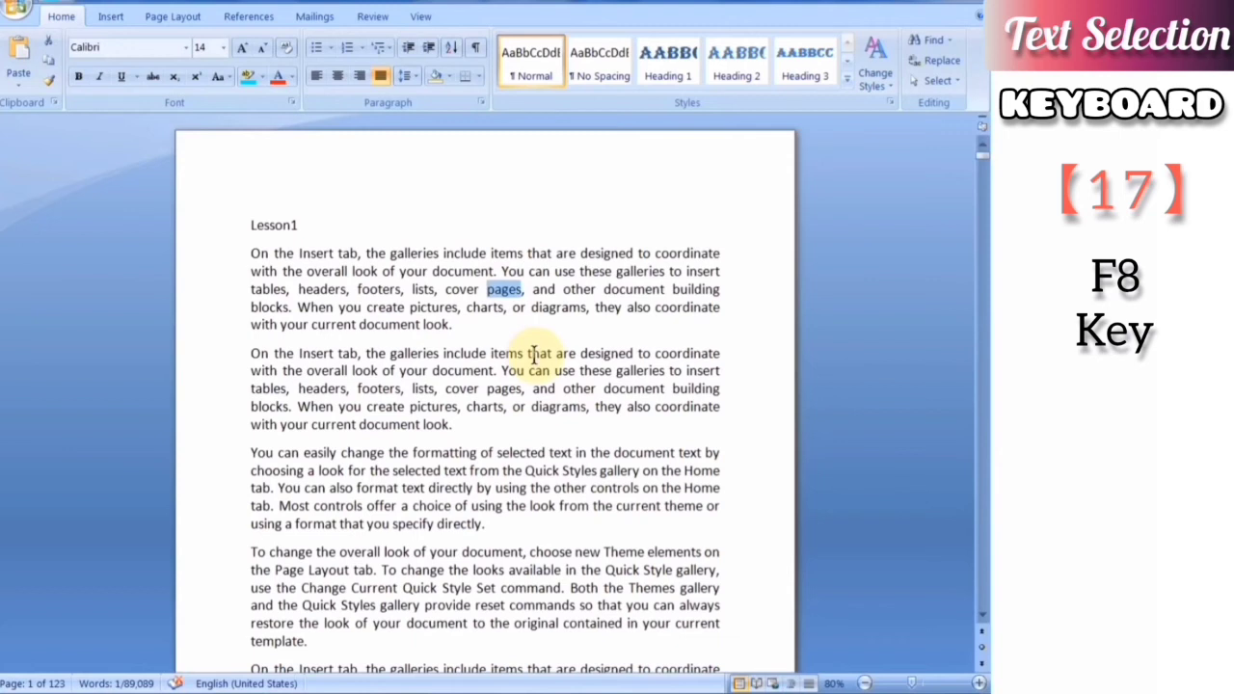
pyautogui.press('F8')
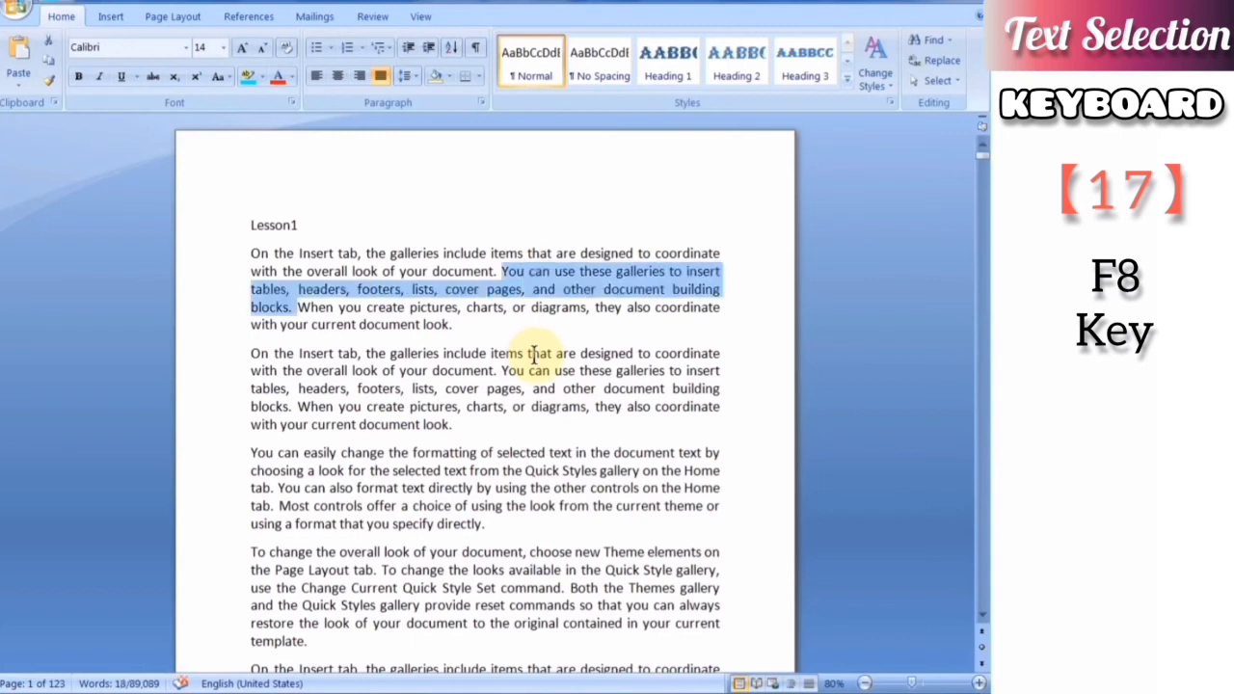
pyautogui.press('F8')
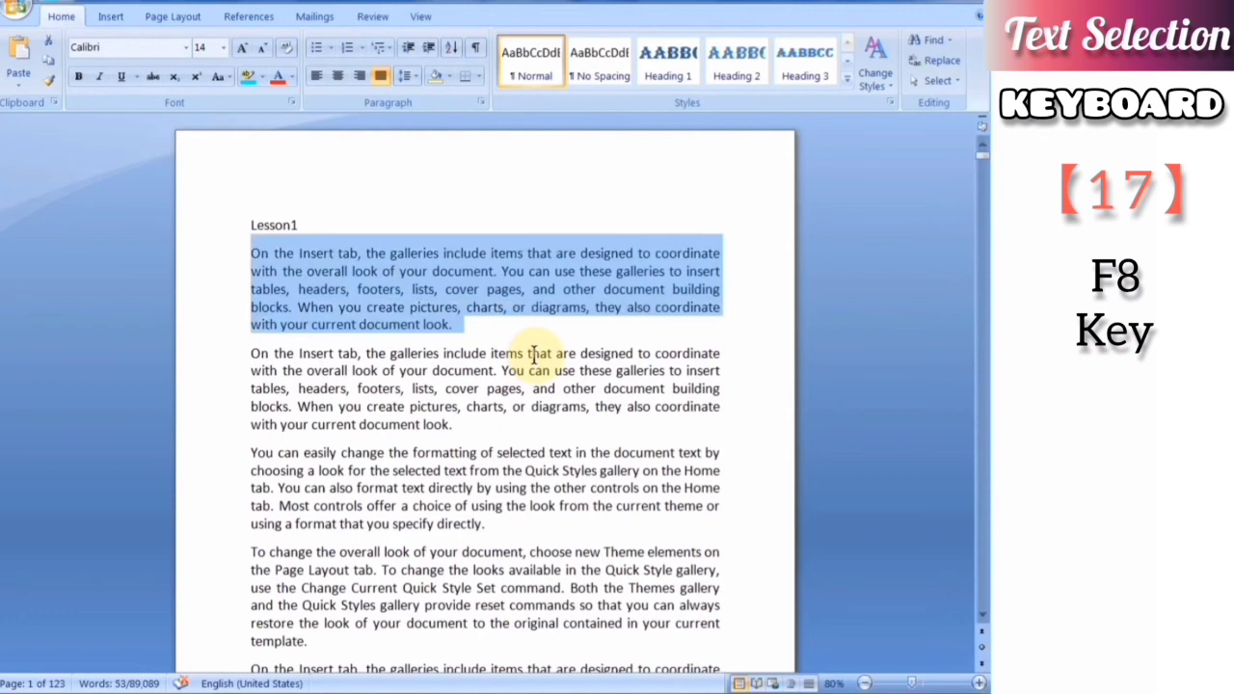
pyautogui.press('F8')
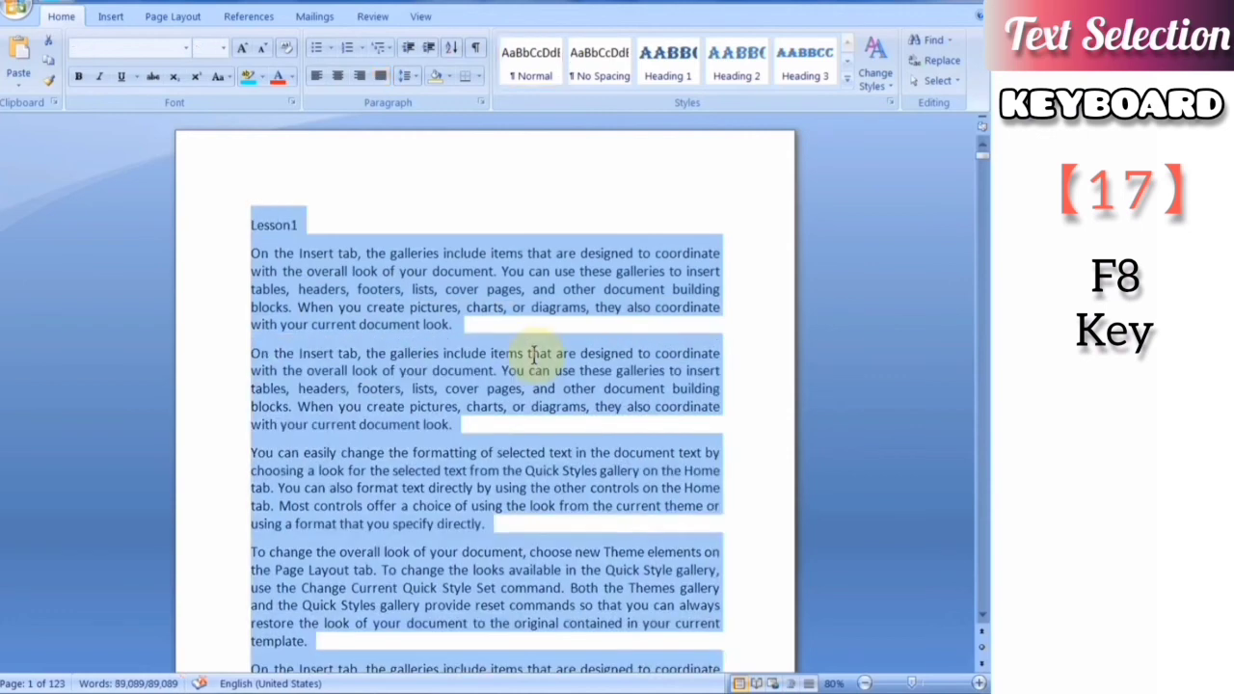
pyautogui.scroll(-3, 533, 354)
pyautogui.scroll(-4, 509, 385)
pyautogui.scroll(6, 496, 440)
pyautogui.scroll(4, 495, 448)
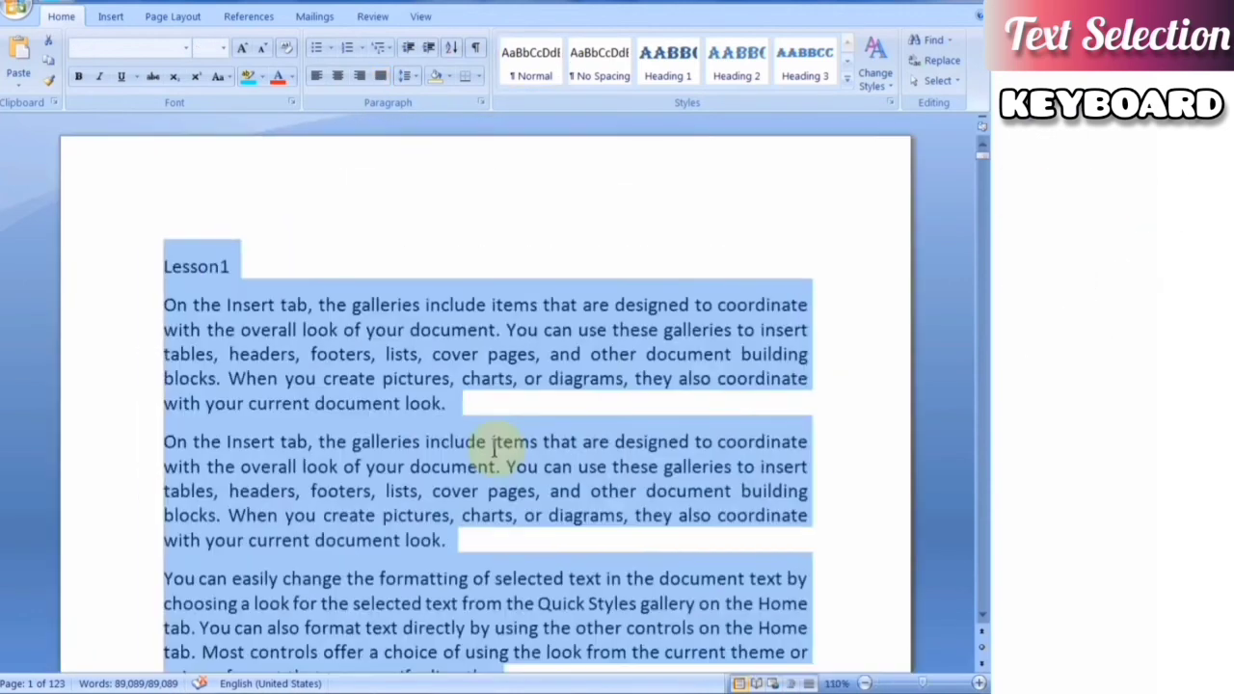